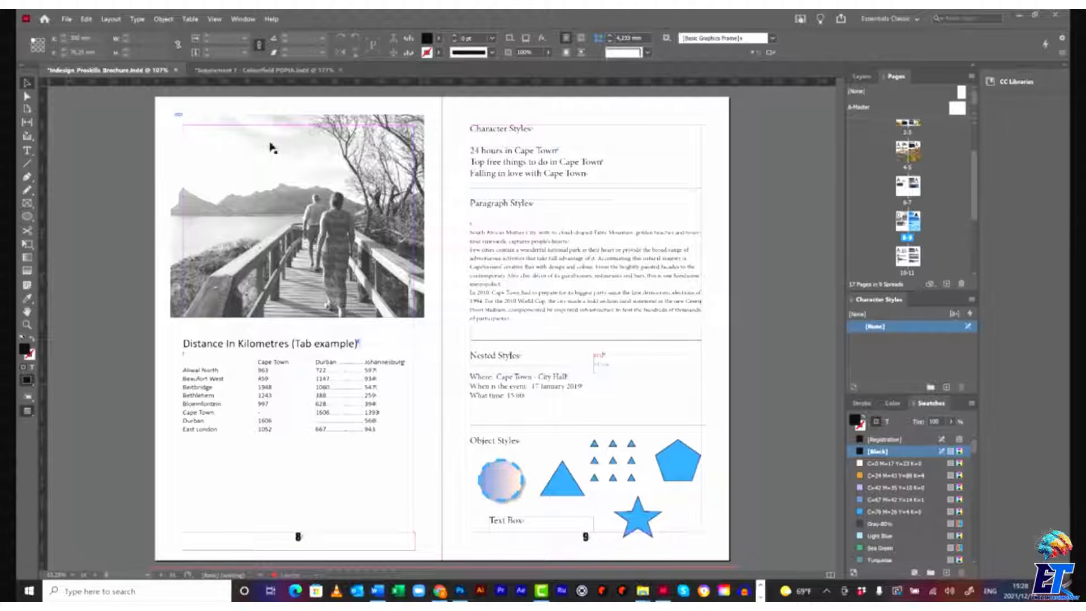
# Step: Switch to the Supplement 7 - Colourfield POPIA document, fit the whole spread in view, and examine the styled layouts on pages 2 to 5
pyautogui.hotkey('ctrl', 'Tab')
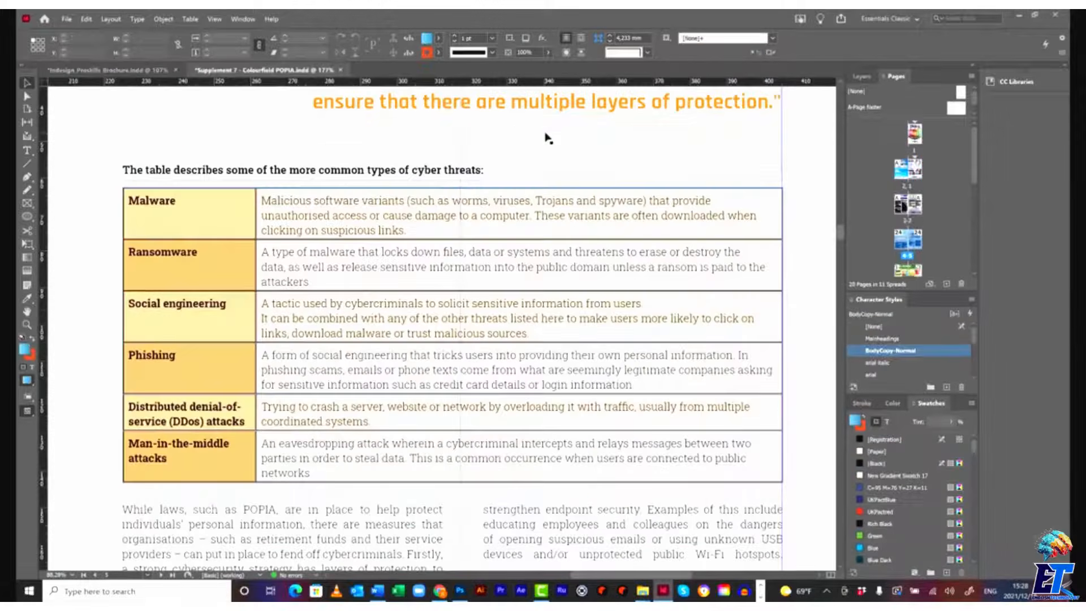
pyautogui.hotkey('ctrl', 'alt', '0')
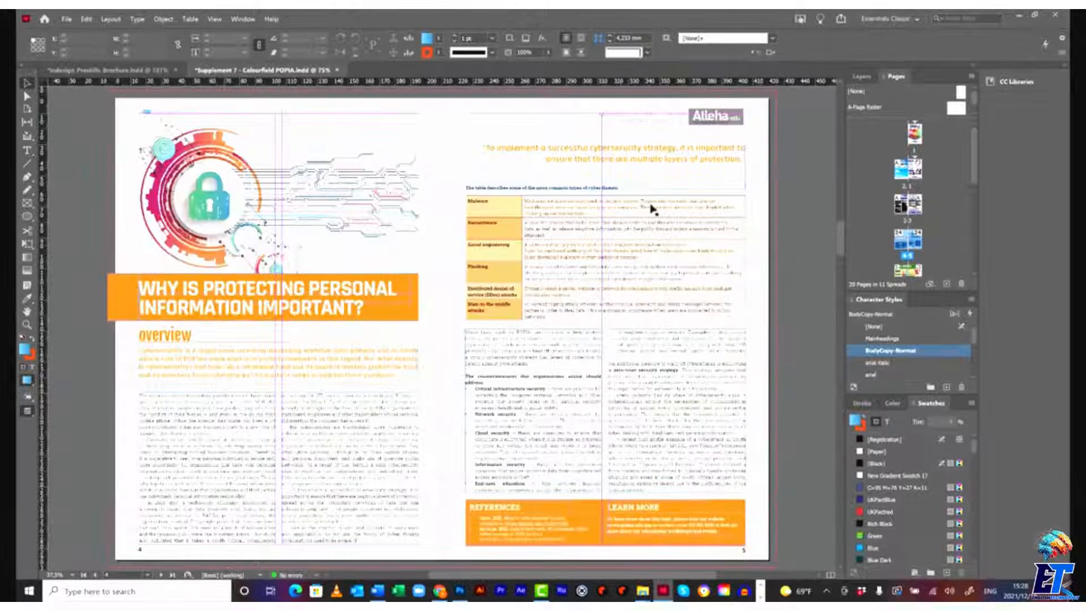
pyautogui.scroll(5, 655, 251)
pyautogui.scroll(10, 654, 251)
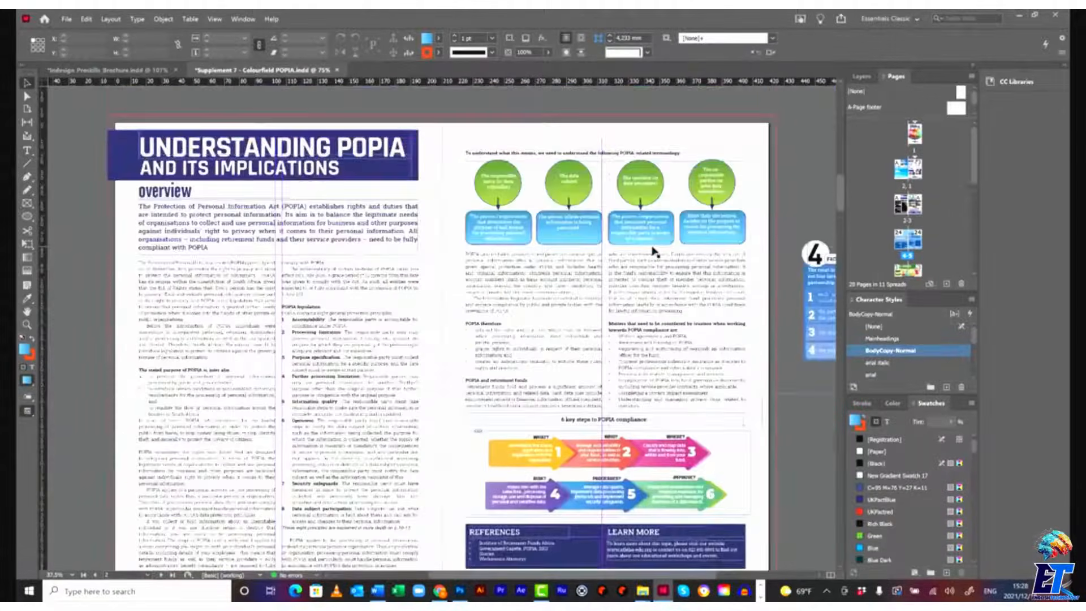
pyautogui.scroll(2, 656, 252)
pyautogui.scroll(-8, 650, 246)
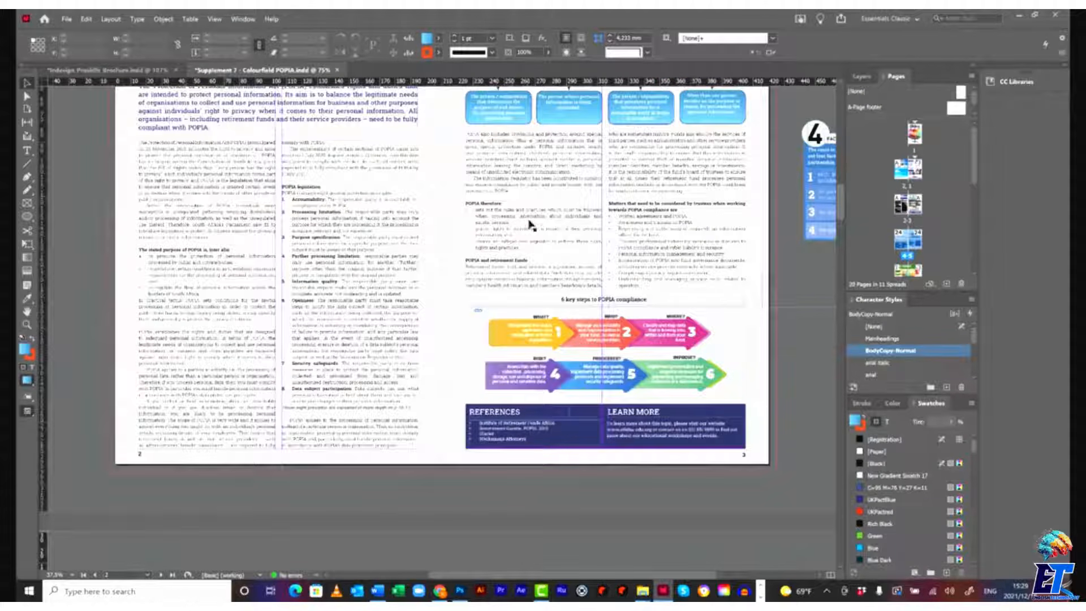
pyautogui.scroll(3, 537, 218)
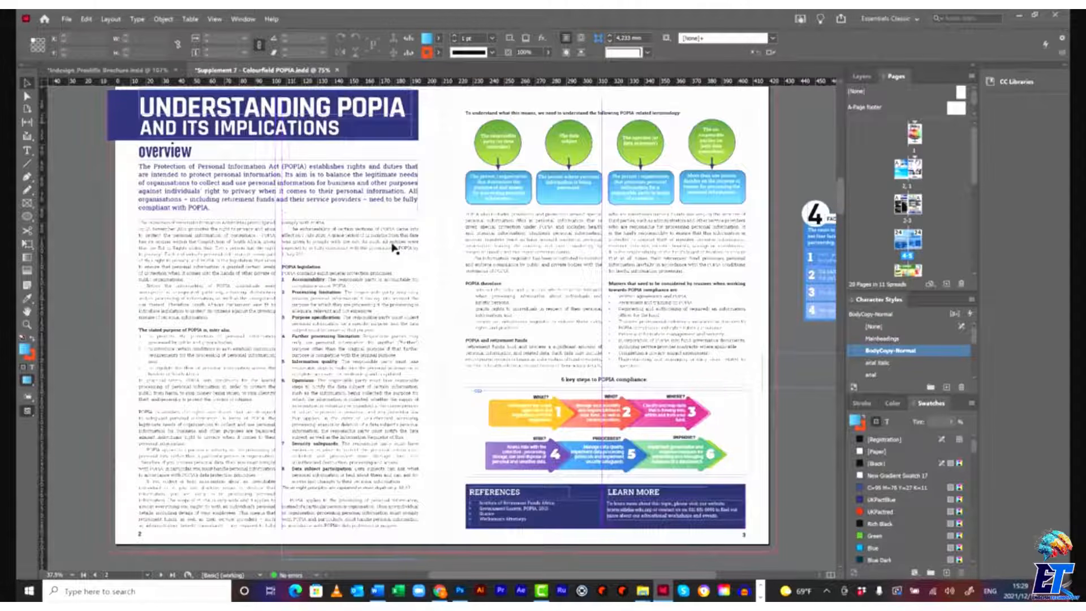
pyautogui.scroll(-13, 395, 251)
pyautogui.scroll(-13, 394, 250)
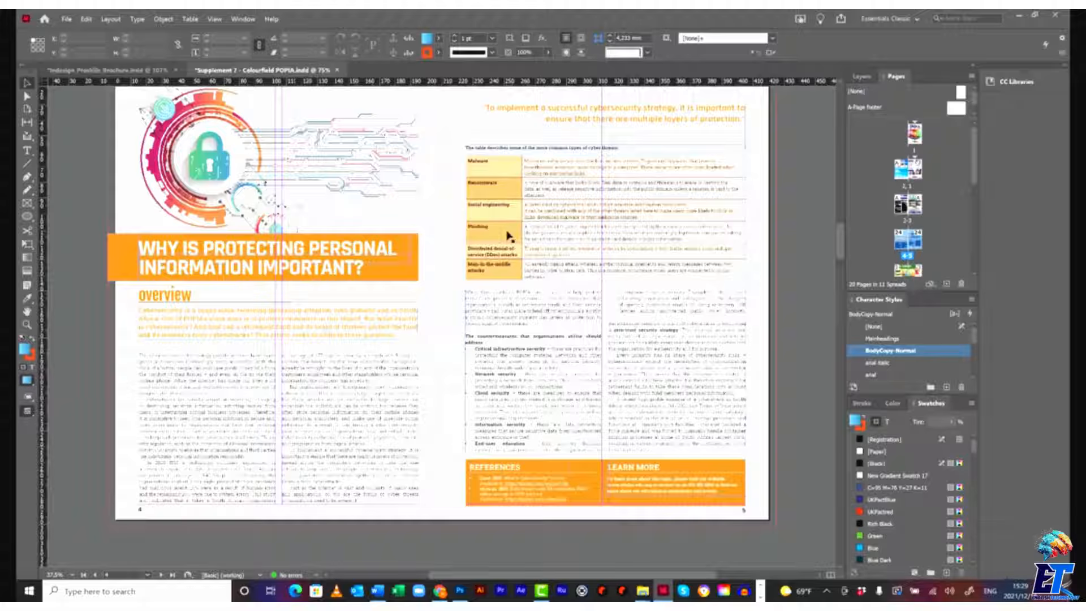
# Step: Show the Character Styles list as a floating window, enlarge it to reveal more styles, and place it over page 4
pyautogui.click(242, 21)
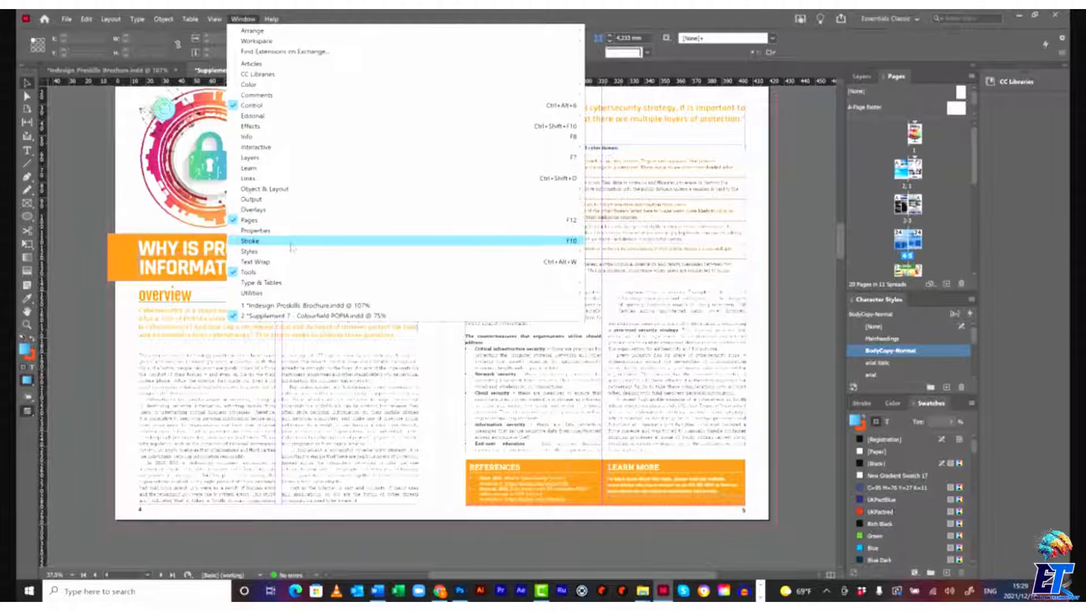
pyautogui.moveTo(292, 251)
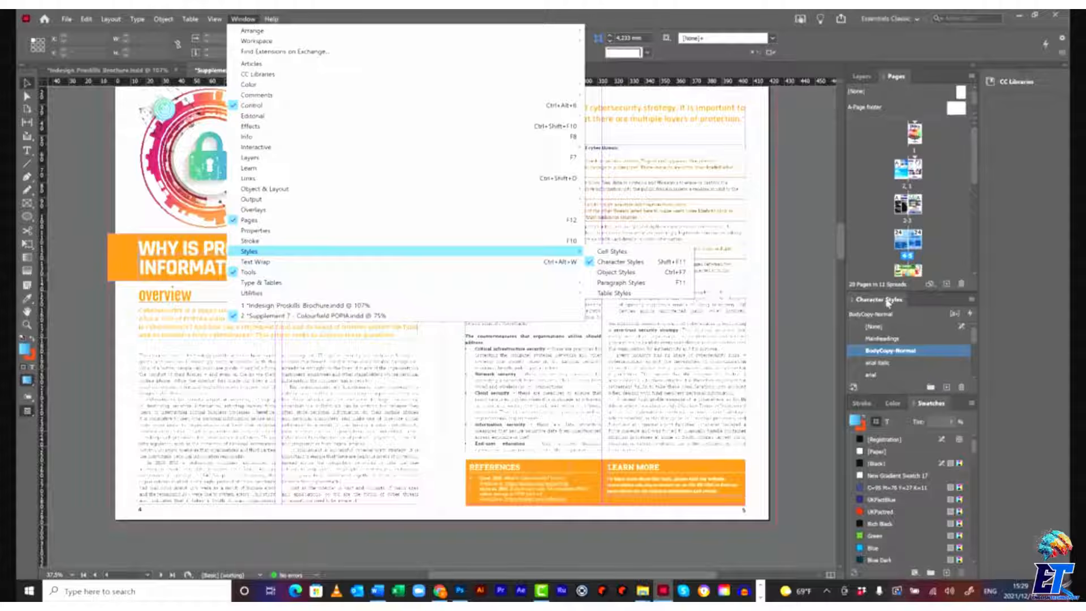
pyautogui.click(620, 261)
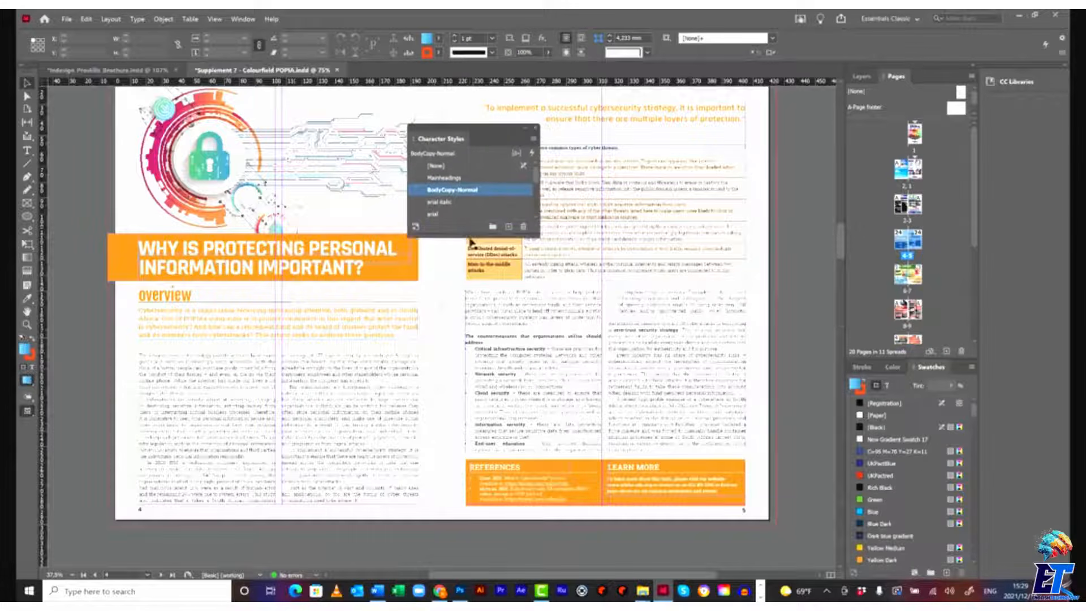
pyautogui.moveTo(470, 232); pyautogui.dragTo(470, 368)
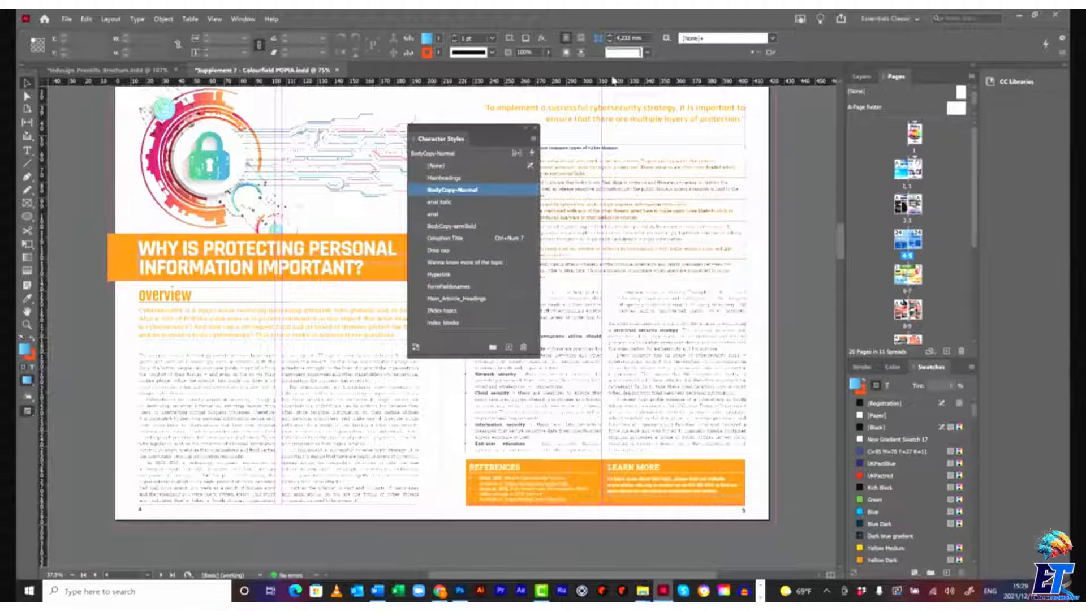
pyautogui.moveTo(485, 136); pyautogui.dragTo(383, 132)
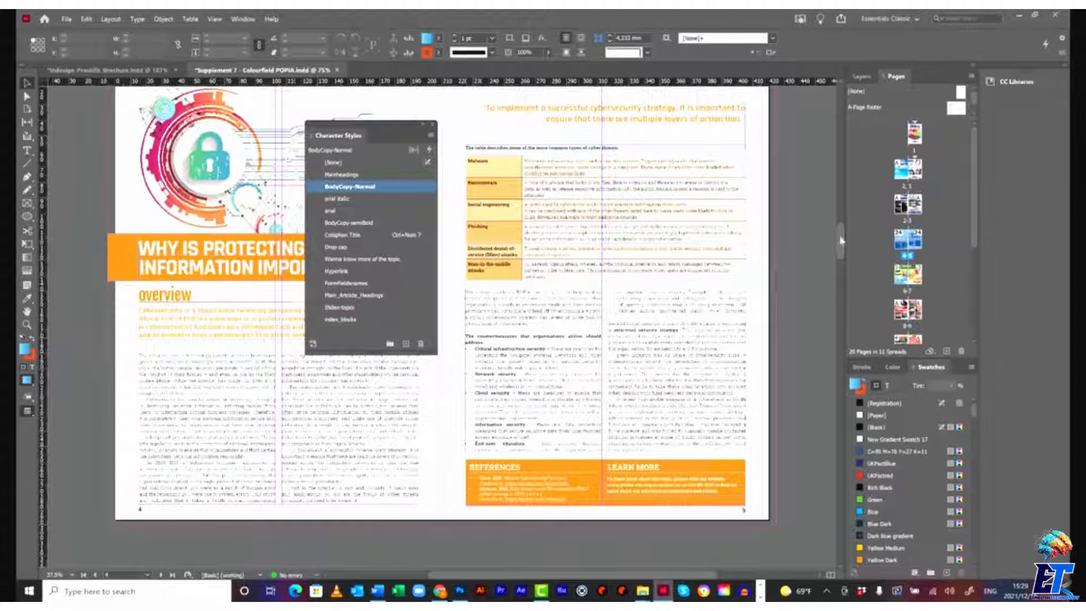
pyautogui.moveTo(842, 240)
pyautogui.mouseDown()
pyautogui.moveTo(838, 358)
pyautogui.moveTo(835, 240)
pyautogui.mouseUp()
pyautogui.scroll(3, 532, 176)
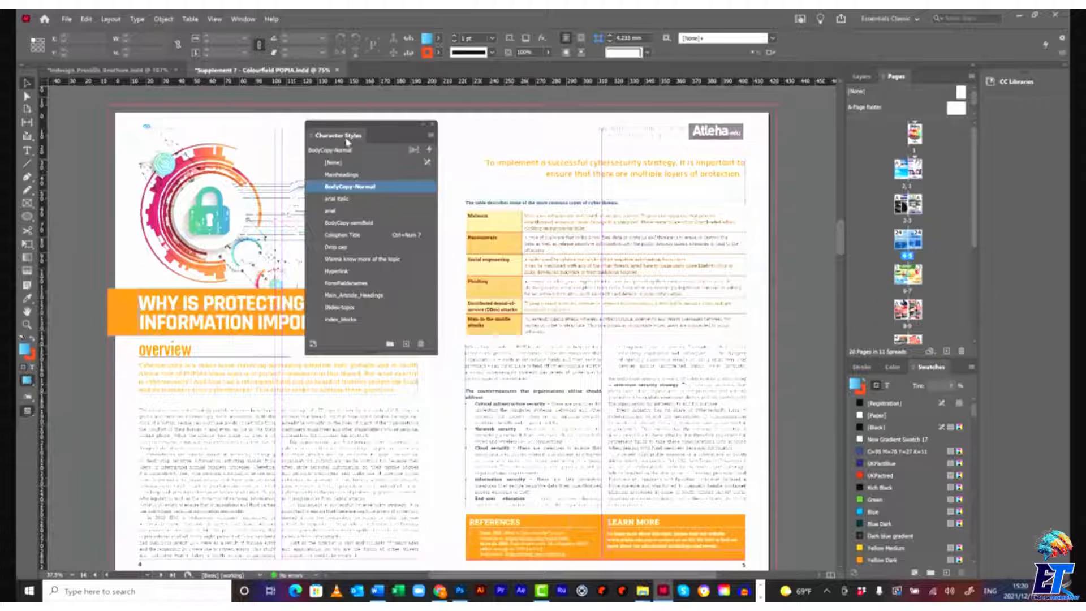
# Step: Show the Paragraph Styles list as well, place it beside the Character Styles list, and lengthen it to reveal more styles
pyautogui.click(238, 20)
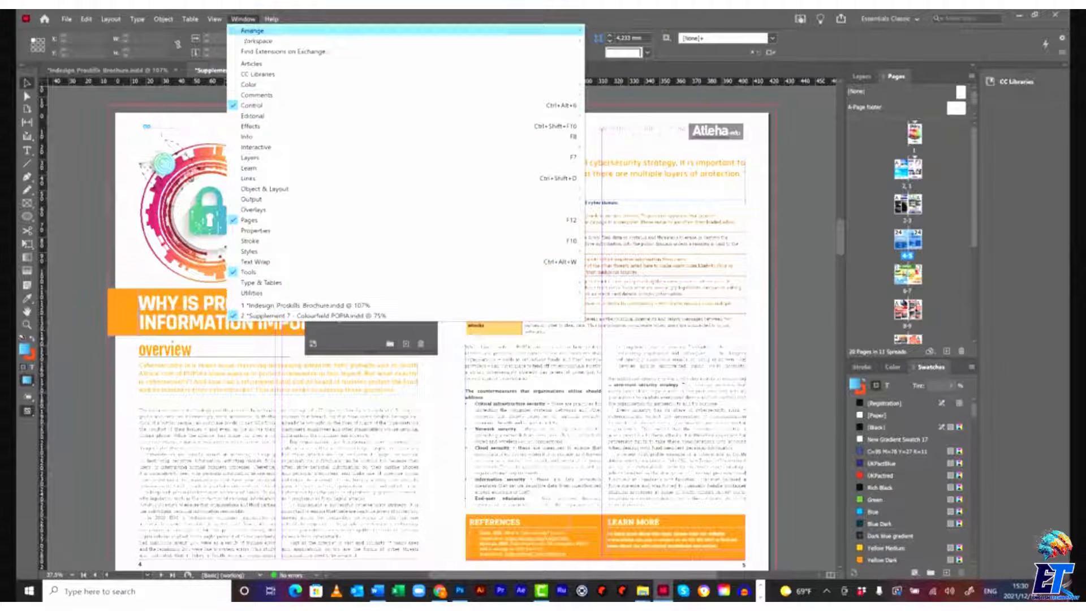
pyautogui.moveTo(554, 251)
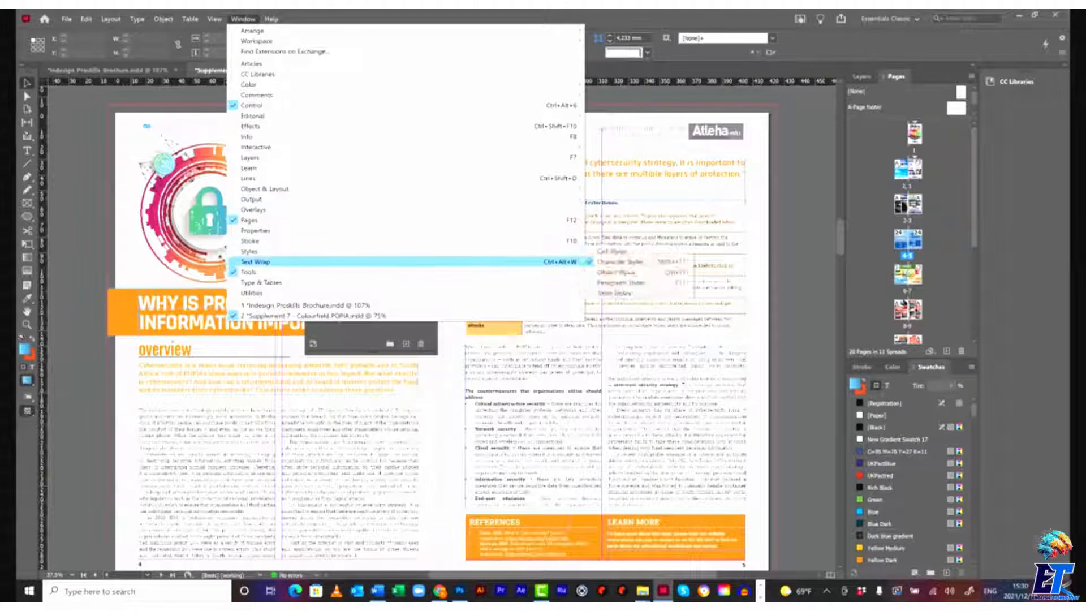
pyautogui.click(628, 283)
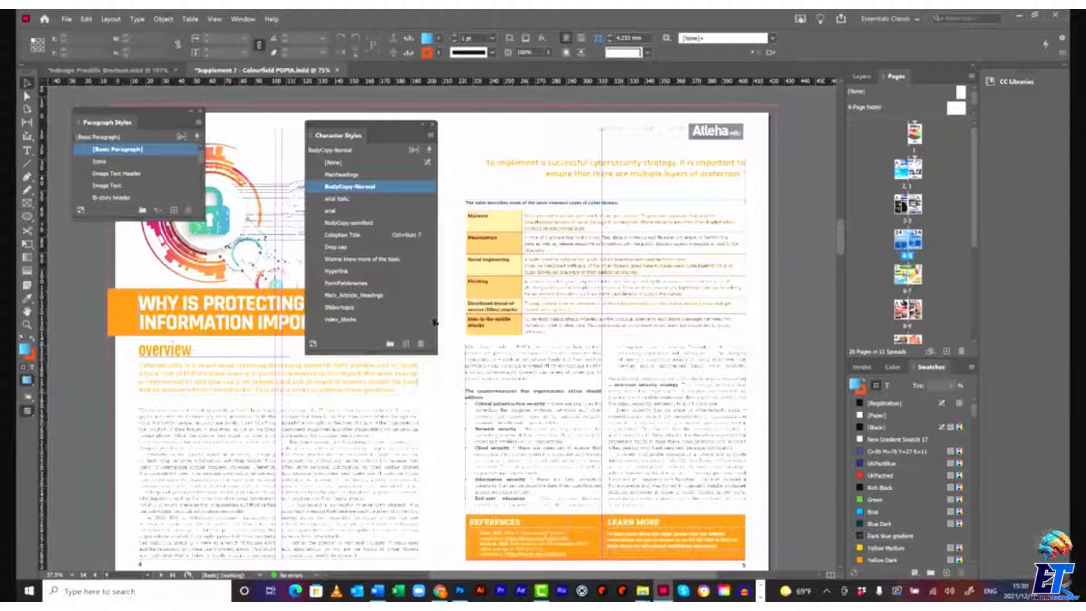
pyautogui.moveTo(144, 113); pyautogui.dragTo(219, 145)
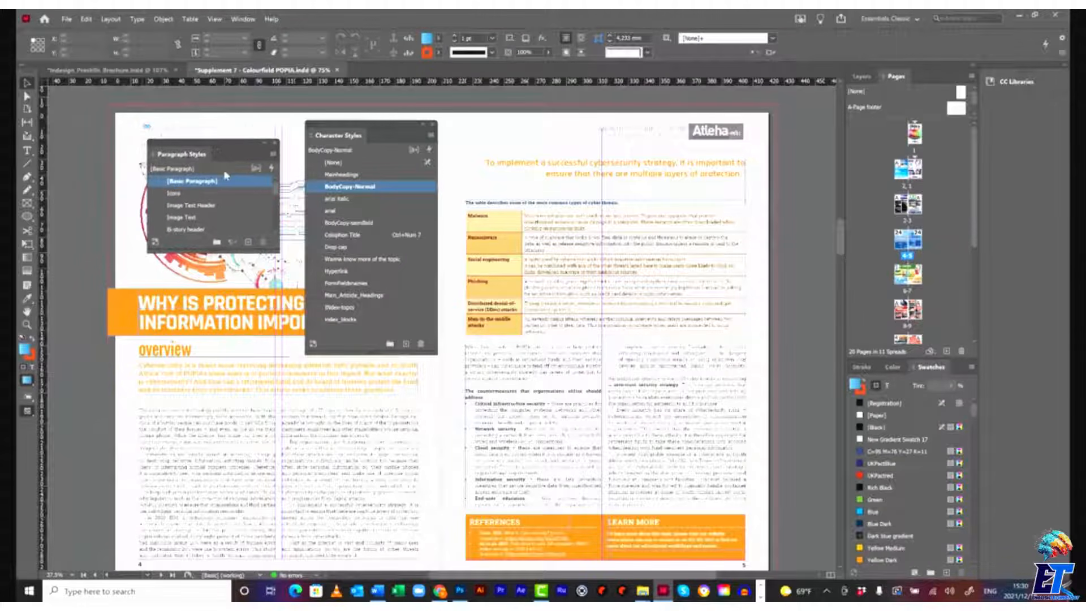
pyautogui.moveTo(219, 250); pyautogui.dragTo(212, 431)
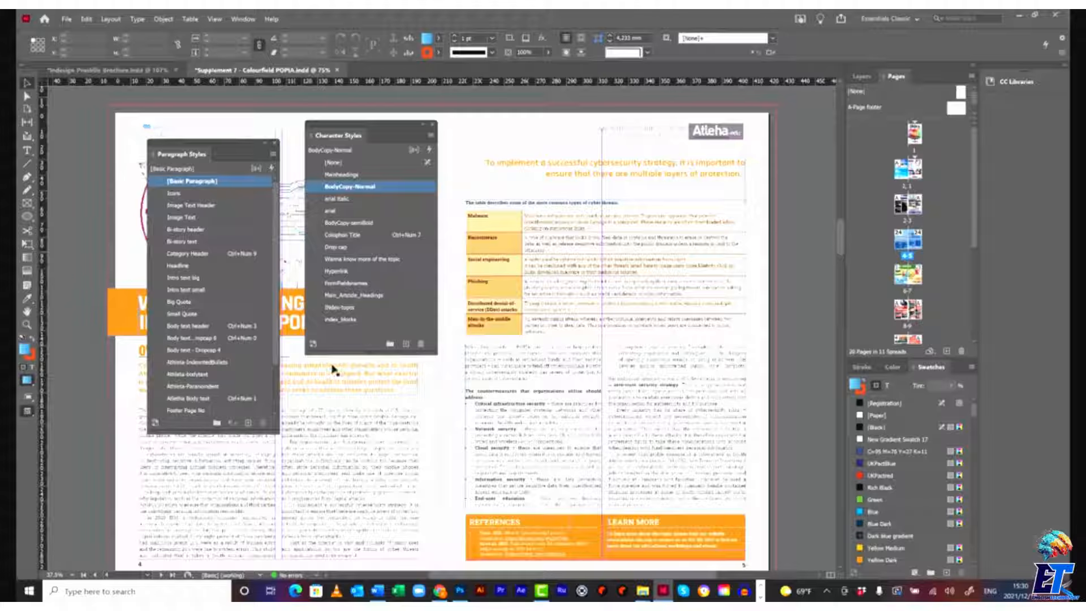
# Step: Select a passage in page 4's second body text column to check its styles, and reposition the Paragraph Styles list beside Character Styles
pyautogui.click(371, 434)
pyautogui.doubleClick(330, 416)
pyautogui.keyDown('shift'); pyautogui.click(404, 484); pyautogui.keyUp('shift')
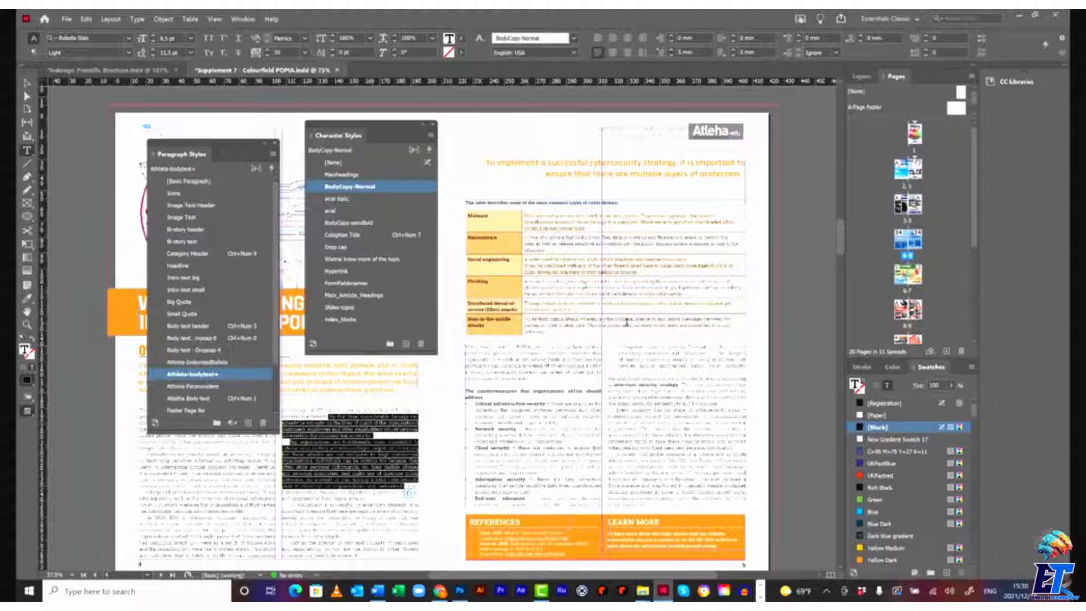
pyautogui.scroll(-10, 627, 323)
pyautogui.scroll(3, 430, 237)
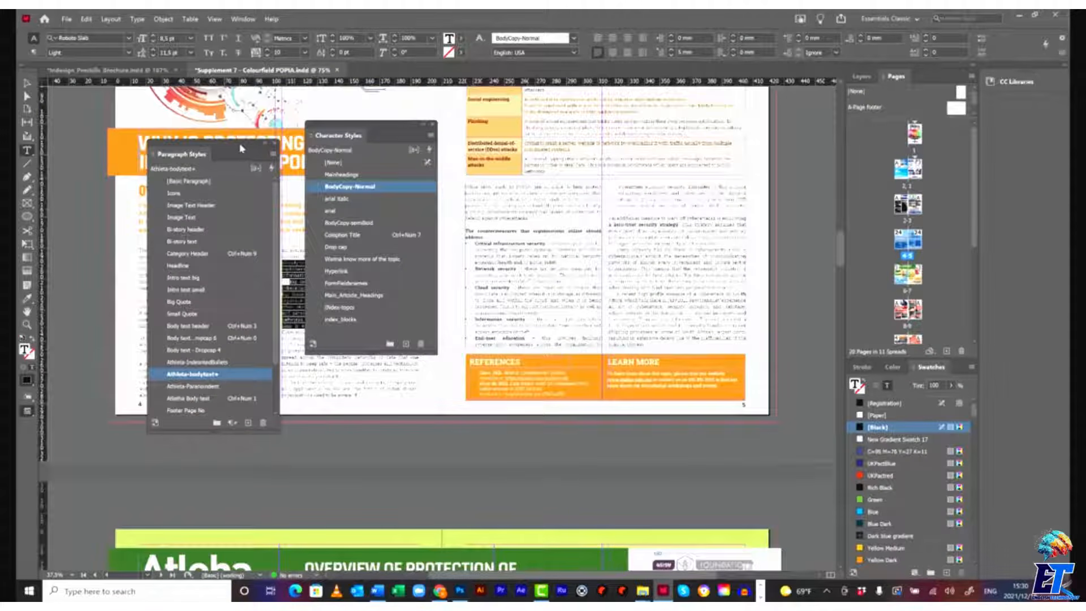
pyautogui.moveTo(240, 148); pyautogui.dragTo(602, 151)
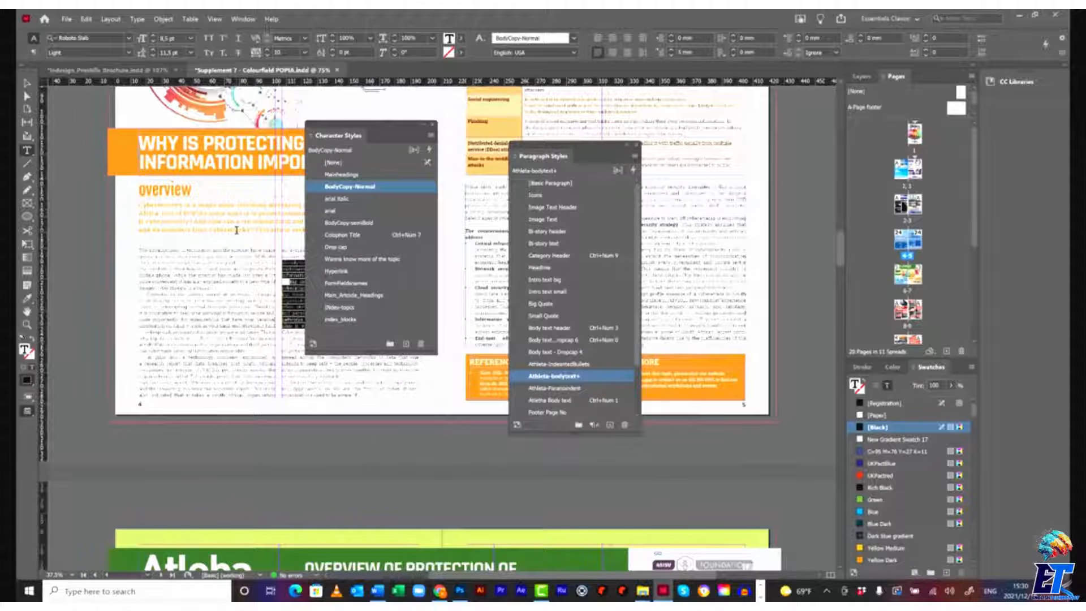
pyautogui.moveTo(568, 150); pyautogui.dragTo(511, 128)
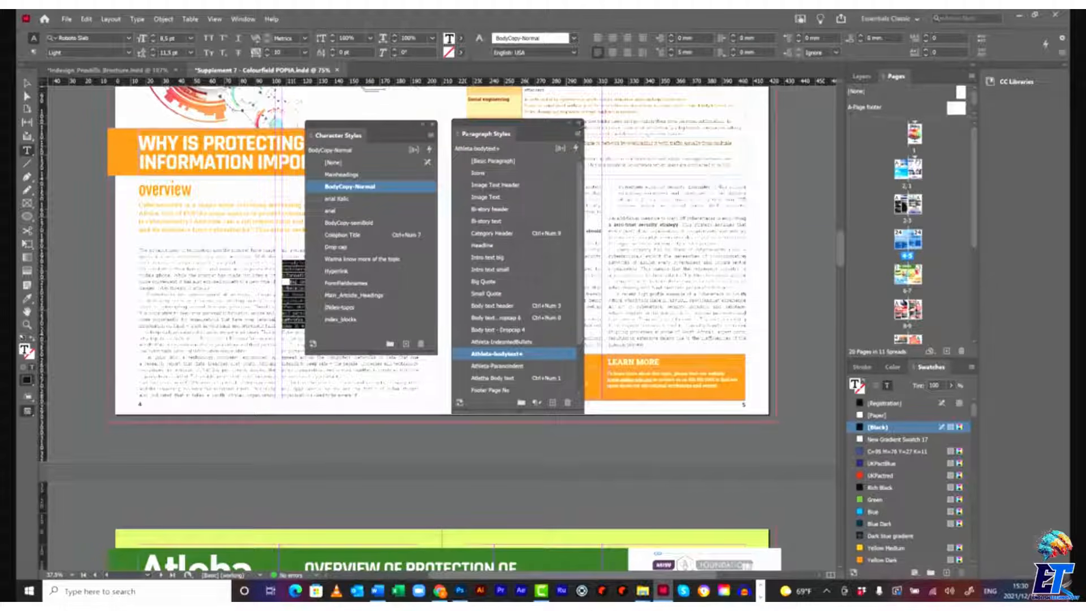
# Step: Close the floating Paragraph Styles and Character Styles lists and return to the Indesign Proskills Brochure document
pyautogui.click(578, 123)
pyautogui.click(431, 124)
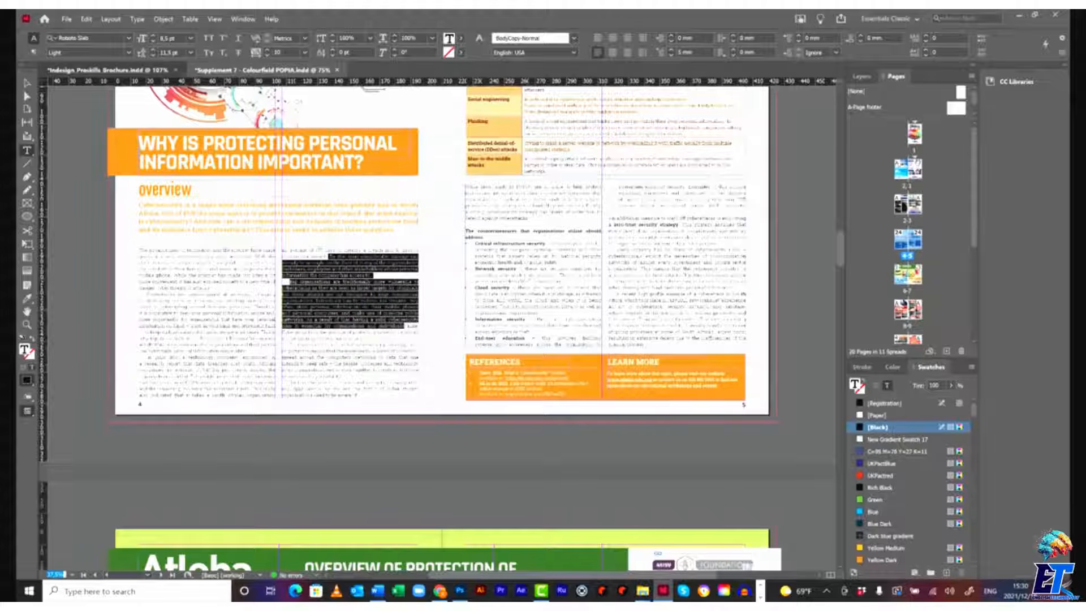
pyautogui.click(108, 70)
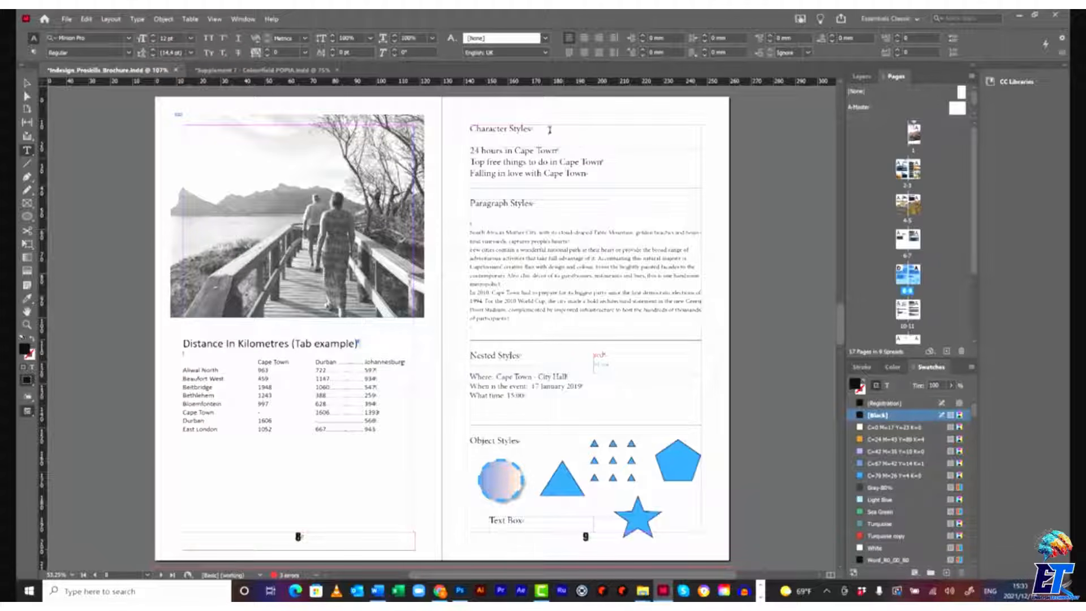
# Step: Zoom in on page 9's Character Styles section and highlight each of its three Cape Town headings in turn
pyautogui.click(27, 324)
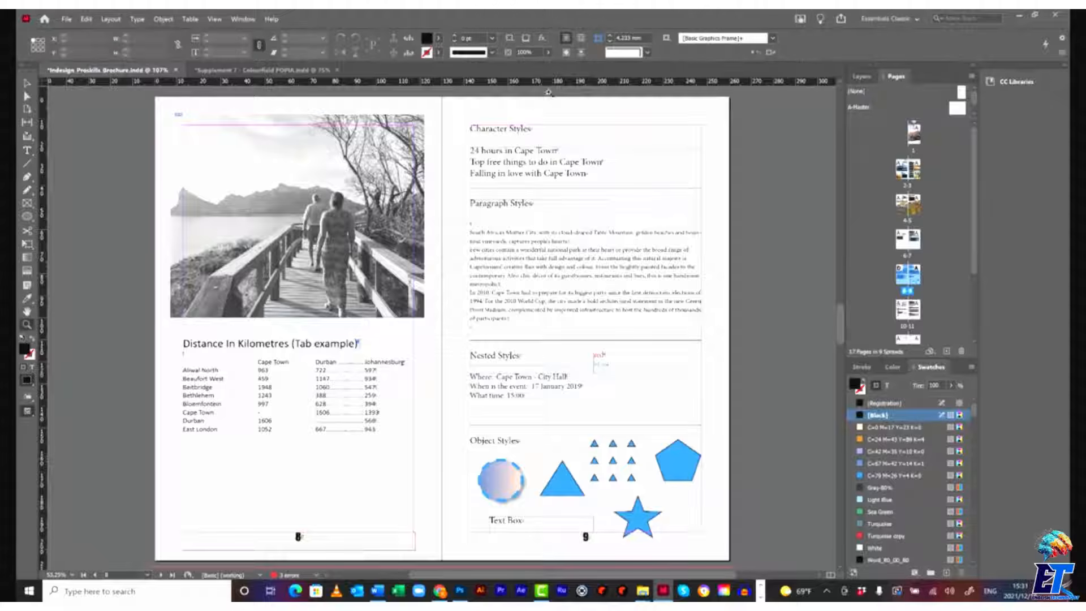
pyautogui.moveTo(458, 126); pyautogui.dragTo(756, 300)
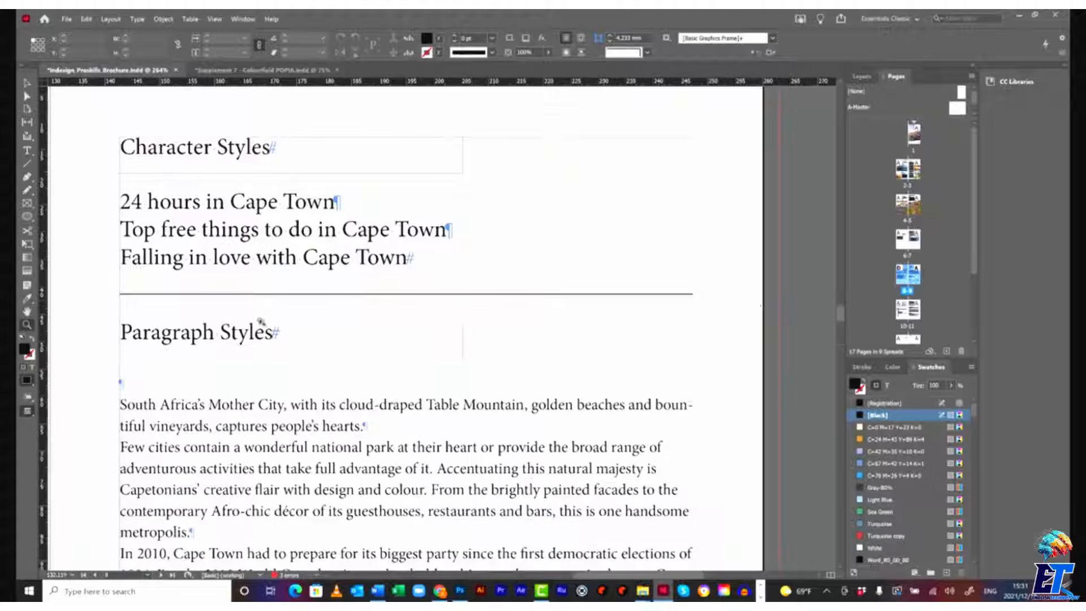
pyautogui.click(26, 150)
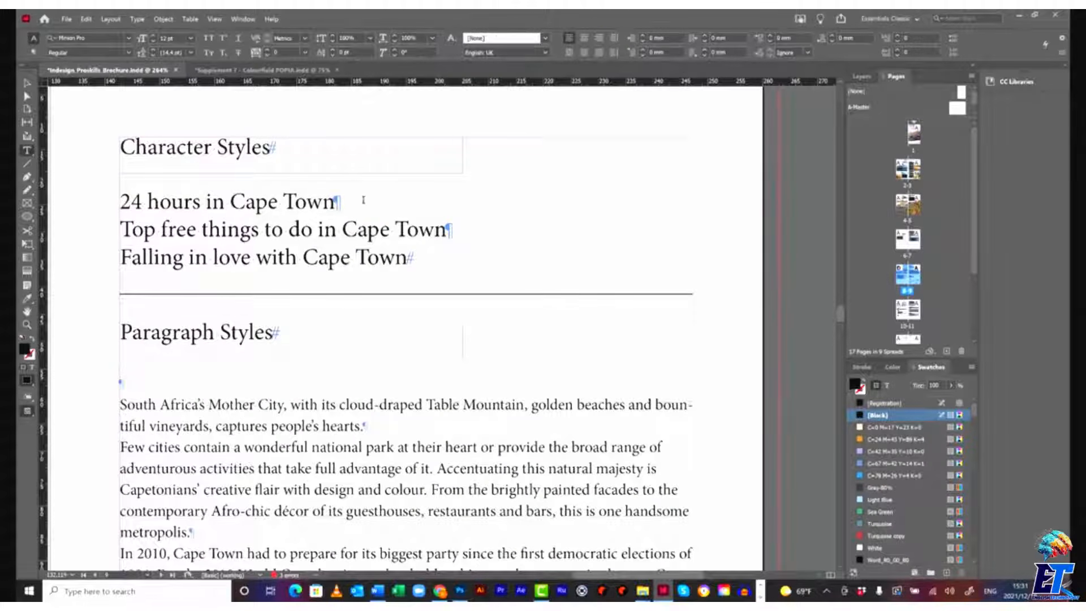
pyautogui.moveTo(336, 201); pyautogui.dragTo(120, 201)
pyautogui.moveTo(451, 229); pyautogui.dragTo(120, 229)
pyautogui.moveTo(412, 257); pyautogui.dragTo(106, 256)
# Step: Format the heading "24 hours in Cape Town" in Impact at 14 pt with the fill swatch C=67 M=42 Y=14 K=1
pyautogui.moveTo(338, 202); pyautogui.dragTo(111, 200)
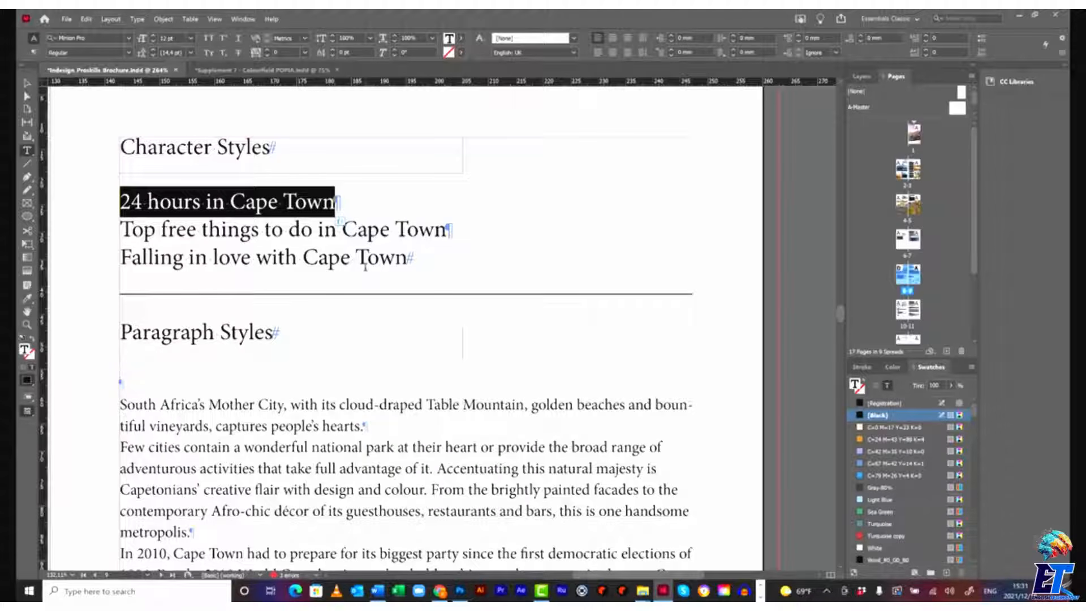
pyautogui.click(129, 40)
pyautogui.write('imp')
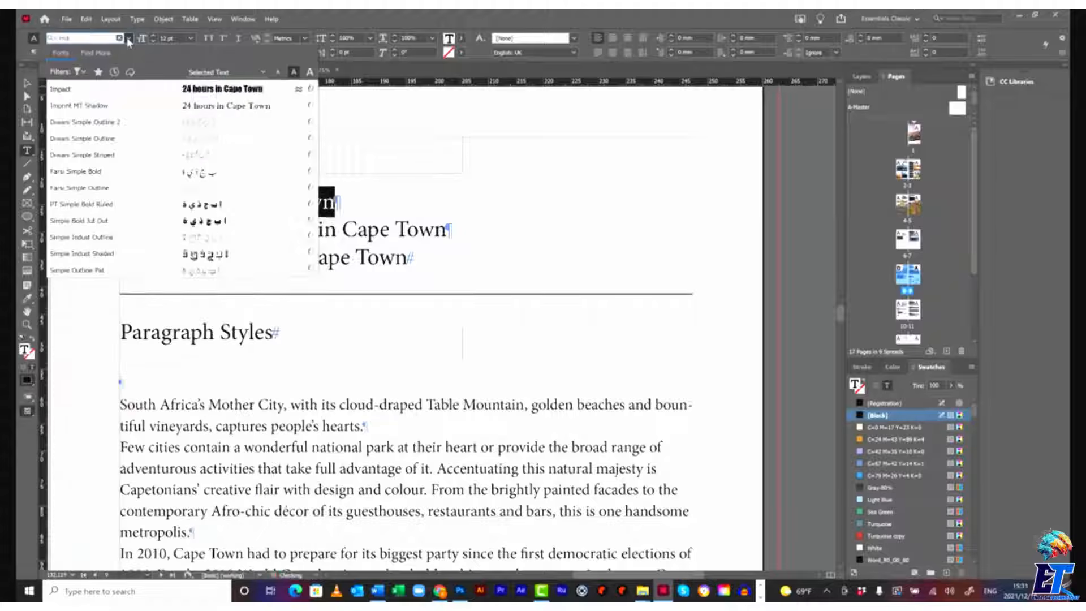
pyautogui.click(266, 93)
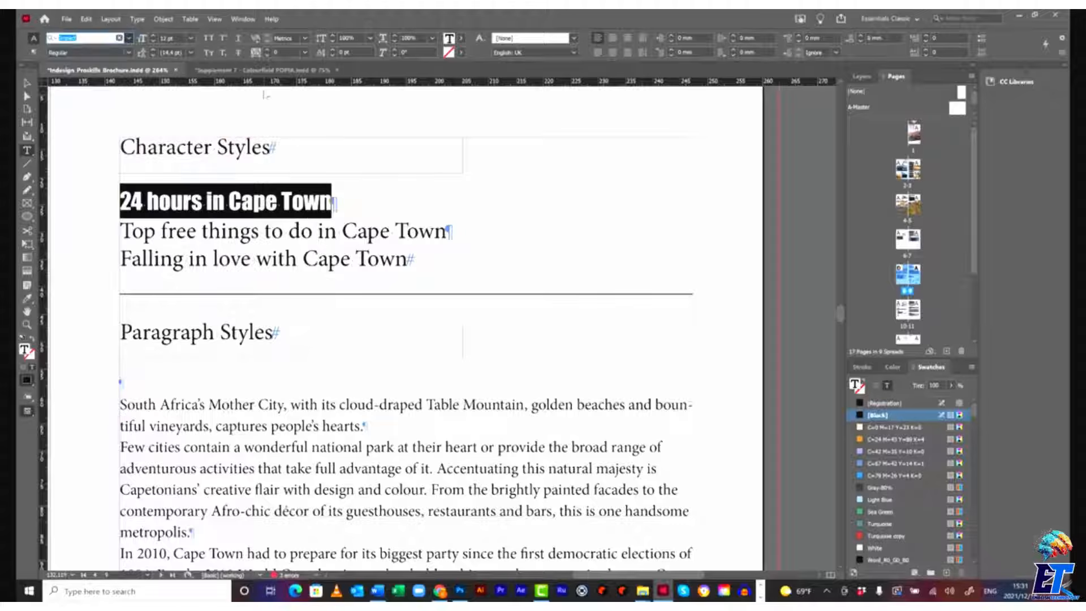
pyautogui.click(190, 38)
pyautogui.click(180, 135)
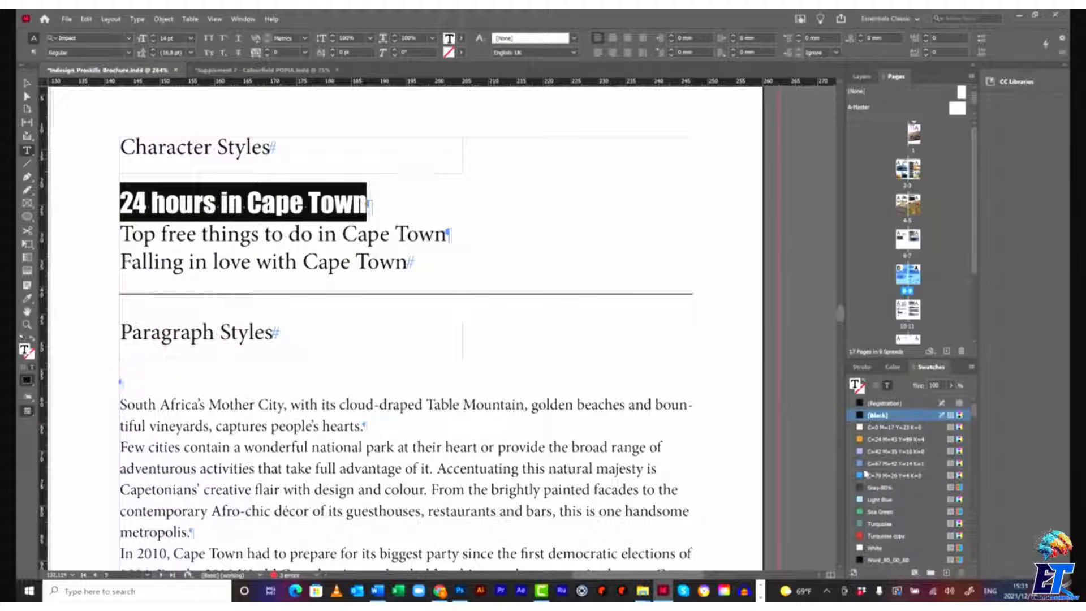
pyautogui.click(865, 464)
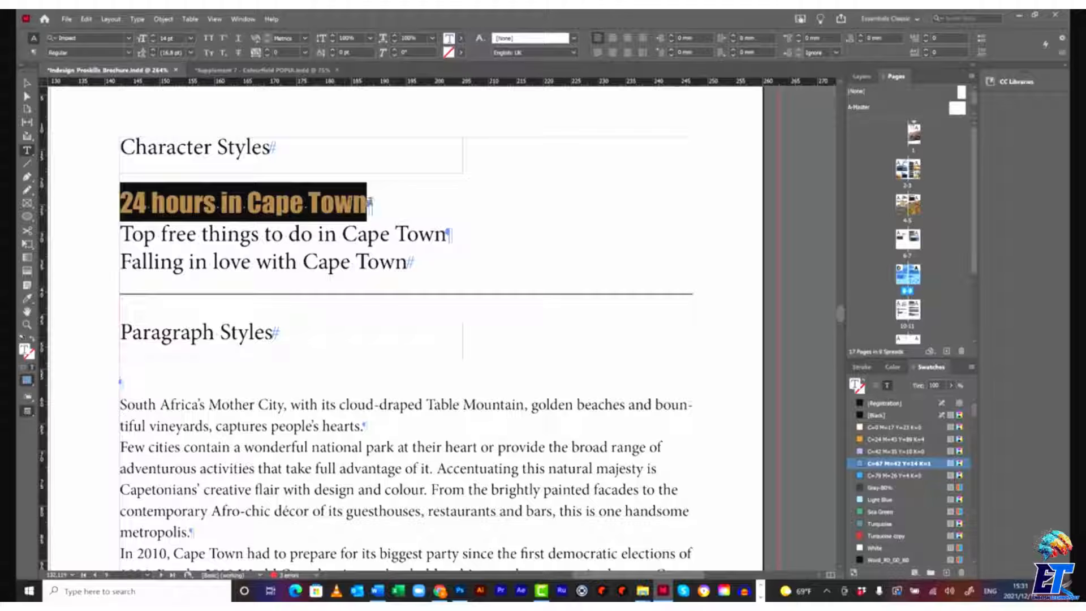
# Step: Give the "24 hours in Cape Town" heading a stroke in the Turquoise copy swatch with a weight of 0,5 pt
pyautogui.moveTo(369, 202); pyautogui.dragTo(91, 201)
pyautogui.click(860, 389)
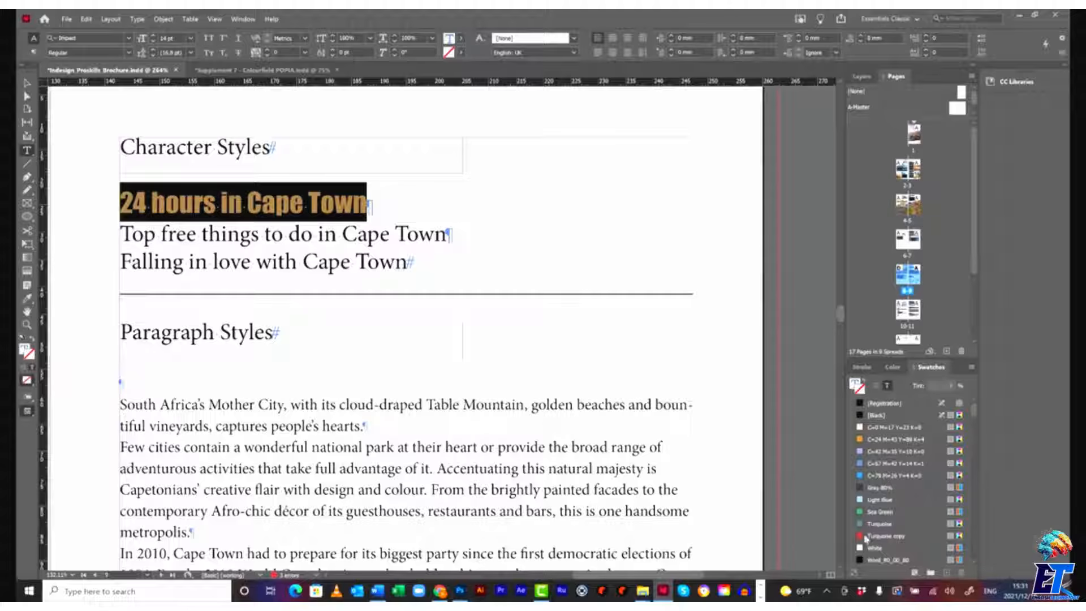
pyautogui.hotkey('ctrl', 'z')
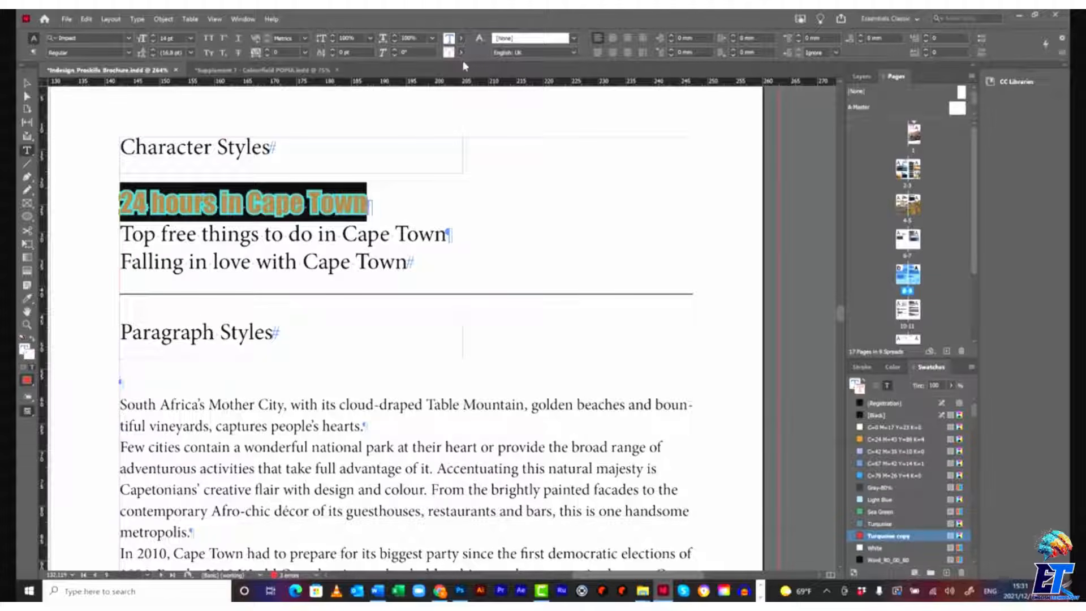
pyautogui.click(863, 368)
pyautogui.click(930, 417)
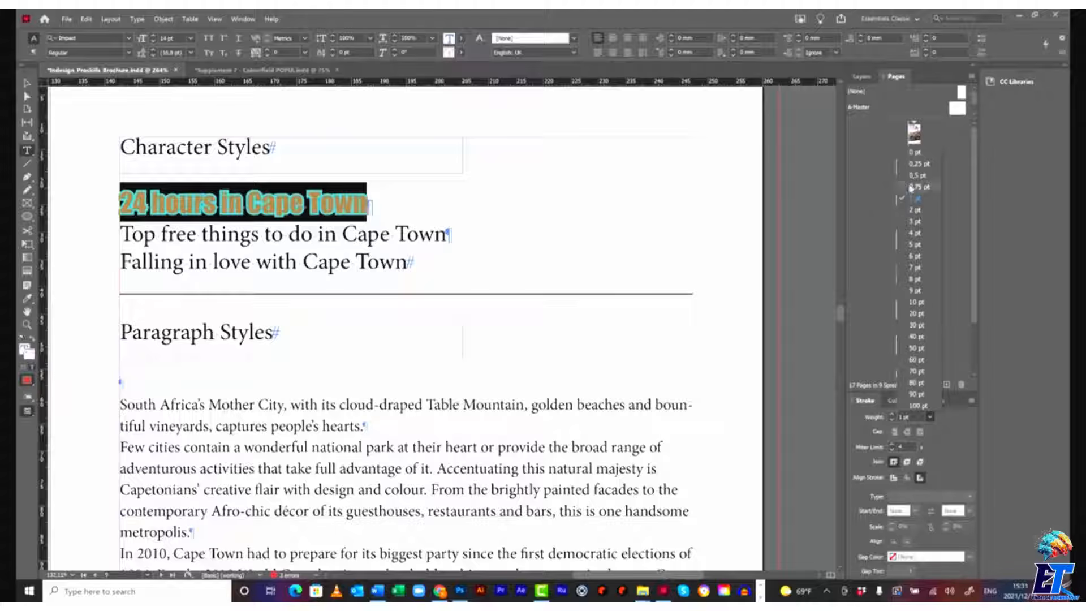
pyautogui.click(916, 175)
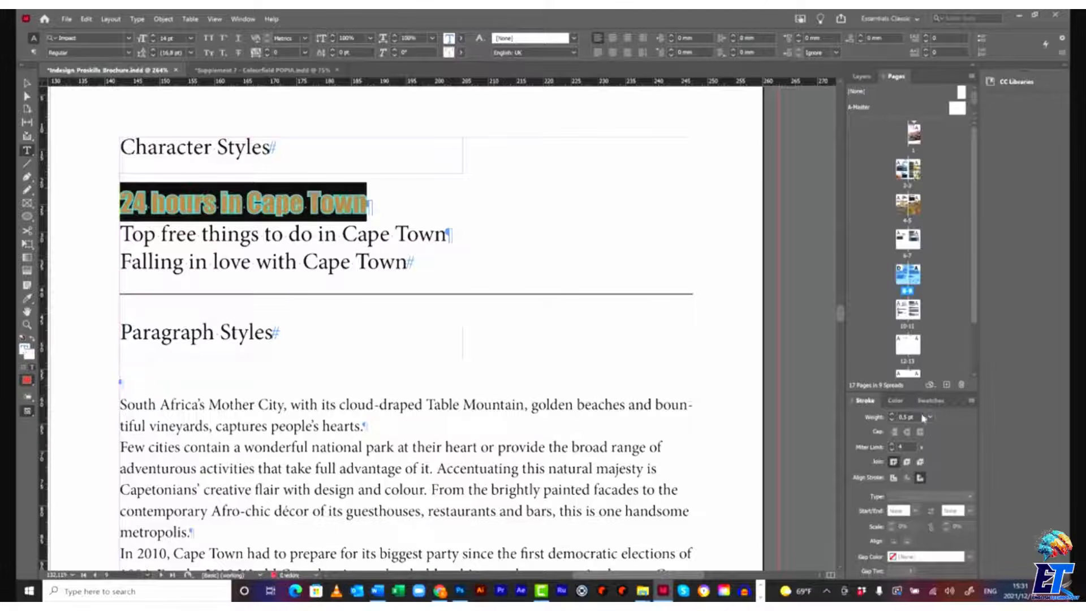
# Step: Set the "24 hours in Cape Town" heading's stroke weight to 0,25 pt and remove its stroke colour
pyautogui.click(930, 416)
pyautogui.click(919, 164)
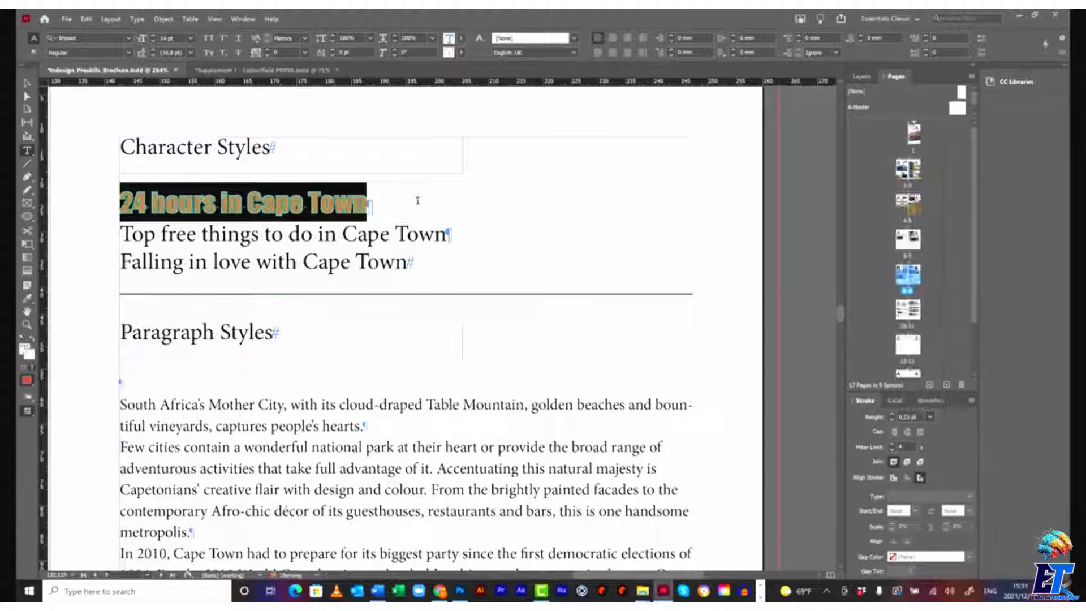
pyautogui.click(393, 198)
pyautogui.moveTo(392, 203); pyautogui.dragTo(119, 204)
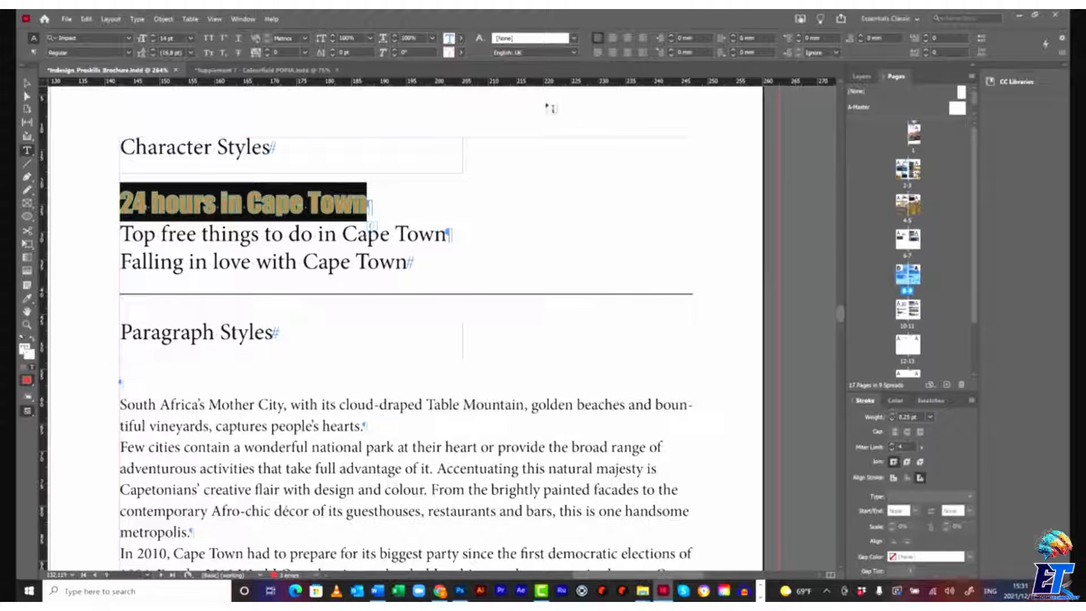
pyautogui.click(462, 52)
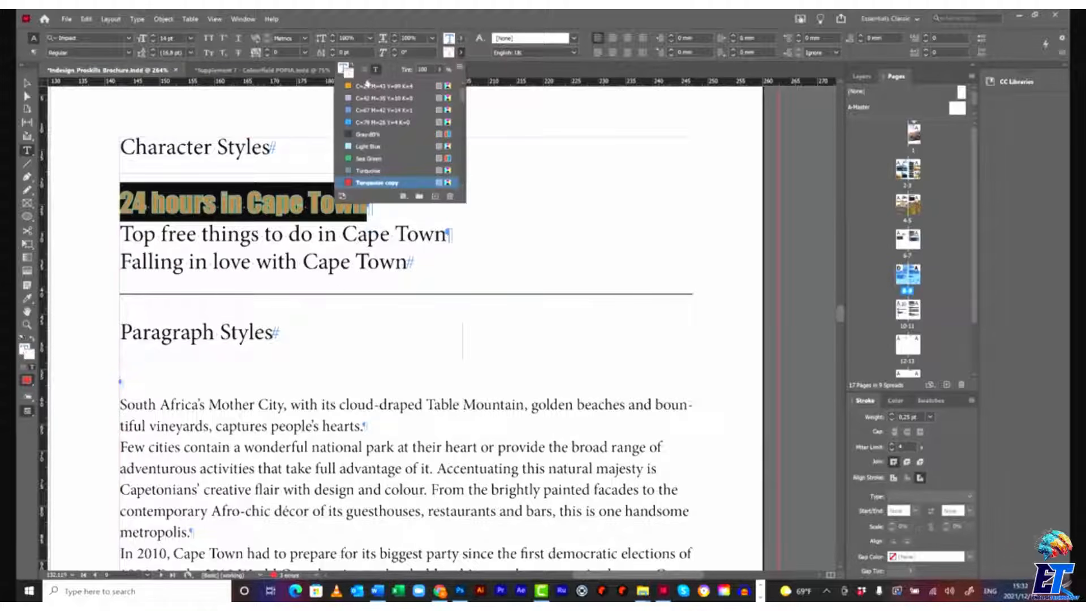
pyautogui.scroll(3, 402, 112)
pyautogui.click(378, 93)
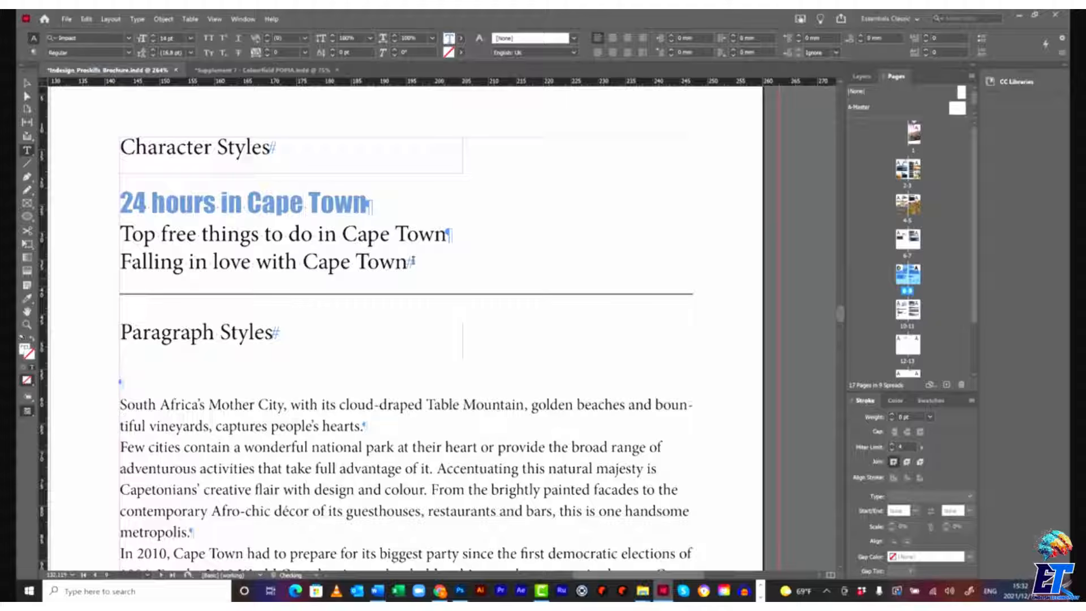
# Step: Select the "24 hours in Cape Town" heading and open the Character Styles list beside the three headings
pyautogui.moveTo(409, 262); pyautogui.dragTo(120, 262)
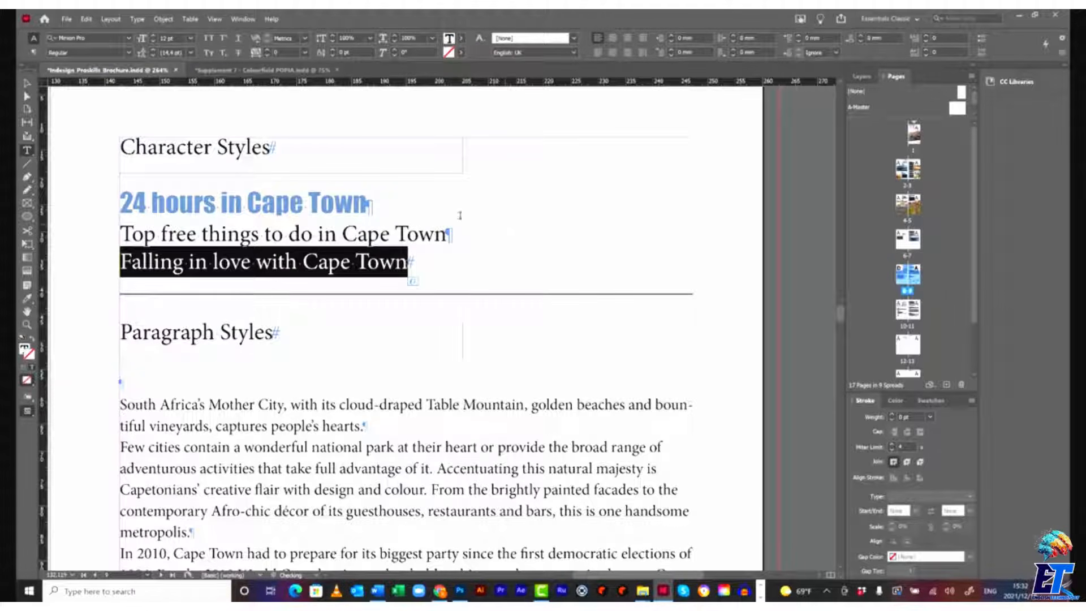
pyautogui.moveTo(369, 202); pyautogui.dragTo(120, 202)
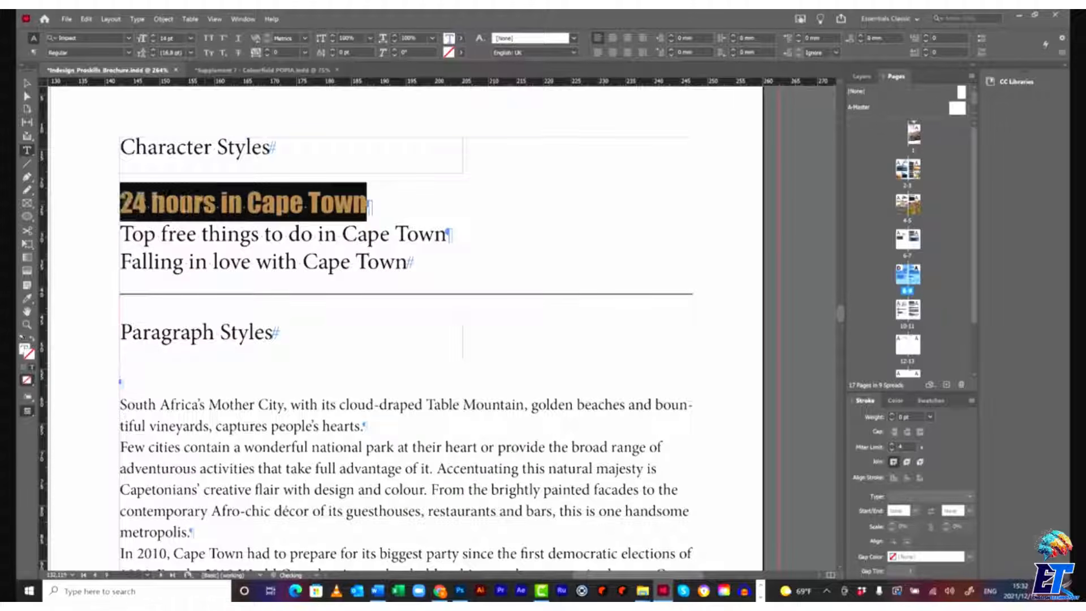
pyautogui.click(243, 19)
pyautogui.moveTo(302, 251)
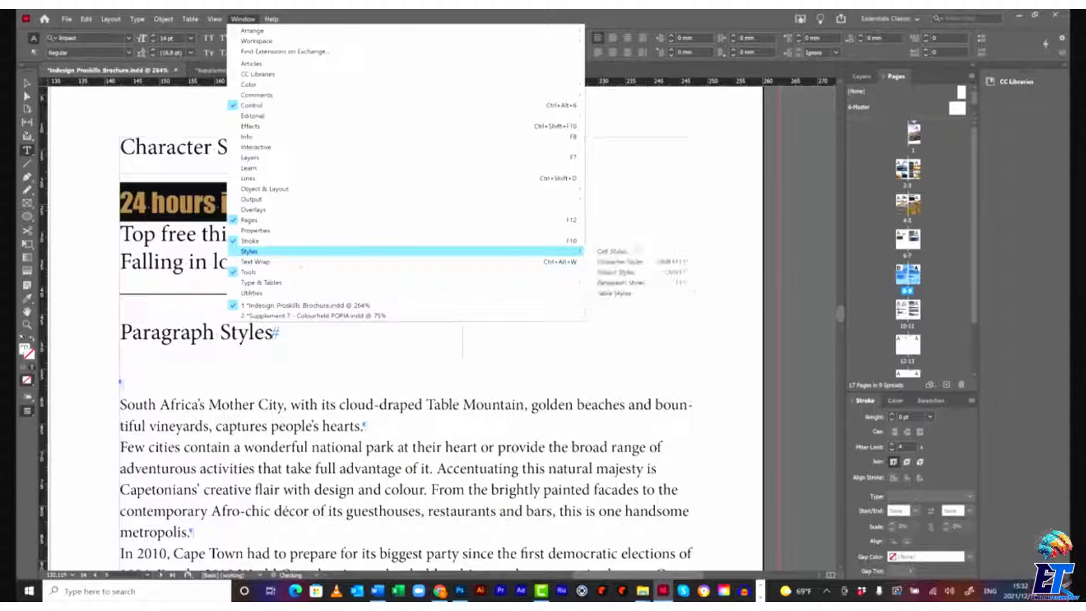
pyautogui.click(622, 261)
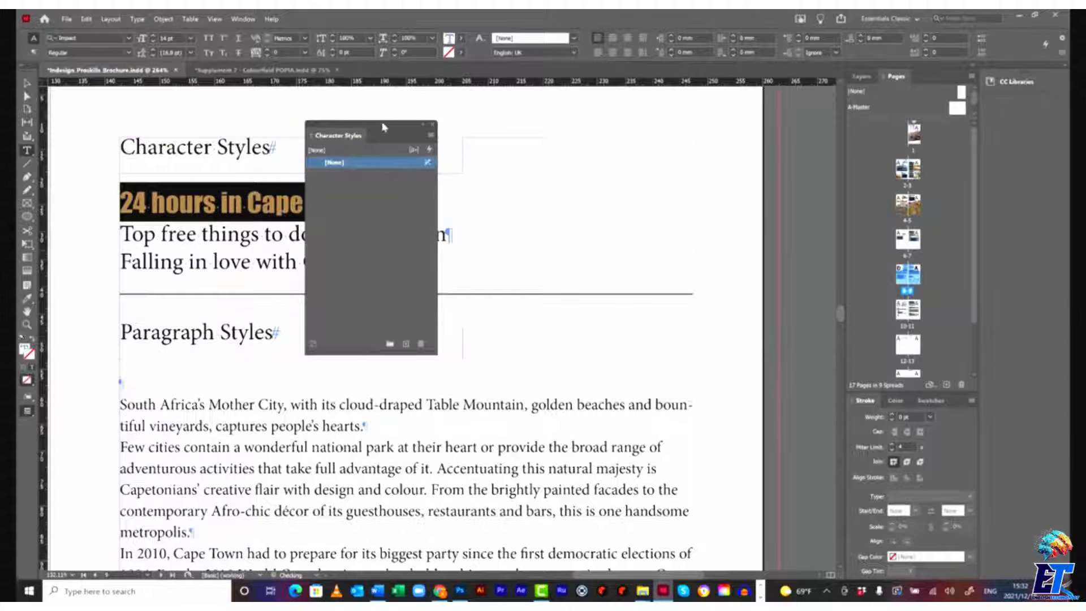
pyautogui.moveTo(383, 127); pyautogui.dragTo(512, 124)
# Step: Start a new character style named "Myheading" from the selected heading, based on [None]
pyautogui.click(560, 133)
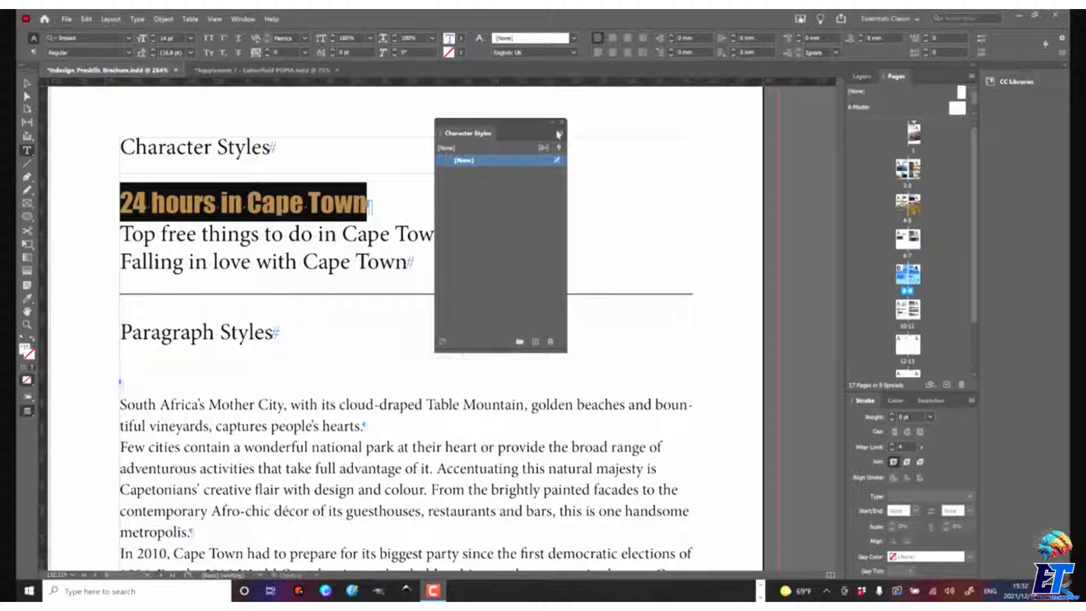
pyautogui.click(561, 134)
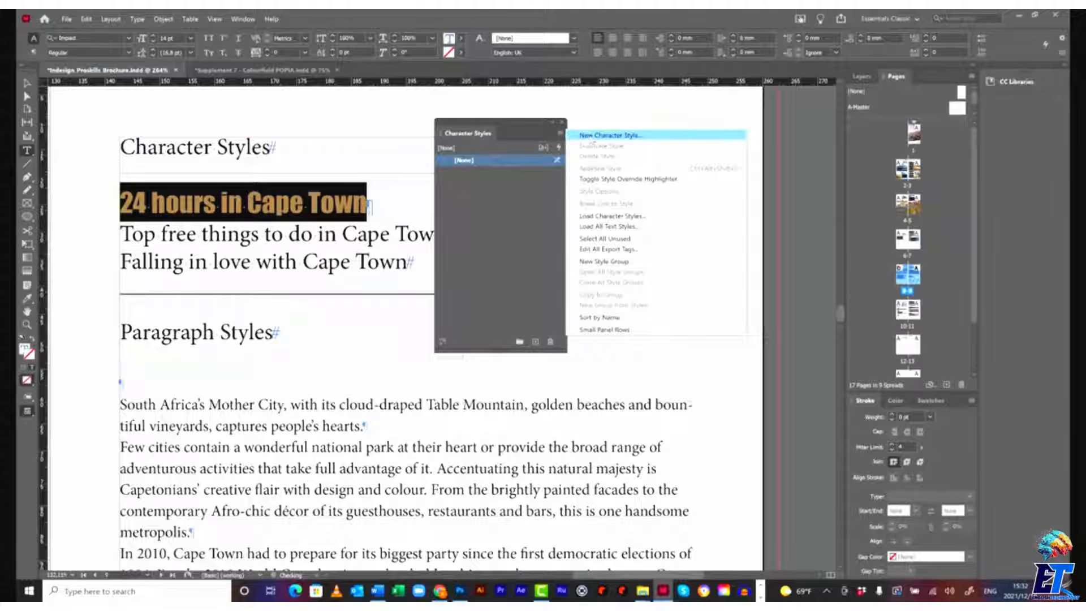
pyautogui.click(610, 135)
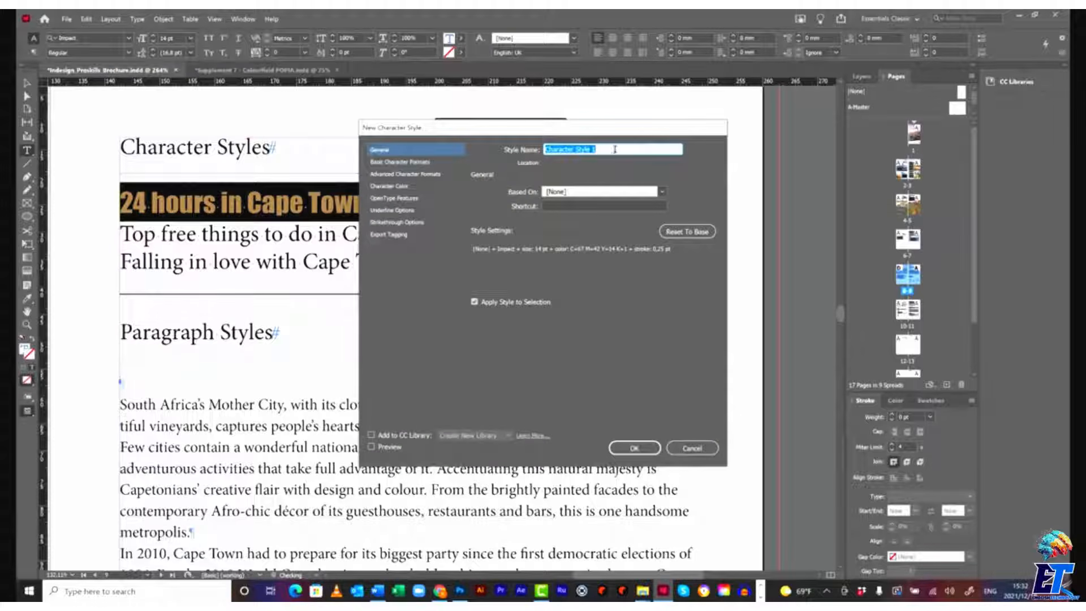
pyautogui.write('Myheading')
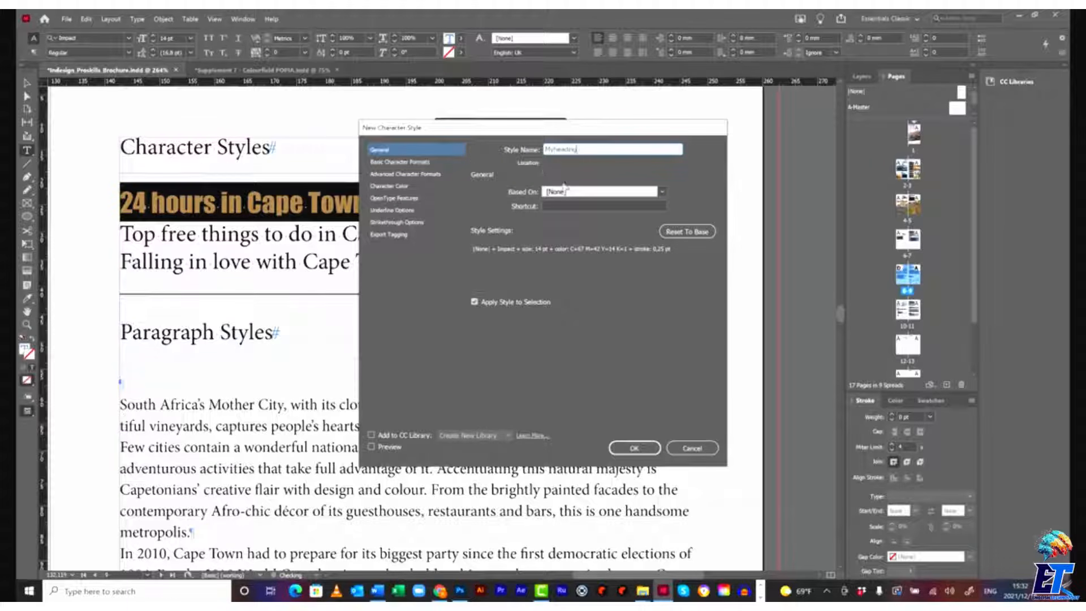
pyautogui.click(600, 193)
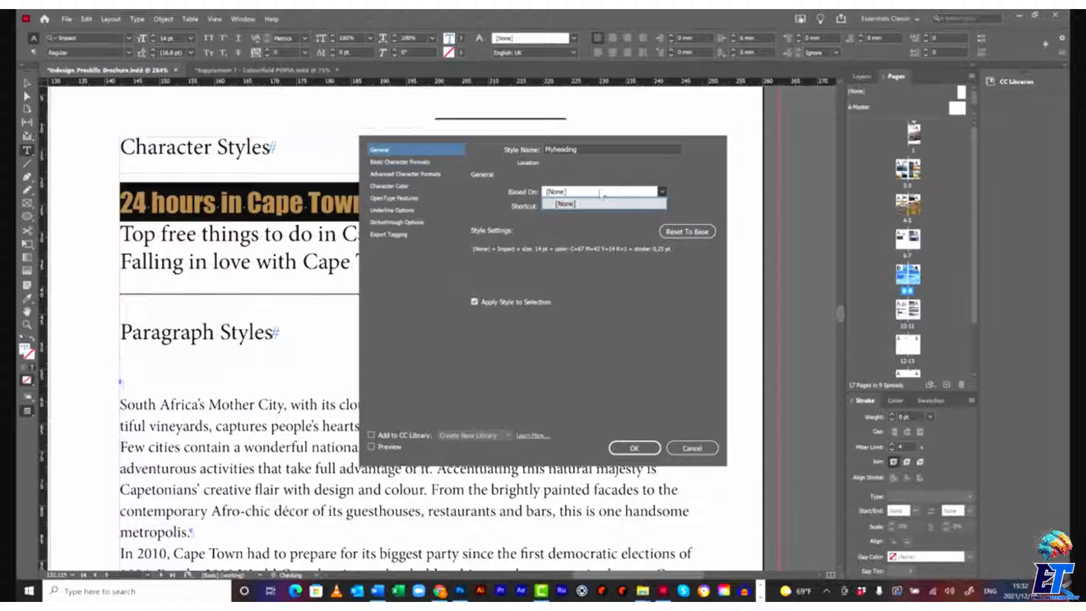
pyautogui.click(621, 174)
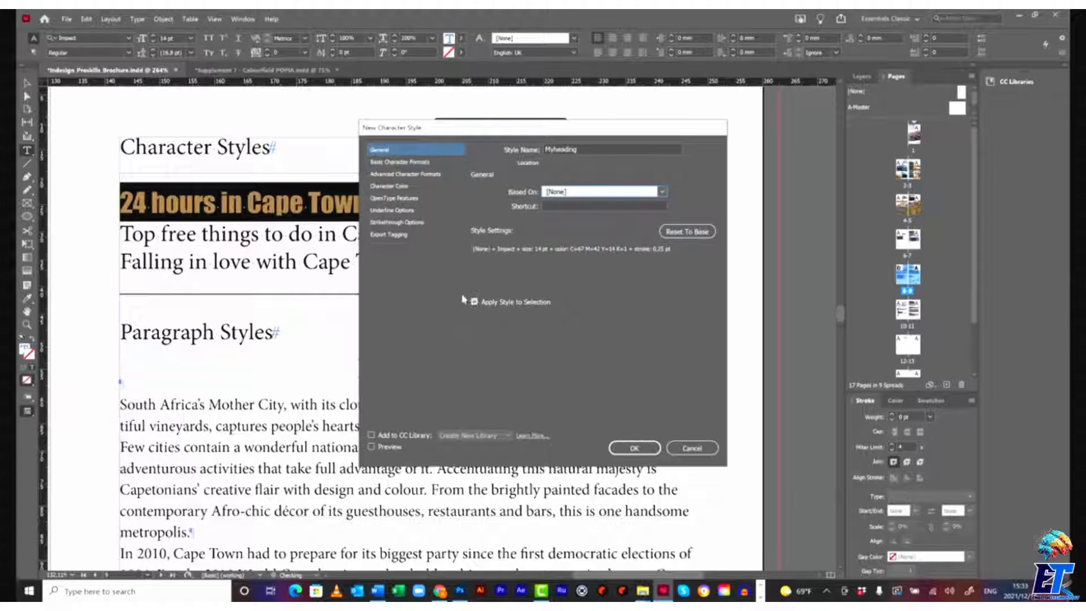
# Step: Review Myheading's character format, colour, OpenType, underline, strikethrough and export tagging options, and create the style with it applied to the selection
pyautogui.click(505, 303)
pyautogui.click(401, 163)
pyautogui.click(402, 174)
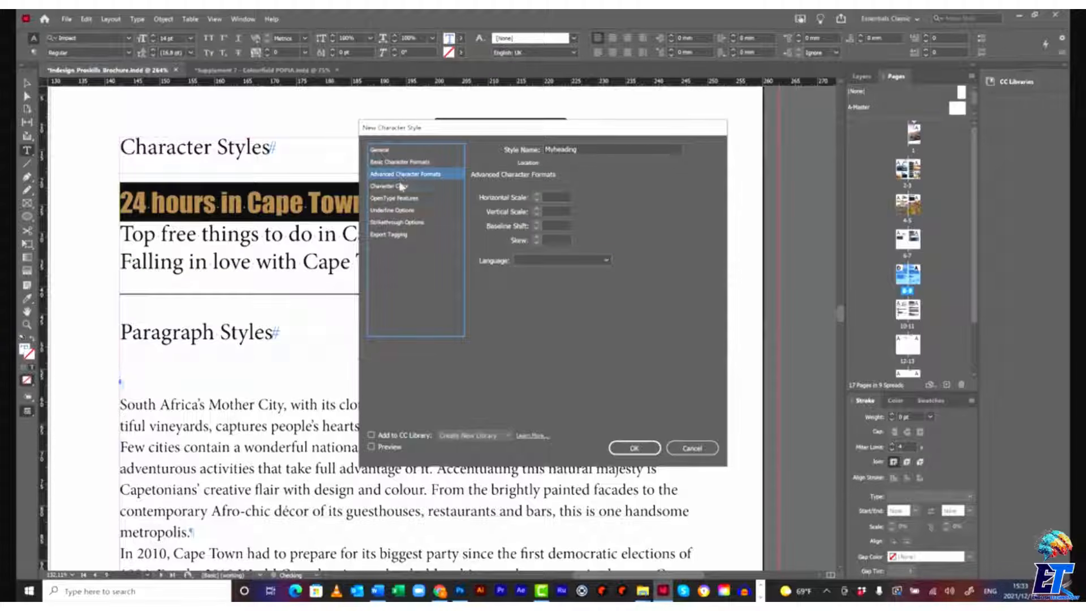
pyautogui.click(401, 187)
pyautogui.click(398, 199)
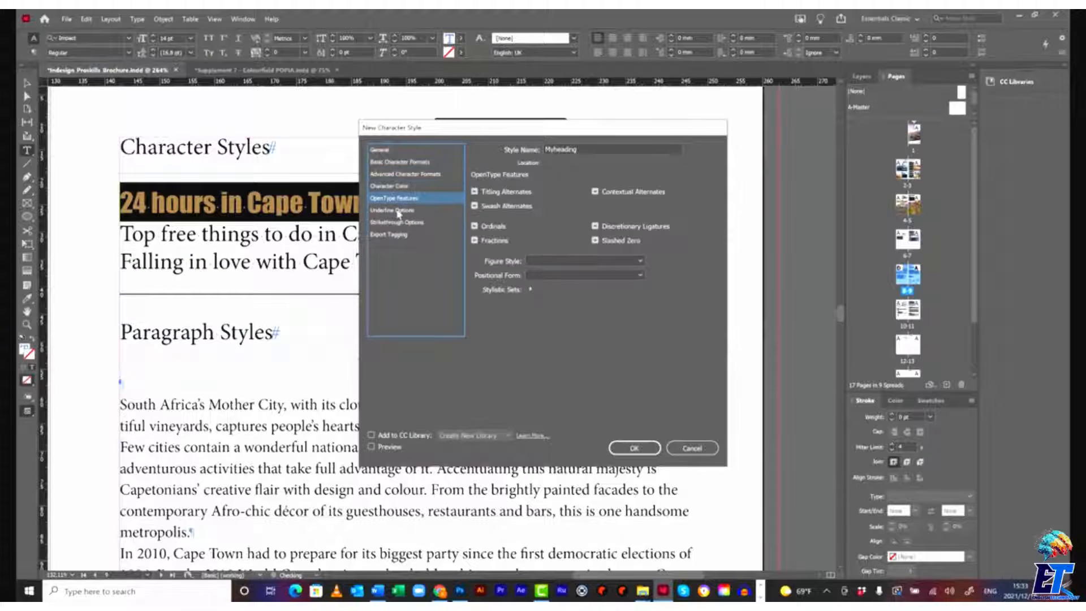
pyautogui.click(396, 210)
pyautogui.click(397, 223)
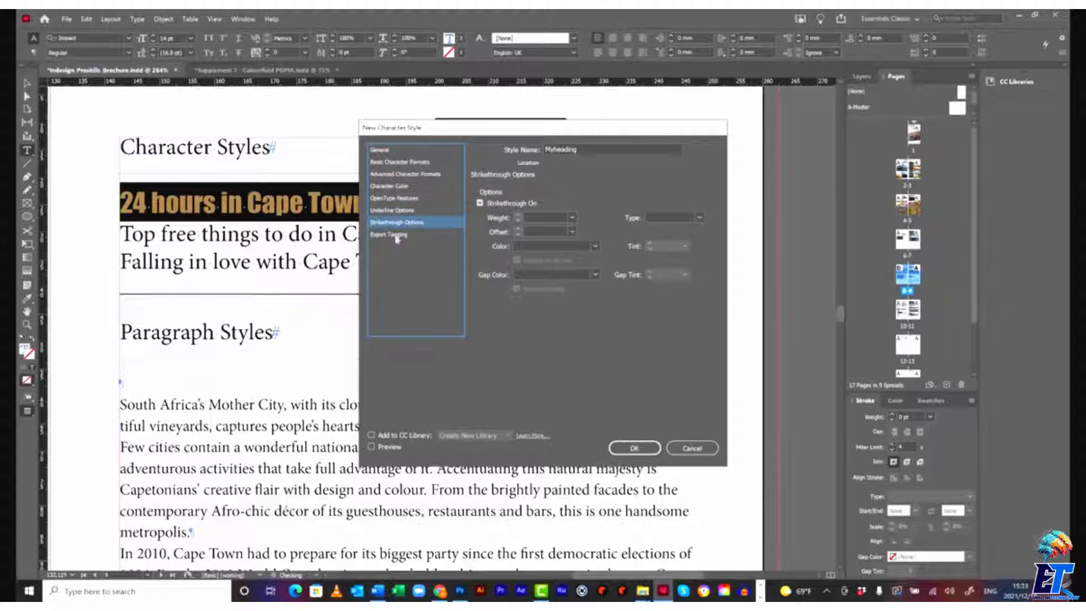
pyautogui.click(397, 235)
pyautogui.click(396, 212)
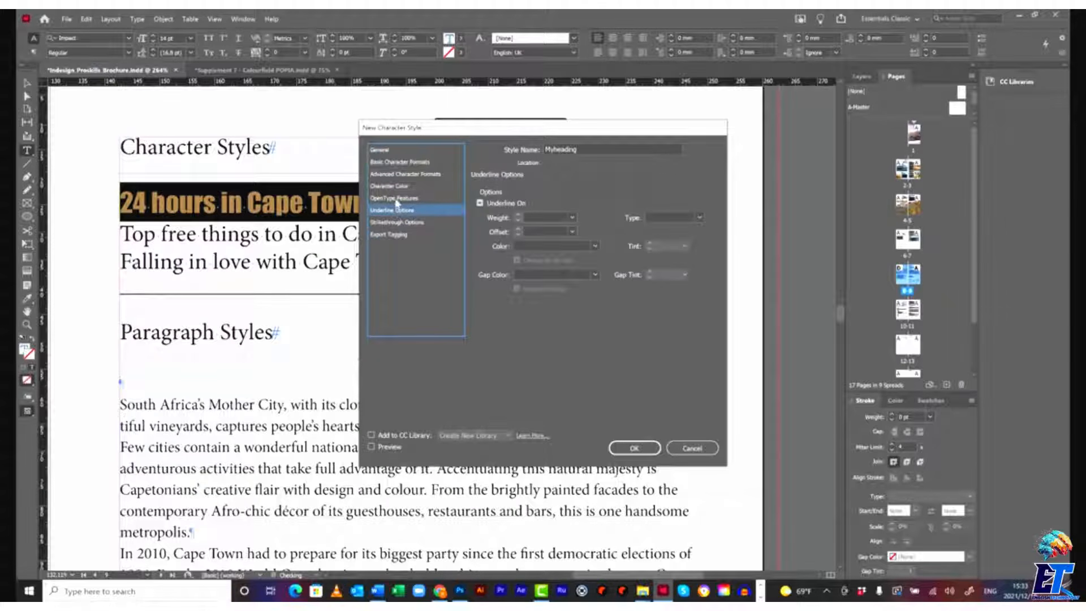
pyautogui.click(396, 199)
pyautogui.click(397, 186)
pyautogui.click(399, 175)
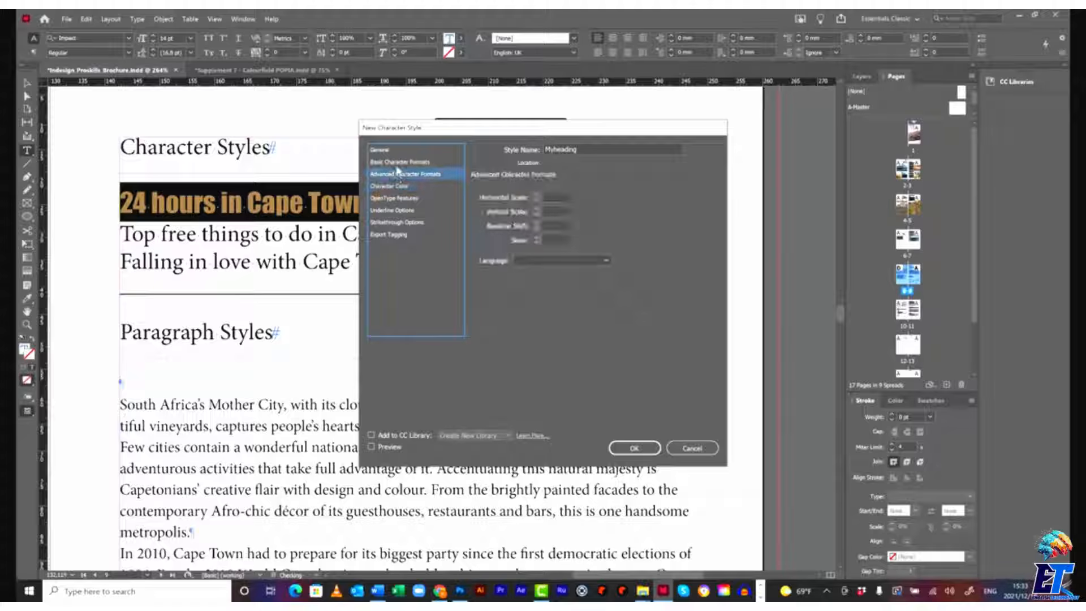
pyautogui.click(395, 187)
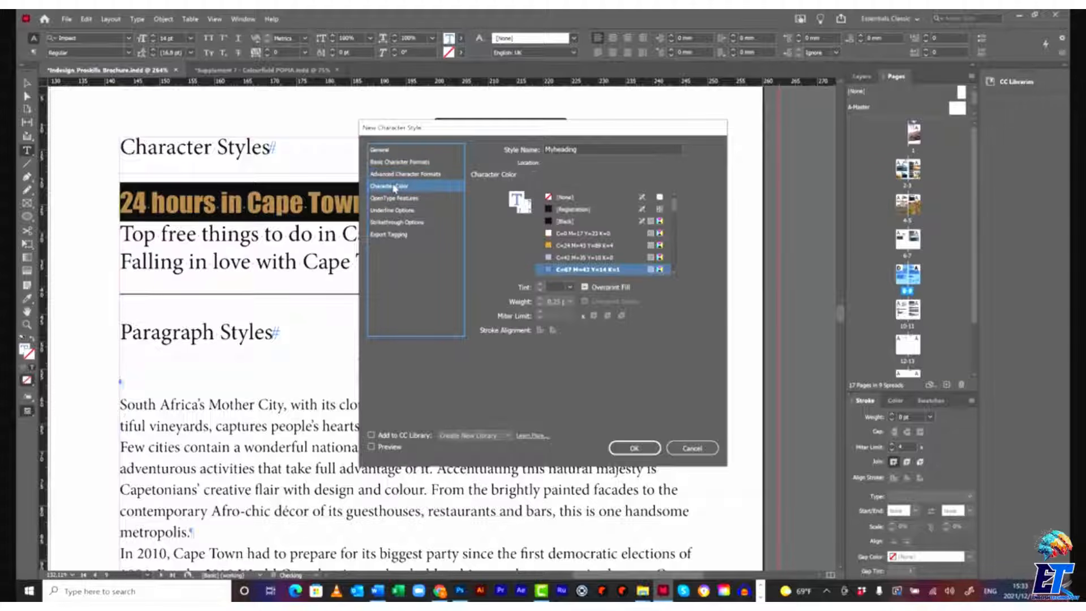
pyautogui.click(400, 212)
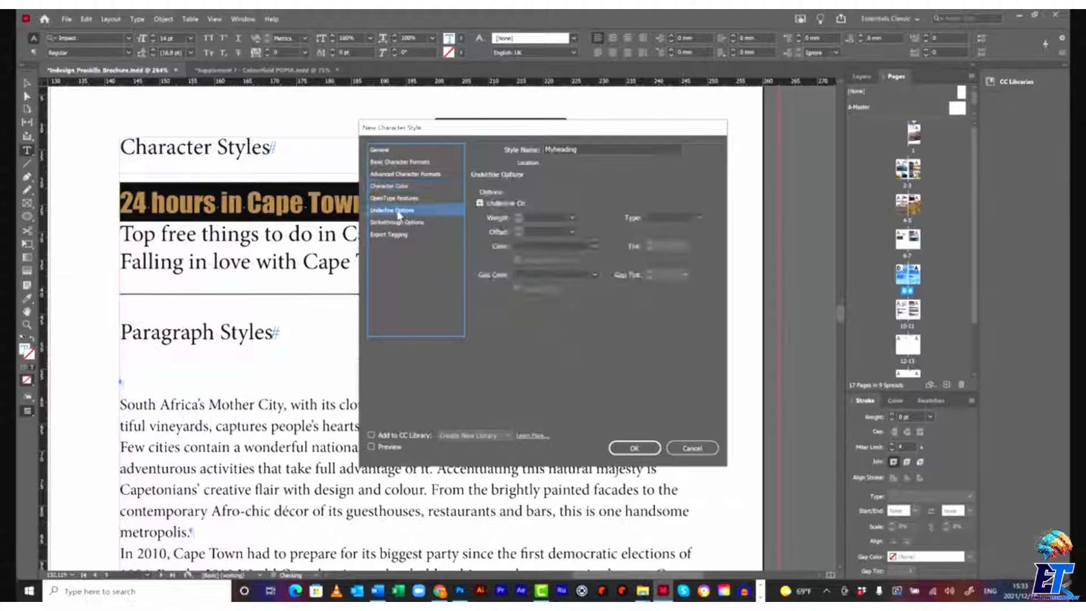
pyautogui.click(421, 223)
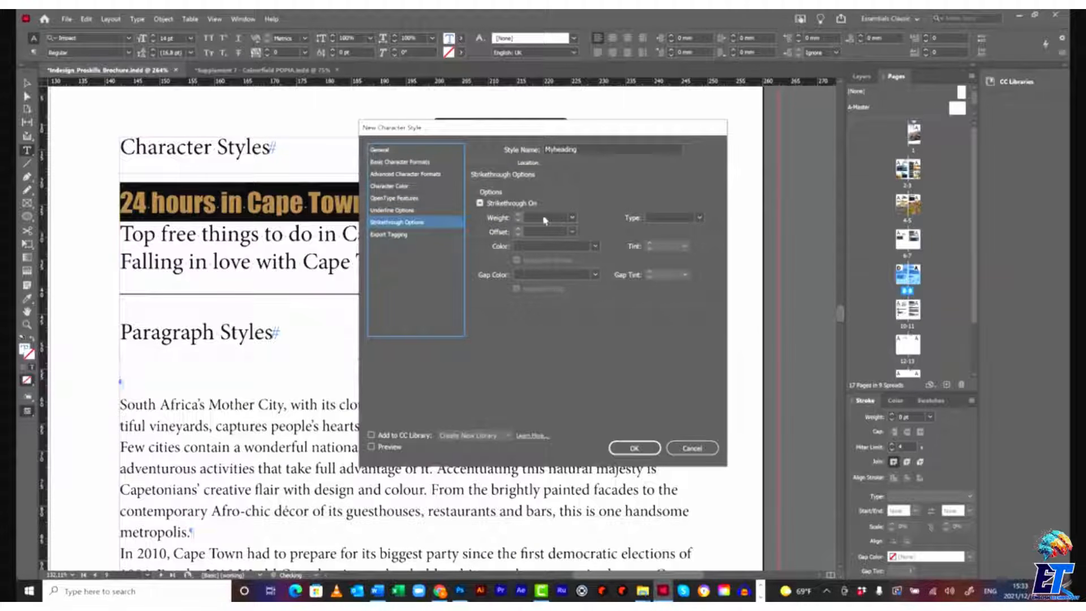
pyautogui.click(634, 447)
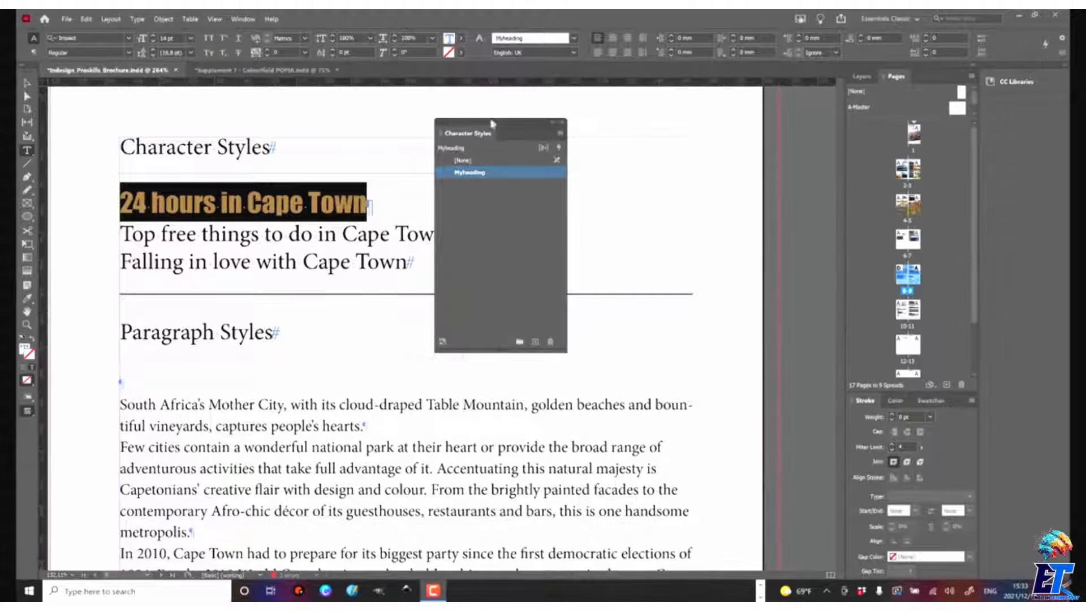
# Step: Apply the Myheading character style to the headings "Top free things to do in Cape Town" and "Falling in love with Cape Town"
pyautogui.moveTo(492, 122); pyautogui.dragTo(568, 119)
pyautogui.moveTo(418, 262); pyautogui.dragTo(107, 241)
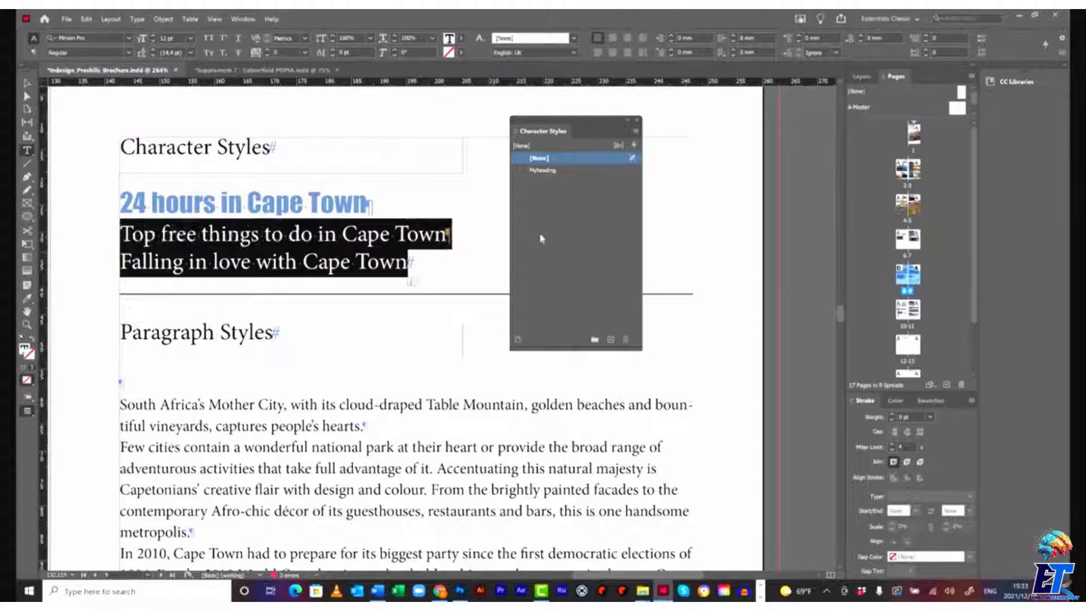
pyautogui.click(545, 170)
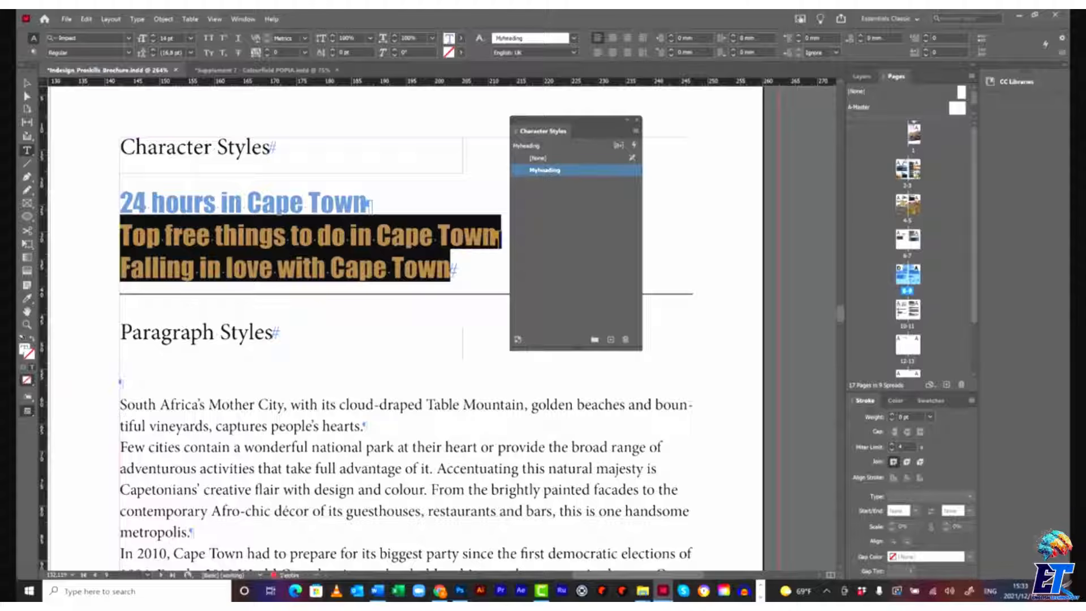
pyautogui.click(489, 276)
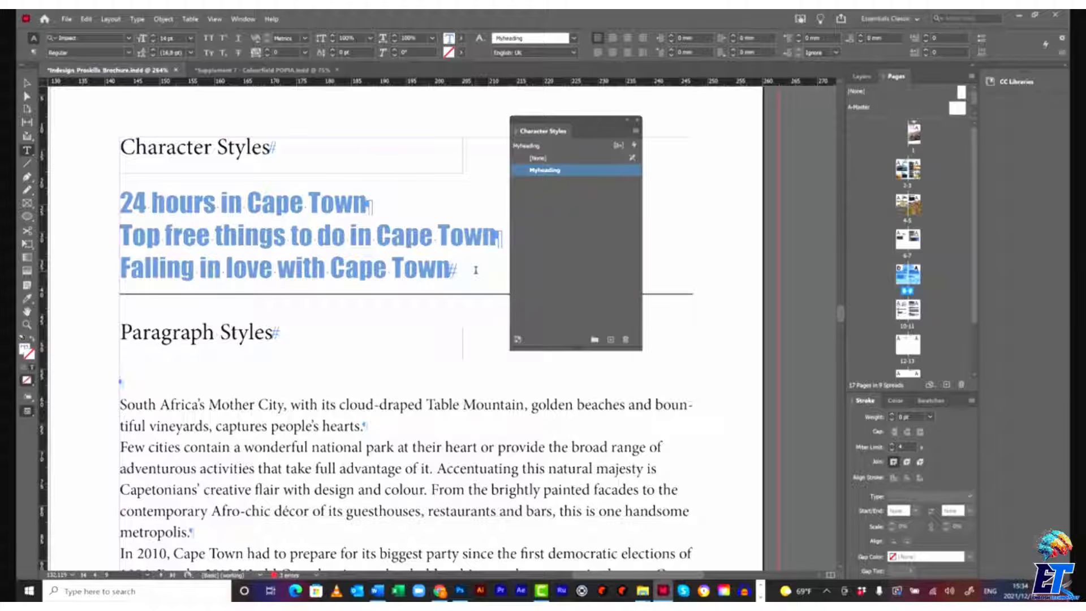
# Step: Edit the Myheading character style and set its character colour to a red RGB swatch
pyautogui.doubleClick(544, 170)
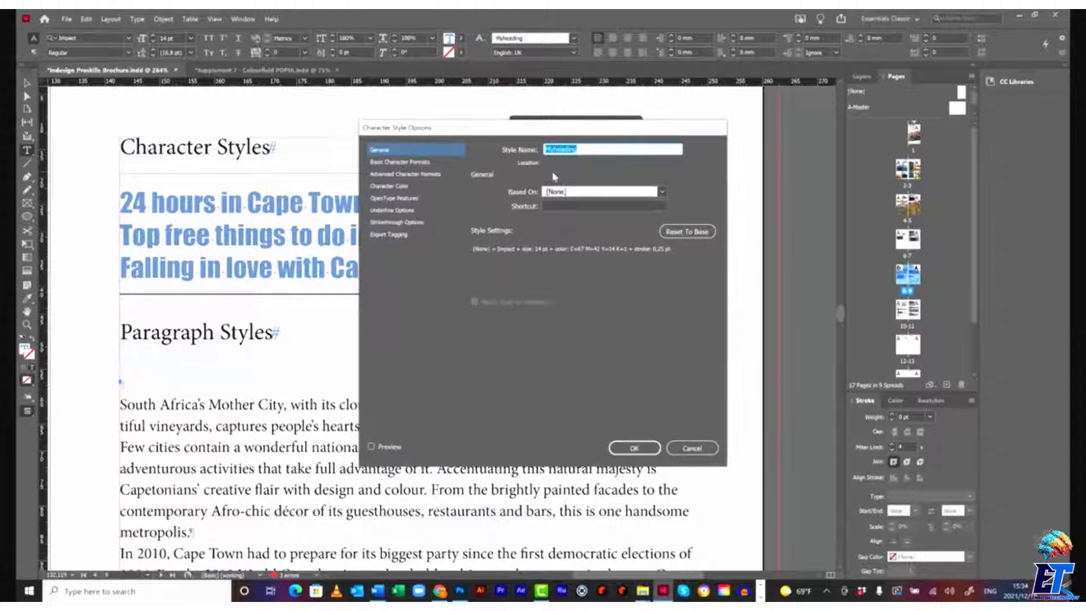
pyautogui.click(404, 163)
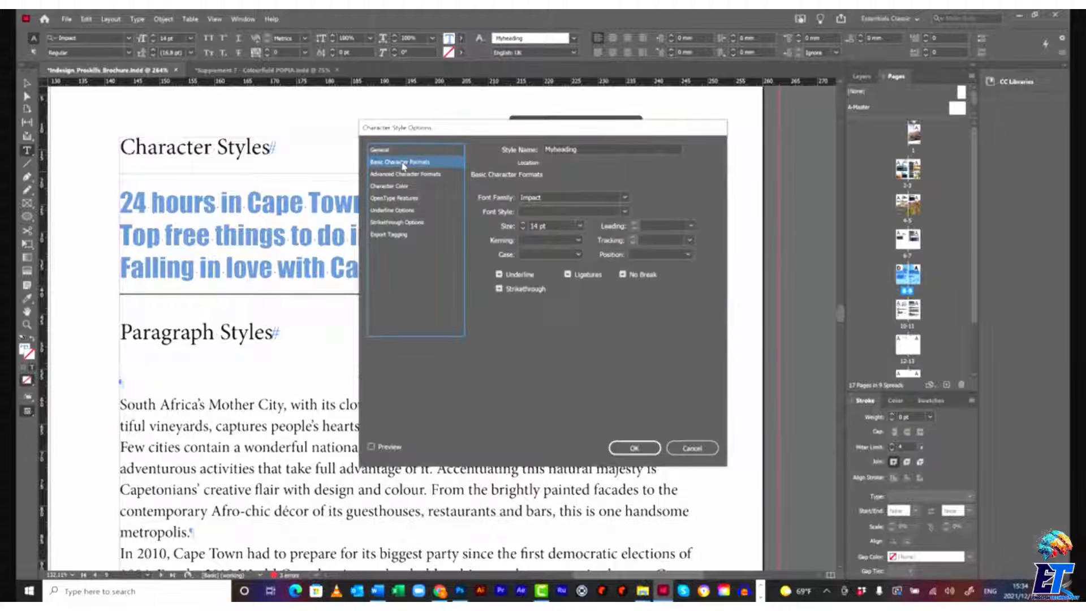
pyautogui.click(393, 187)
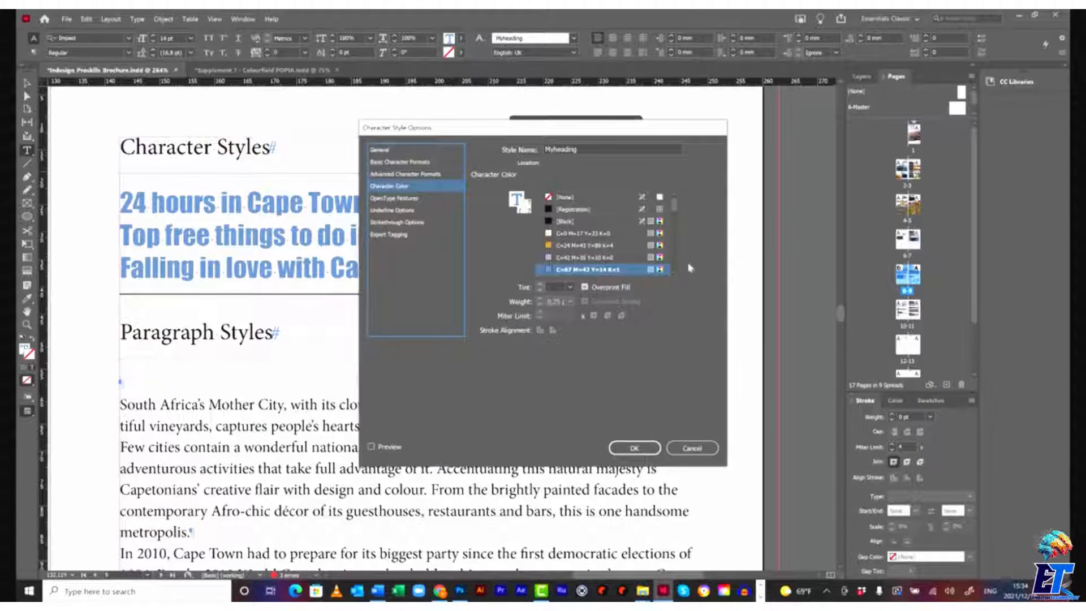
pyautogui.scroll(-5, 675, 213)
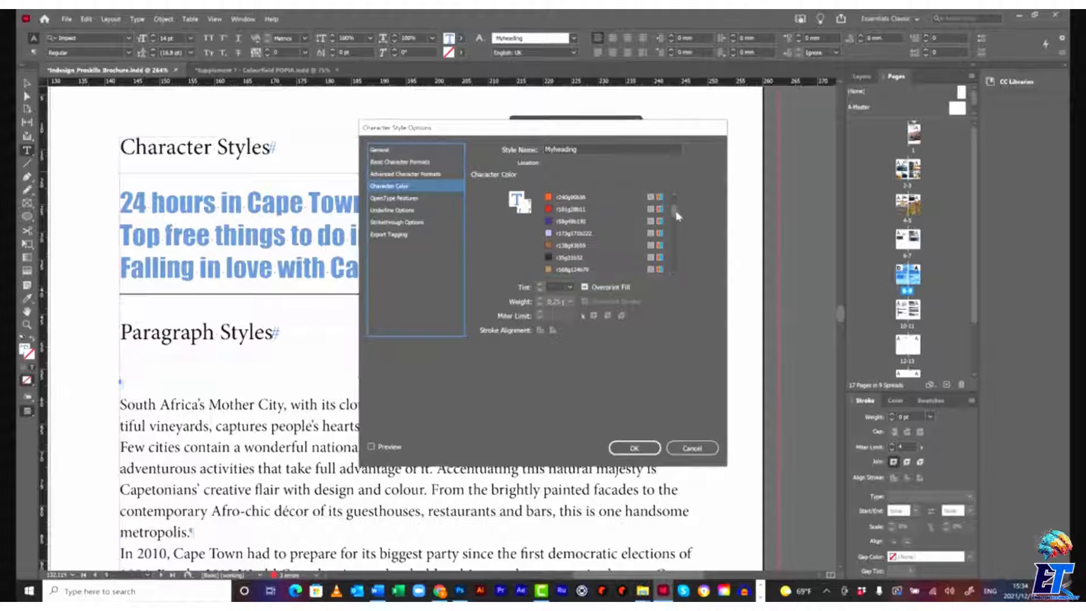
pyautogui.click(556, 209)
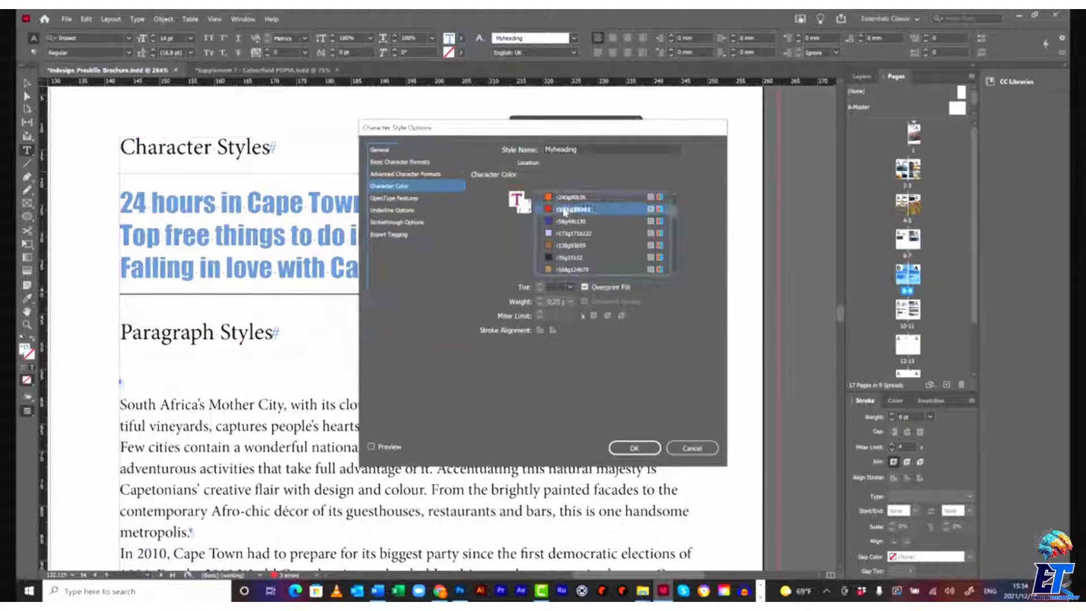
# Step: Set Myheading's font family to Copperplate Gothic Bold and apply the style changes to the headings
pyautogui.click(414, 163)
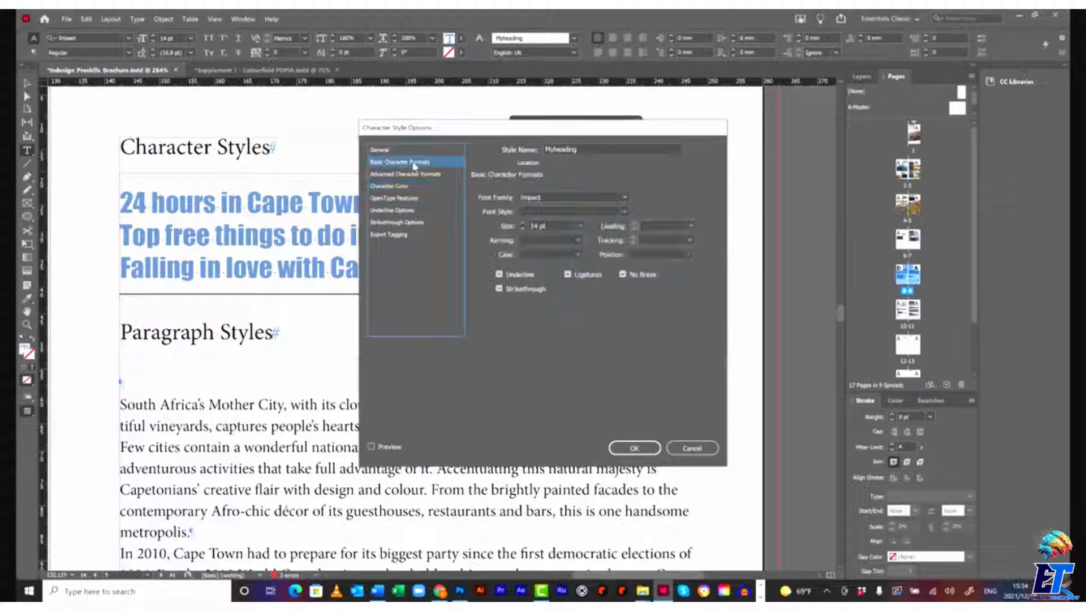
pyautogui.click(625, 199)
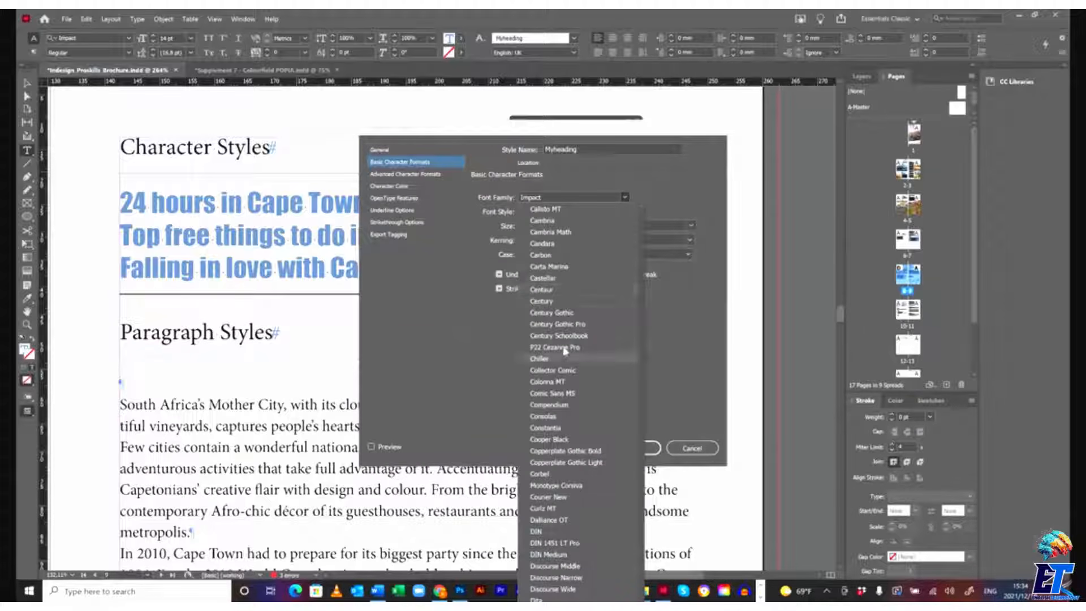
pyautogui.click(578, 455)
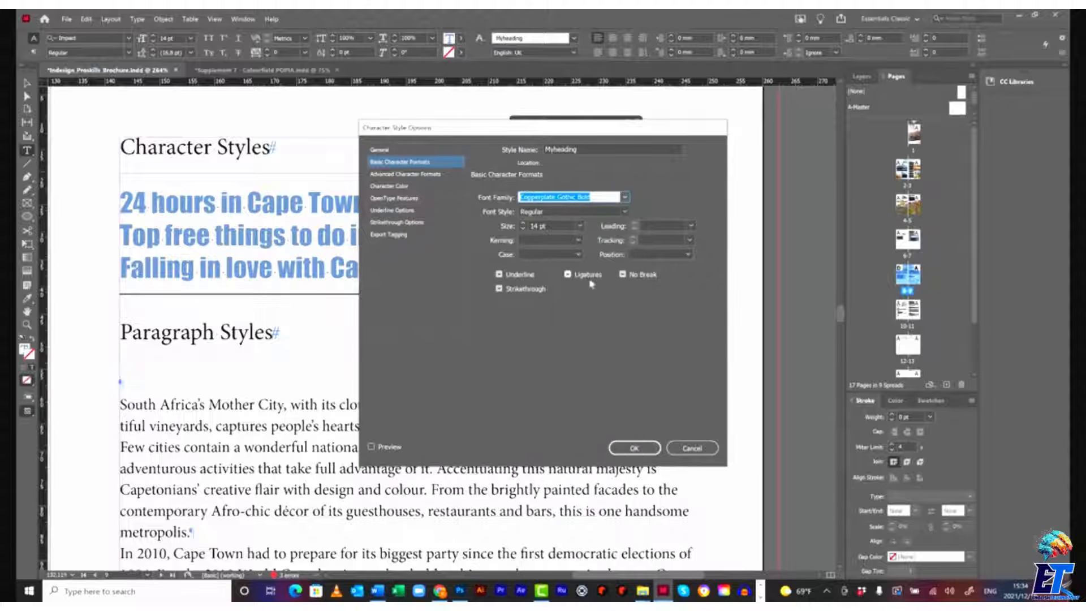
pyautogui.click(634, 447)
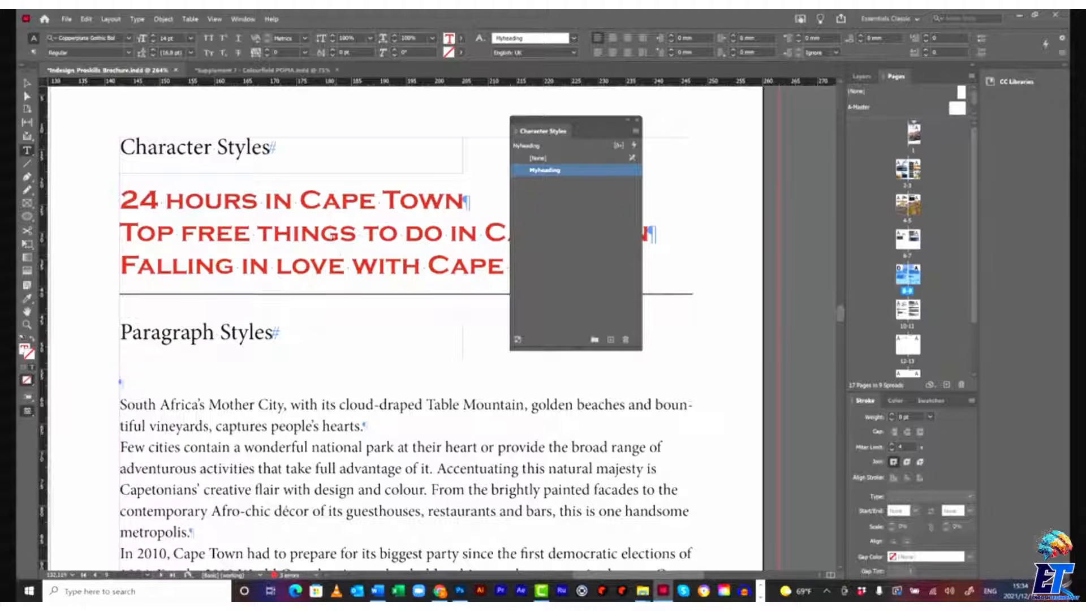
# Step: Justify the "South Africa's Mother City" paragraph with its last line aligned left and give it a two-line drop cap
pyautogui.scroll(-5, 306, 253)
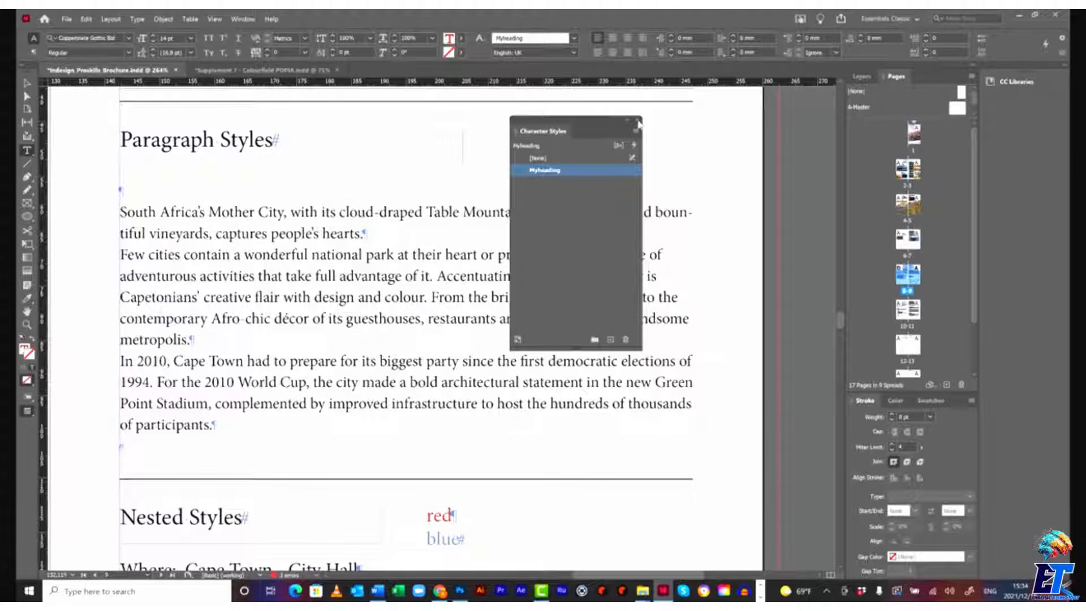
pyautogui.click(637, 122)
pyautogui.moveTo(385, 236); pyautogui.dragTo(120, 213)
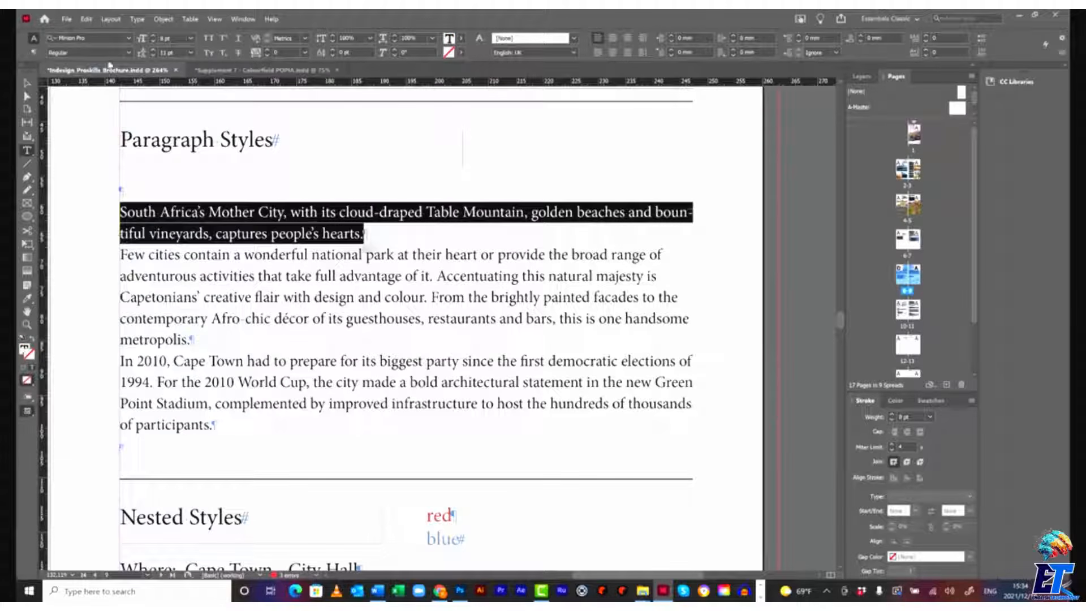
pyautogui.click(130, 39)
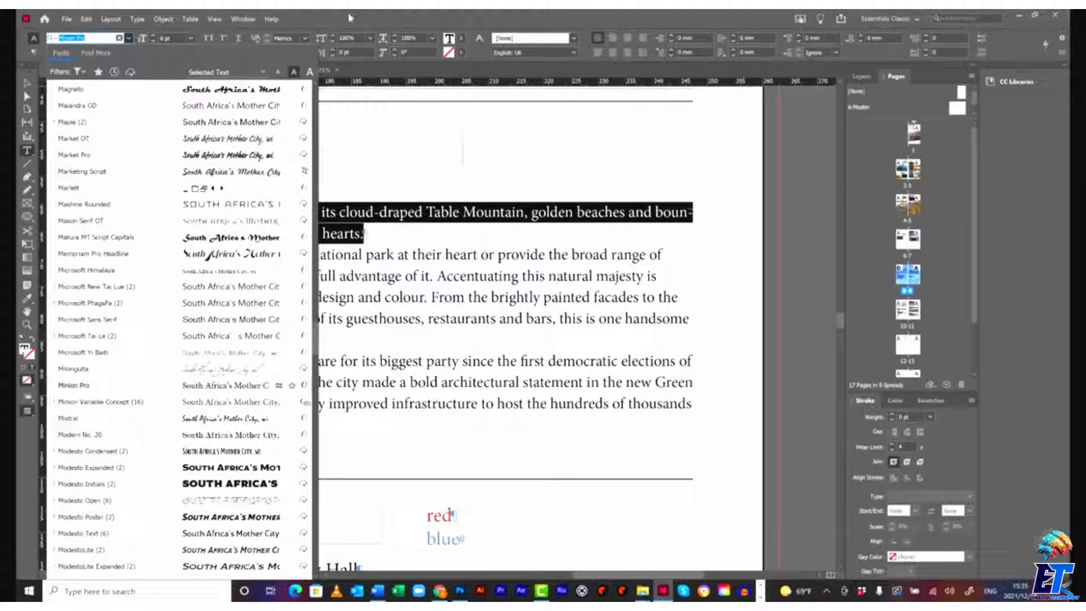
pyautogui.click(433, 64)
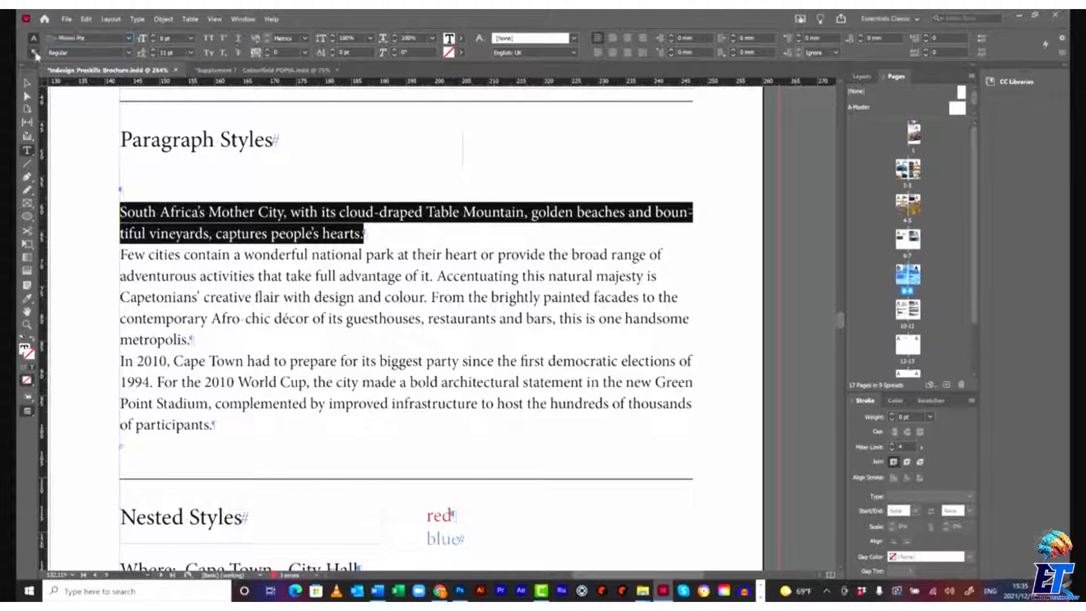
pyautogui.click(34, 52)
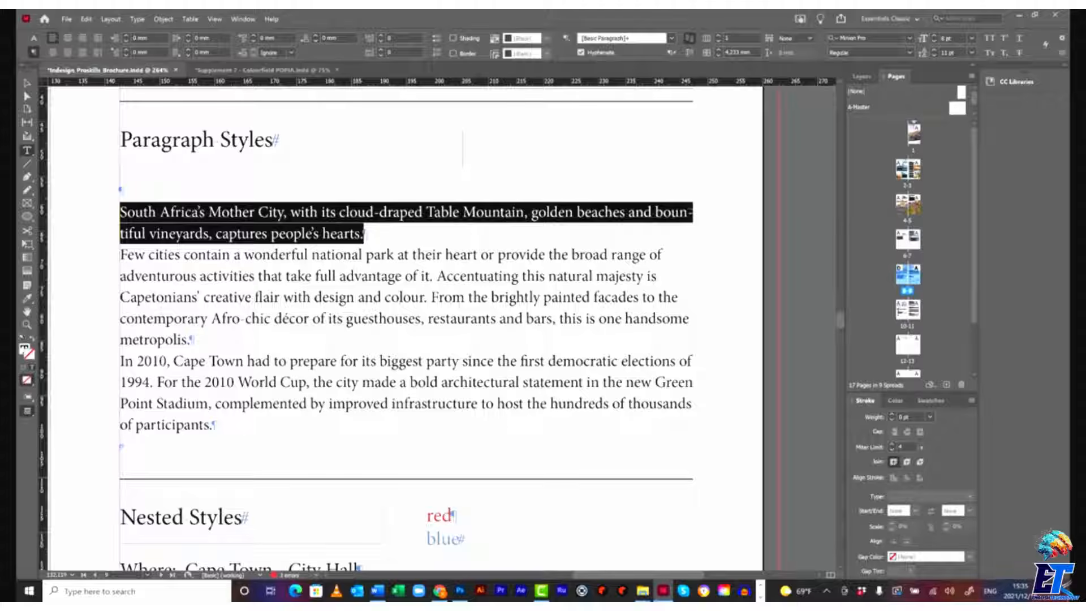
pyautogui.click(53, 52)
pyautogui.click(382, 36)
pyautogui.click(382, 35)
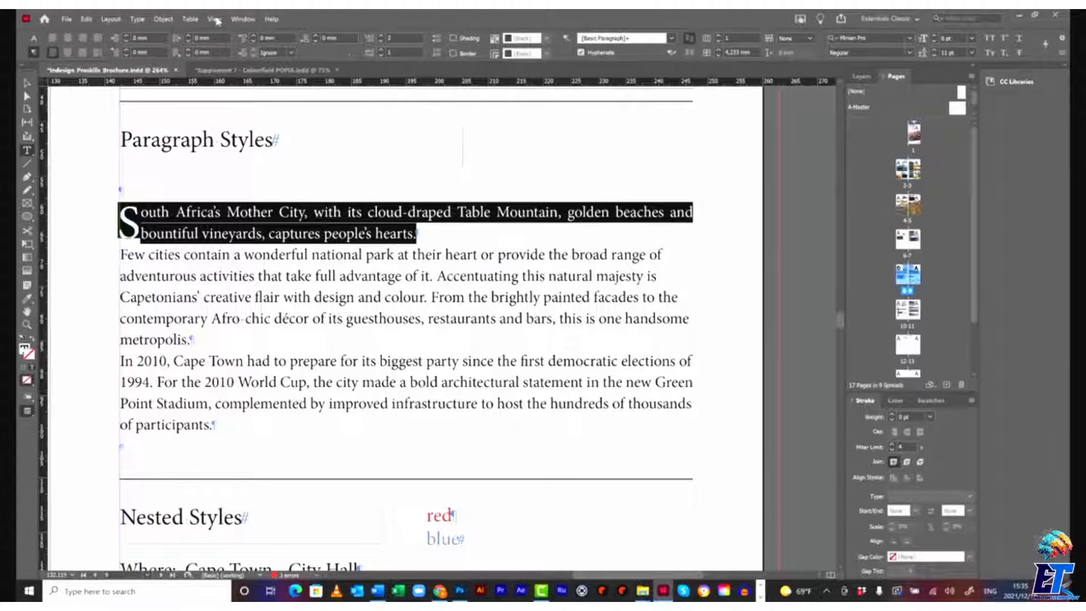
# Step: Create a paragraph style named Mystyle2 from the selected paragraph, with next style [Same style] and the style applied to the selection
pyautogui.click(242, 19)
pyautogui.moveTo(305, 251)
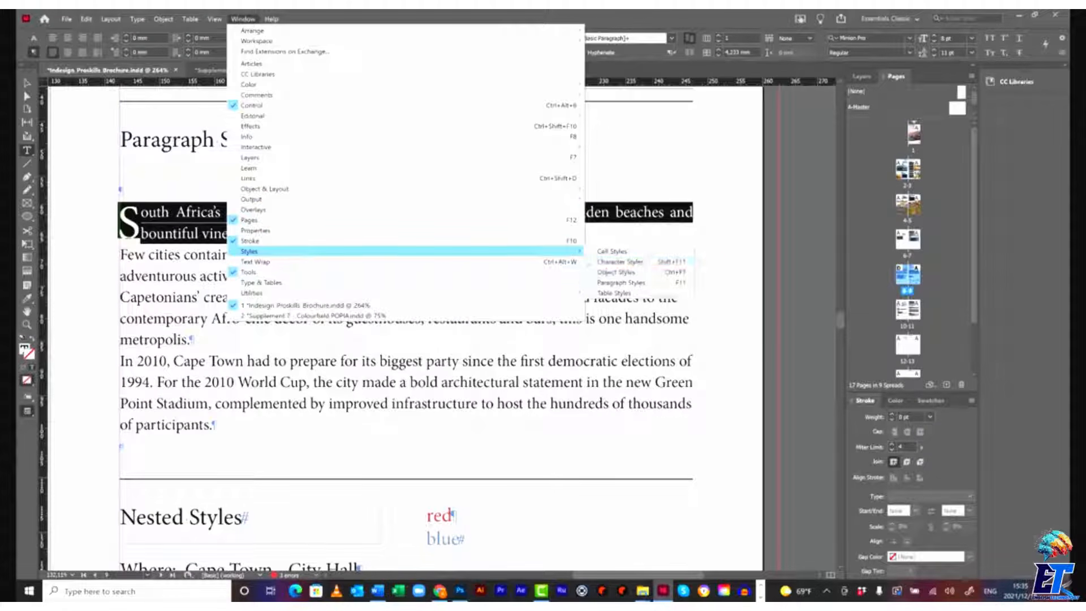
pyautogui.click(621, 282)
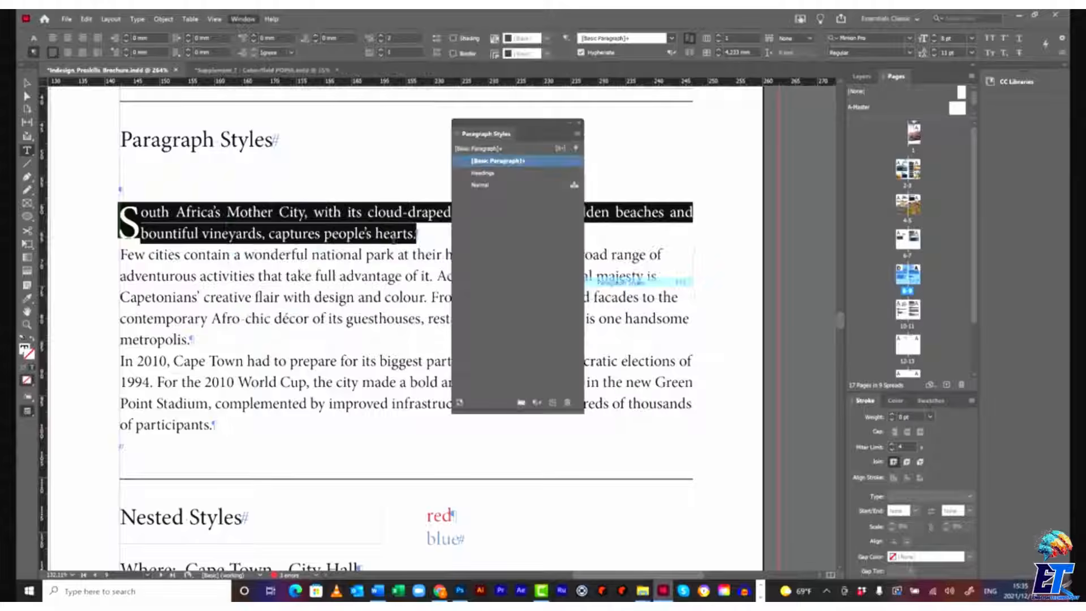
pyautogui.click(577, 134)
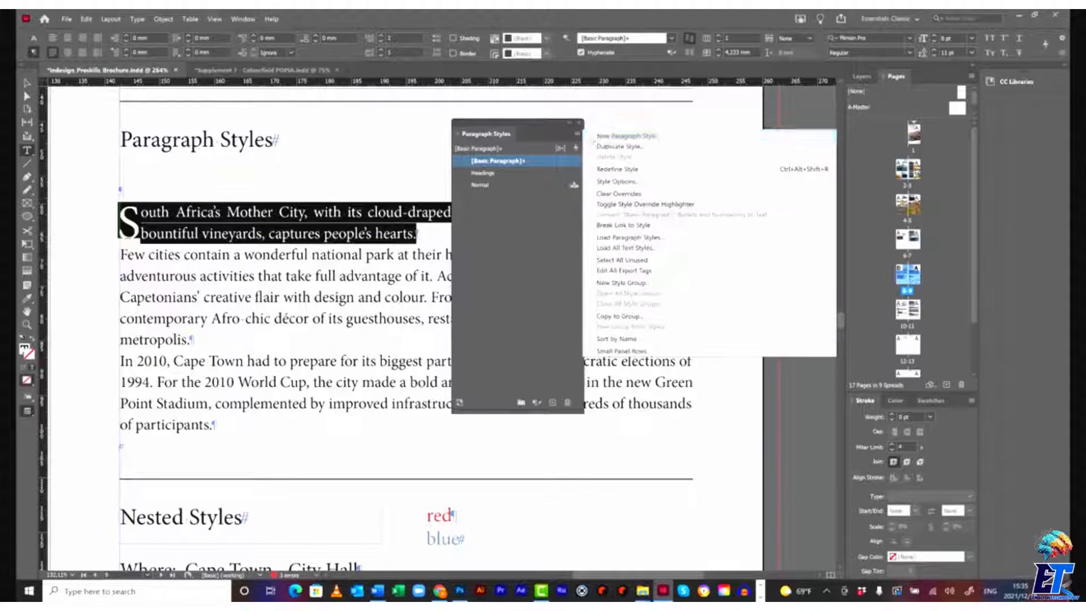
pyautogui.click(606, 139)
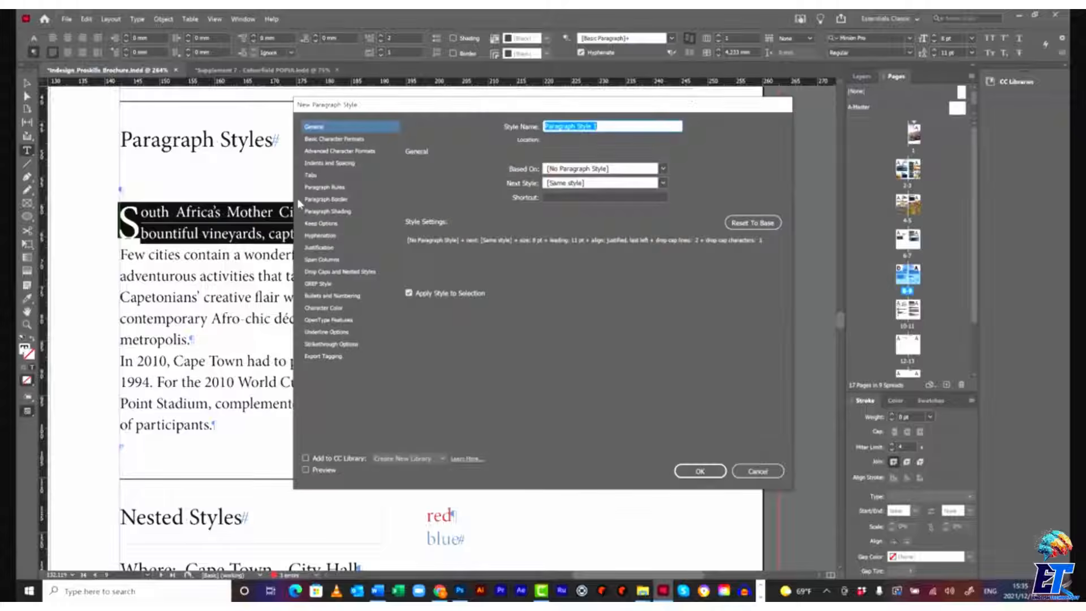
pyautogui.write('Dystyl')
pyautogui.write('e')
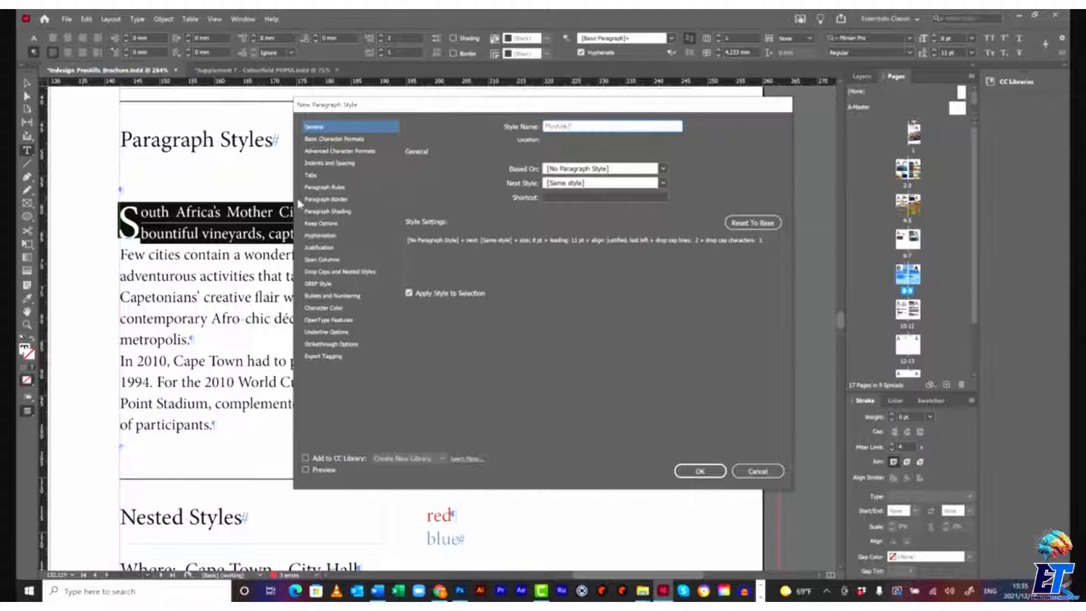
pyautogui.write('2')
pyautogui.click(664, 183)
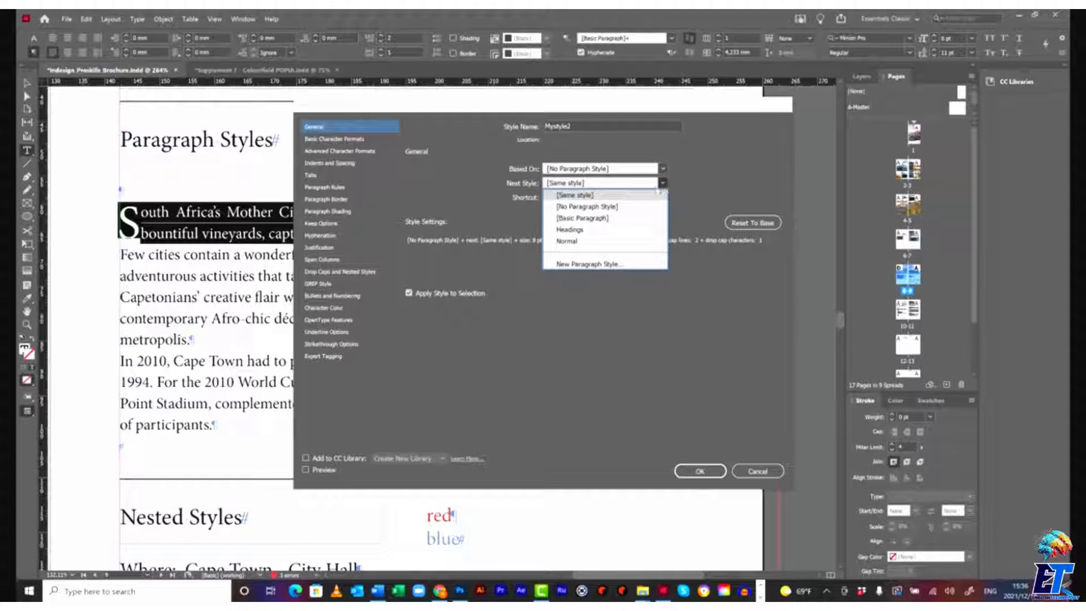
pyautogui.click(686, 170)
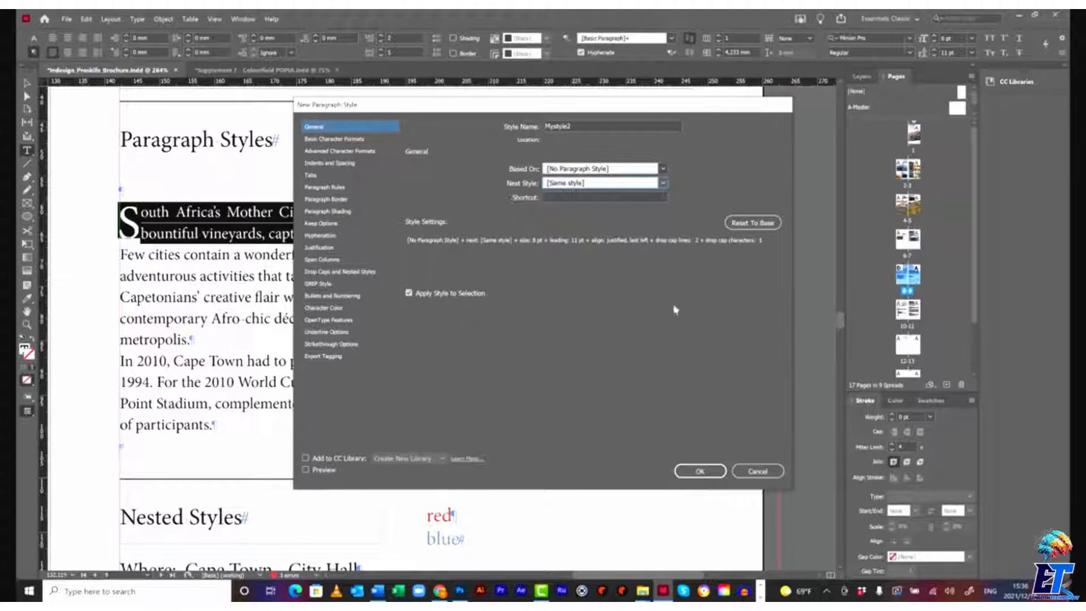
pyautogui.click(699, 471)
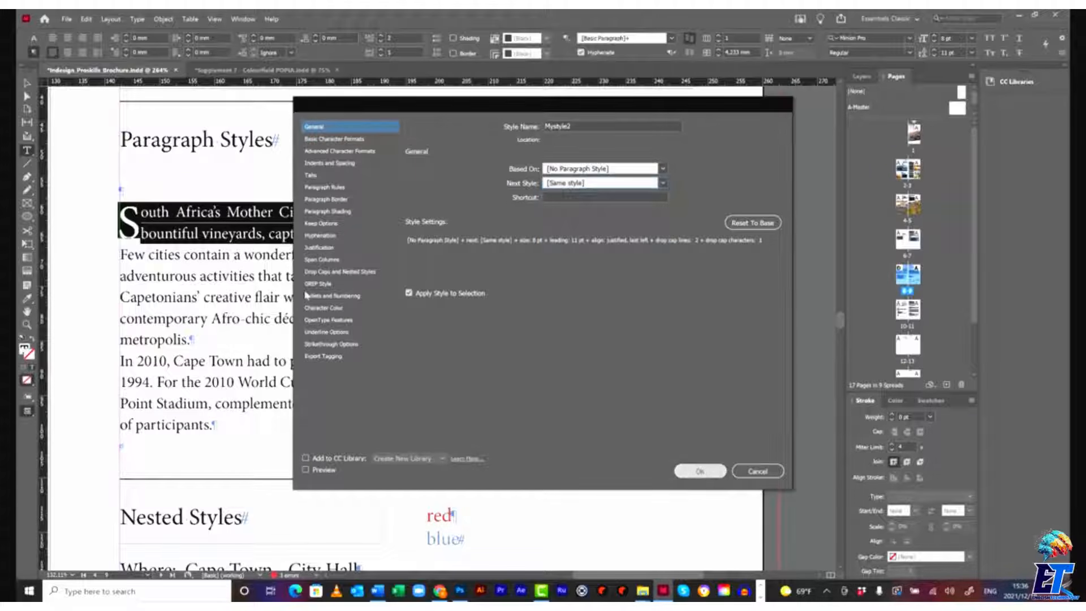
# Step: Apply the Mystyle2 paragraph style to the "Few cities" and "In 2010" paragraphs and move the paragraph styles list clear of the text
pyautogui.moveTo(234, 419); pyautogui.dragTo(120, 255)
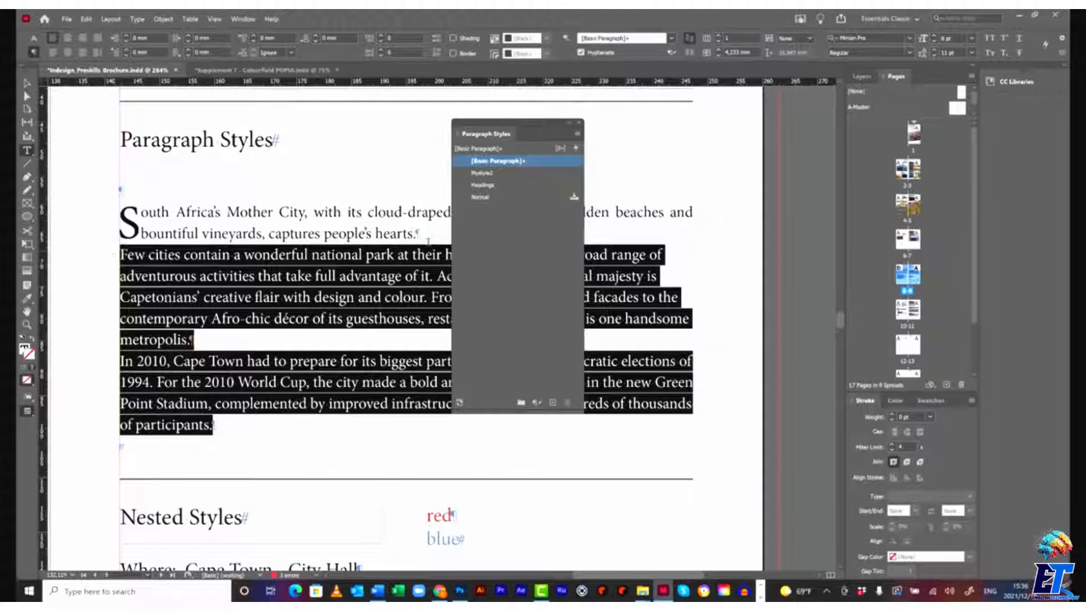
pyautogui.click(484, 172)
pyautogui.click(341, 277)
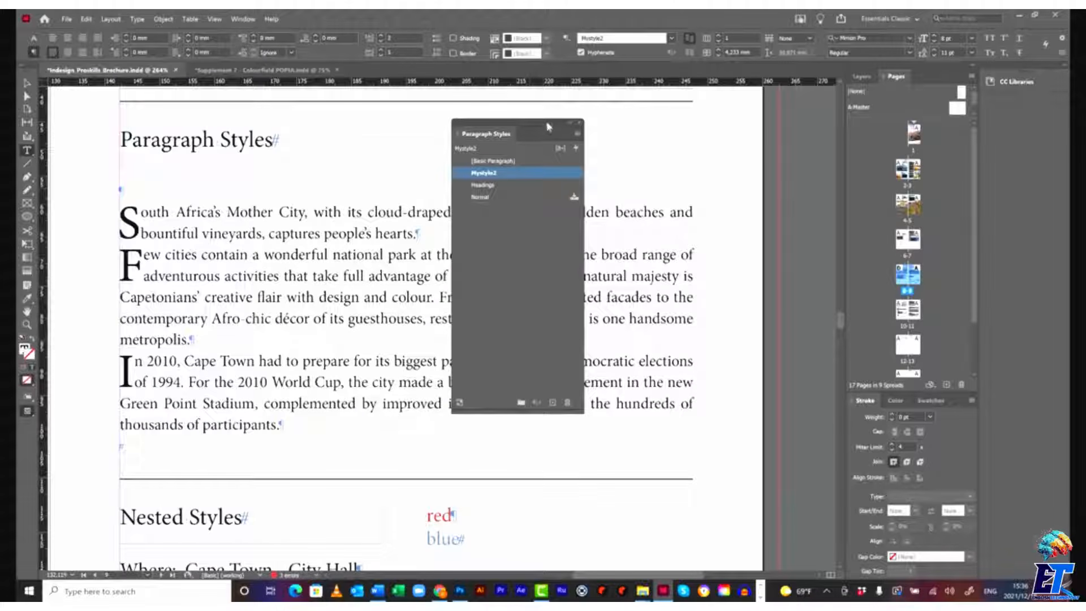
pyautogui.moveTo(549, 127); pyautogui.dragTo(740, 125)
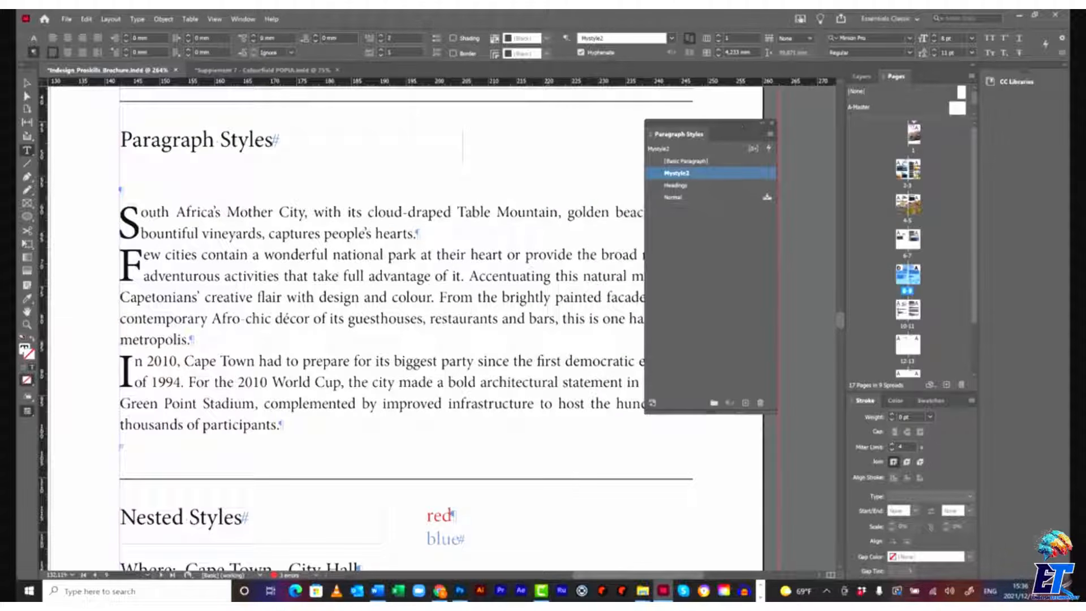
# Step: Examine the label and detail parts of the event lines under Nested Styles, before and after each colon
pyautogui.scroll(-3, 336, 292)
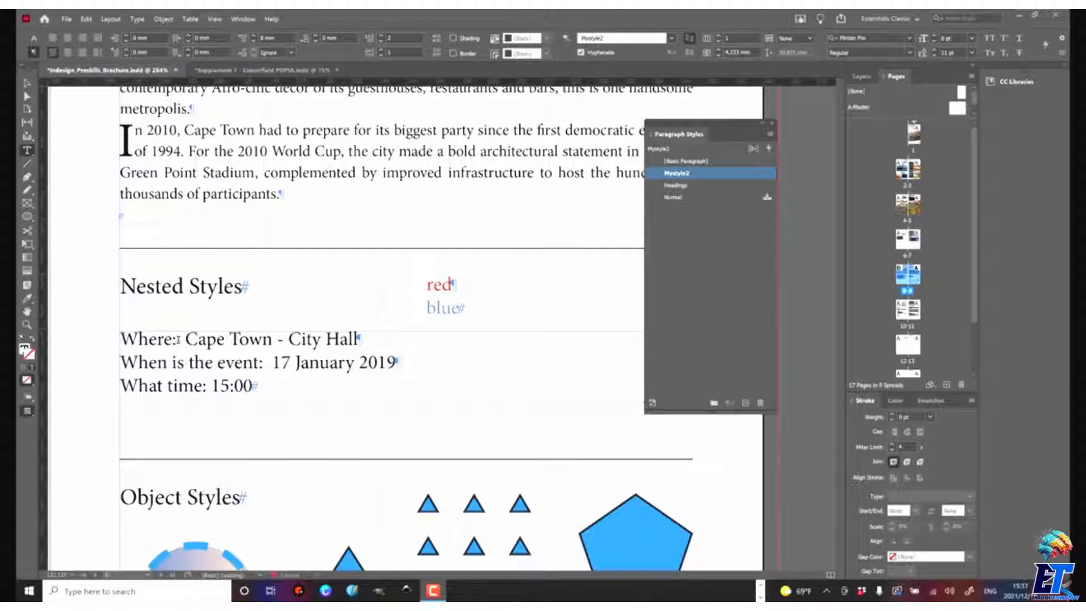
pyautogui.moveTo(121, 339); pyautogui.dragTo(171, 339)
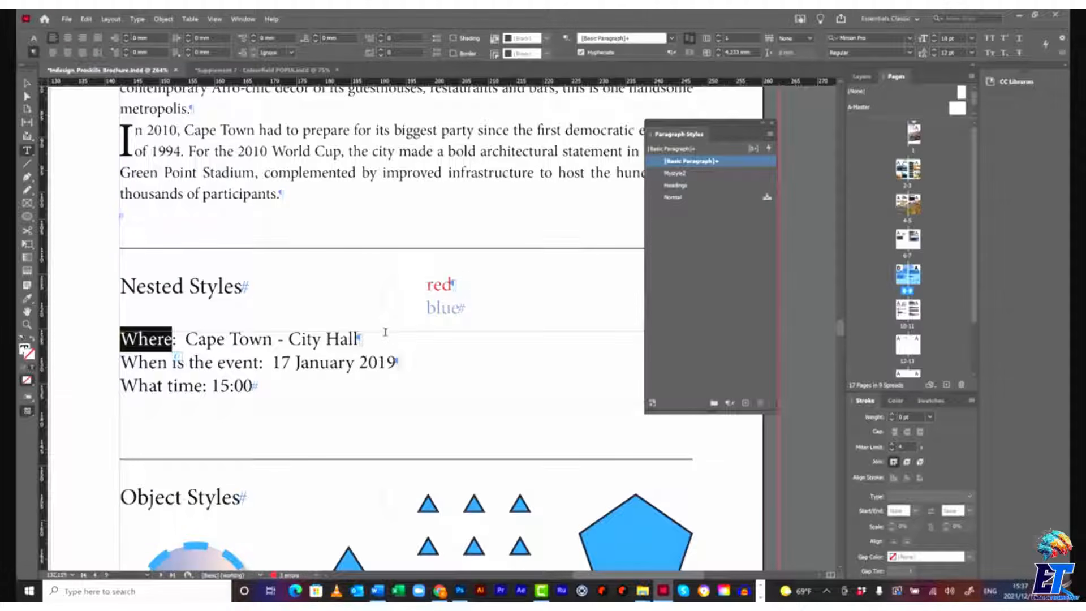
pyautogui.moveTo(360, 339); pyautogui.dragTo(185, 339)
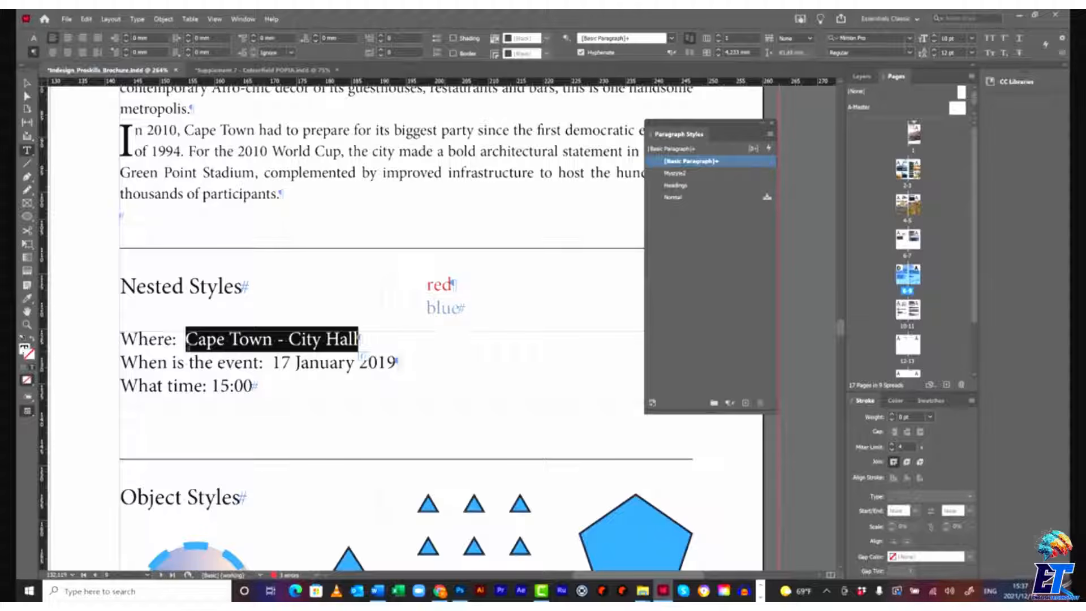
pyautogui.moveTo(122, 362); pyautogui.dragTo(258, 362)
pyautogui.moveTo(398, 363); pyautogui.dragTo(273, 362)
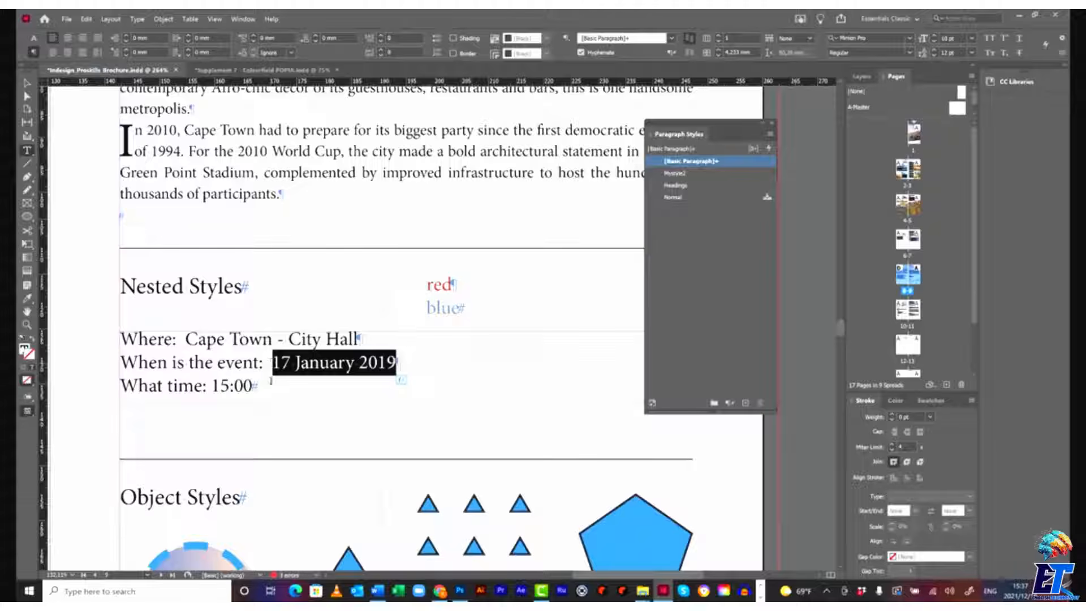
pyautogui.click(267, 385)
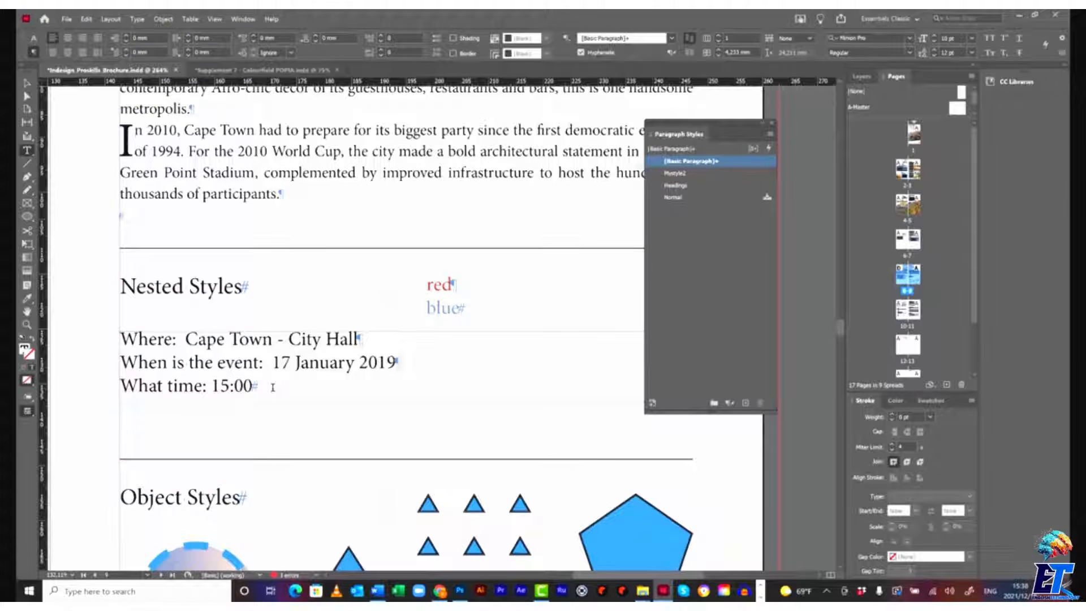
pyautogui.moveTo(120, 338); pyautogui.dragTo(177, 341)
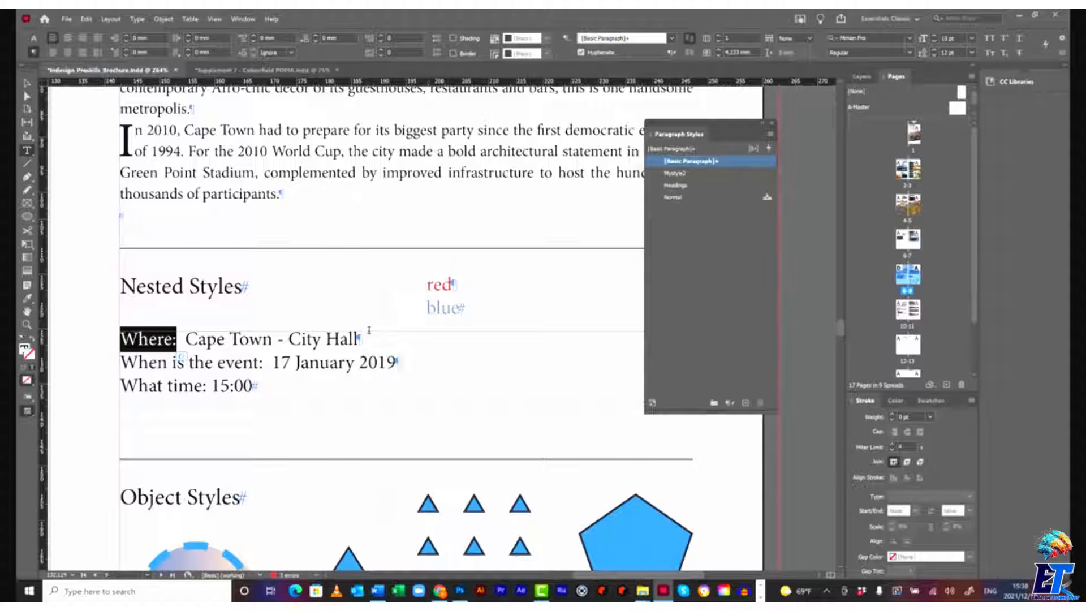
pyautogui.moveTo(361, 339); pyautogui.dragTo(181, 340)
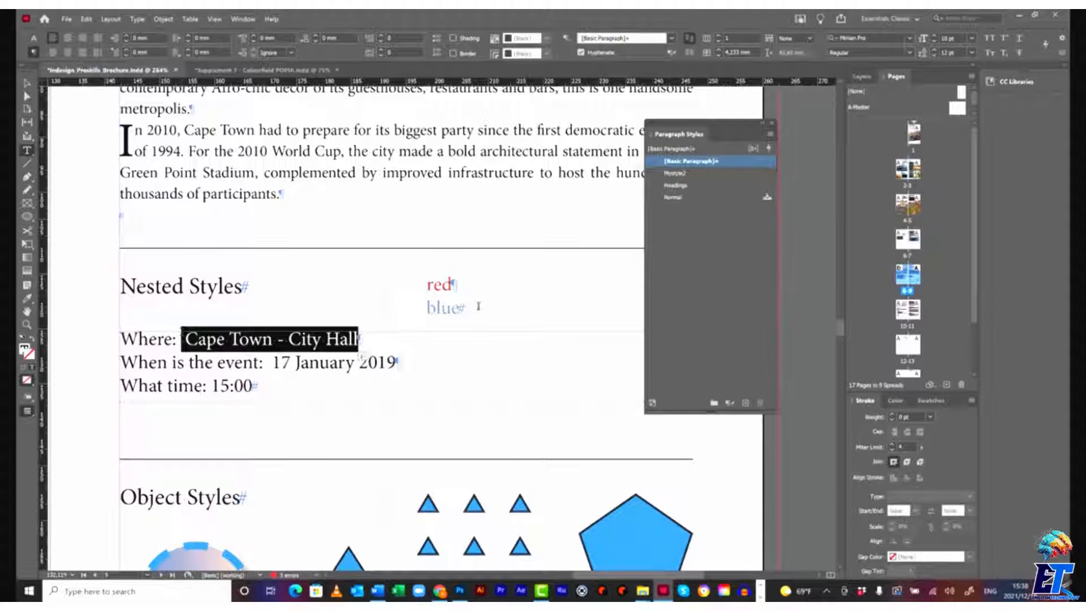
# Step: Create a character style named red from the sample word "red" beside the Nested Styles heading and apply it to that word
pyautogui.moveTo(465, 309); pyautogui.dragTo(426, 308)
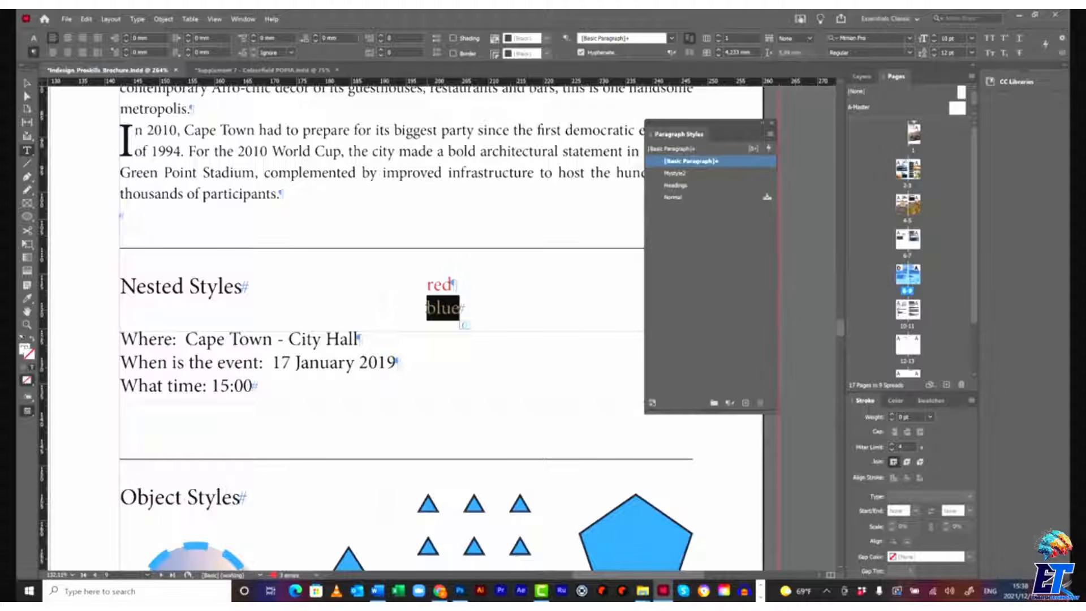
pyautogui.click(240, 20)
pyautogui.moveTo(303, 251)
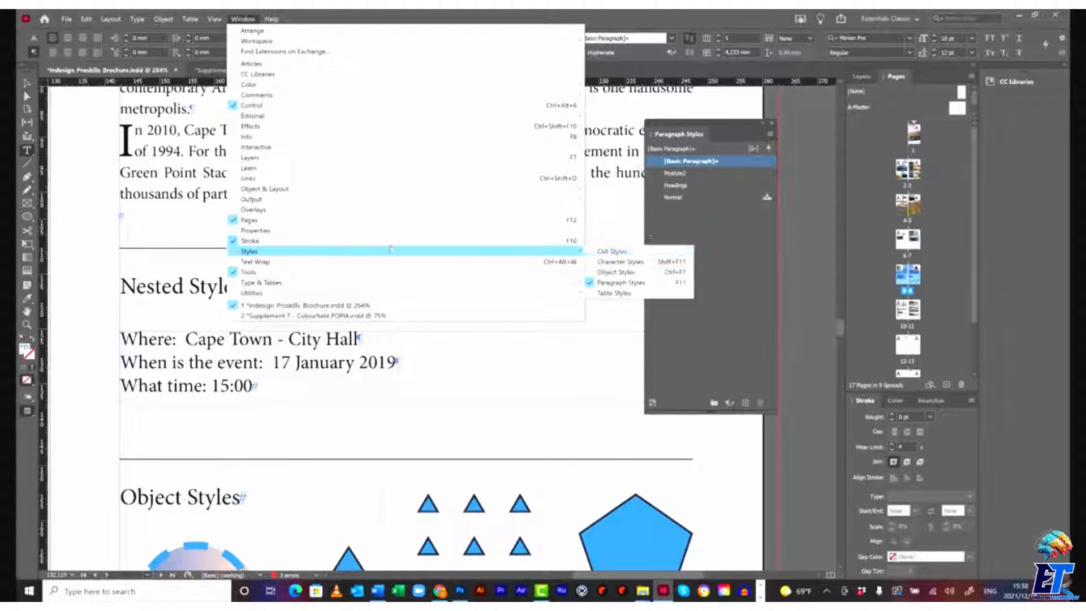
pyautogui.click(620, 262)
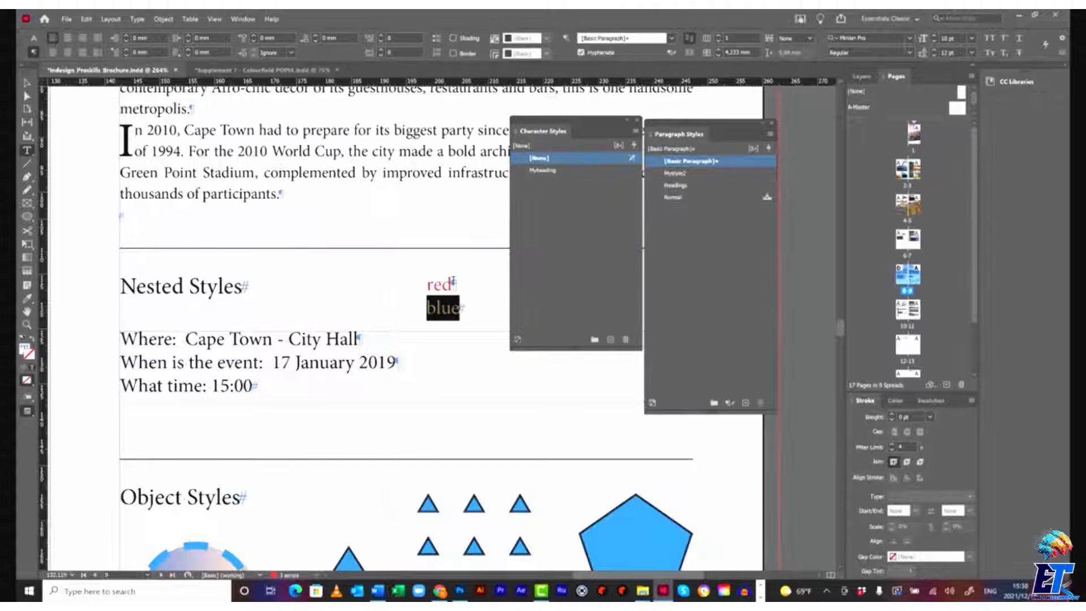
pyautogui.moveTo(464, 284); pyautogui.dragTo(419, 305)
pyautogui.moveTo(461, 283); pyautogui.dragTo(420, 285)
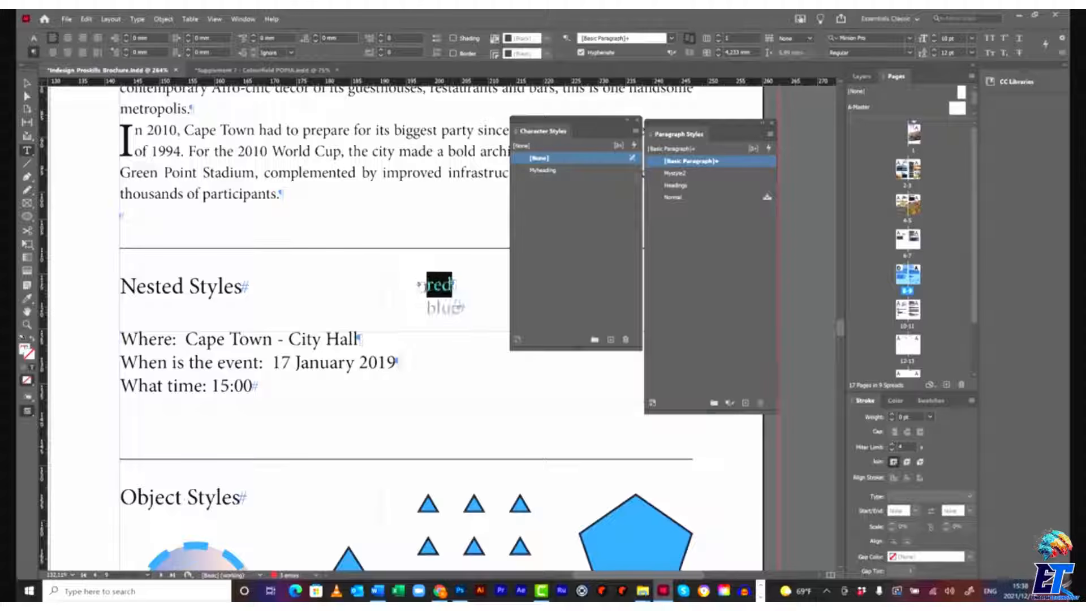
pyautogui.click(636, 132)
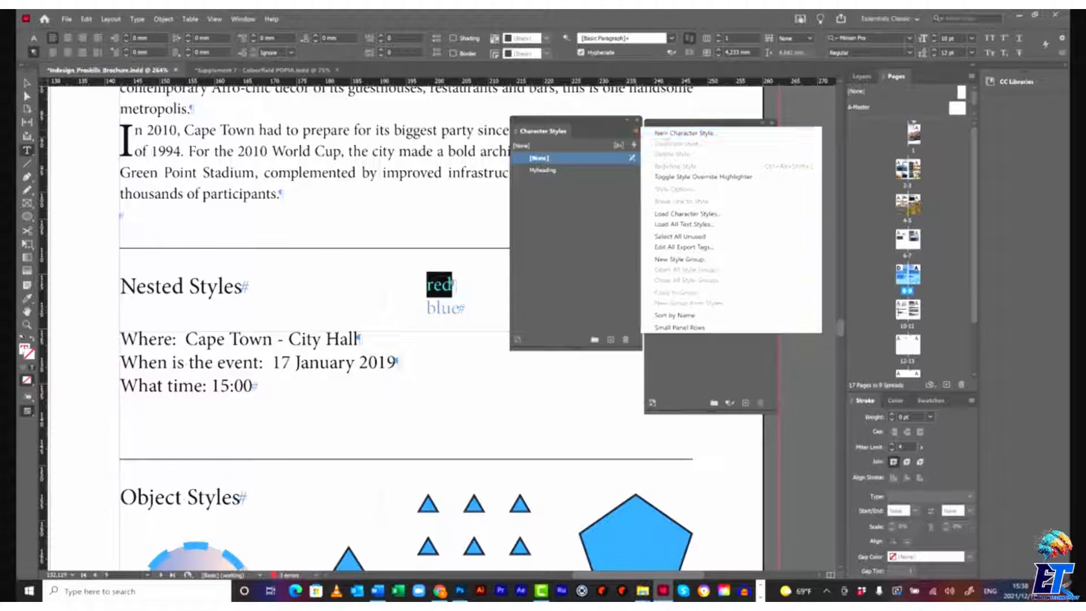
pyautogui.click(662, 134)
pyautogui.press('BackSpace')
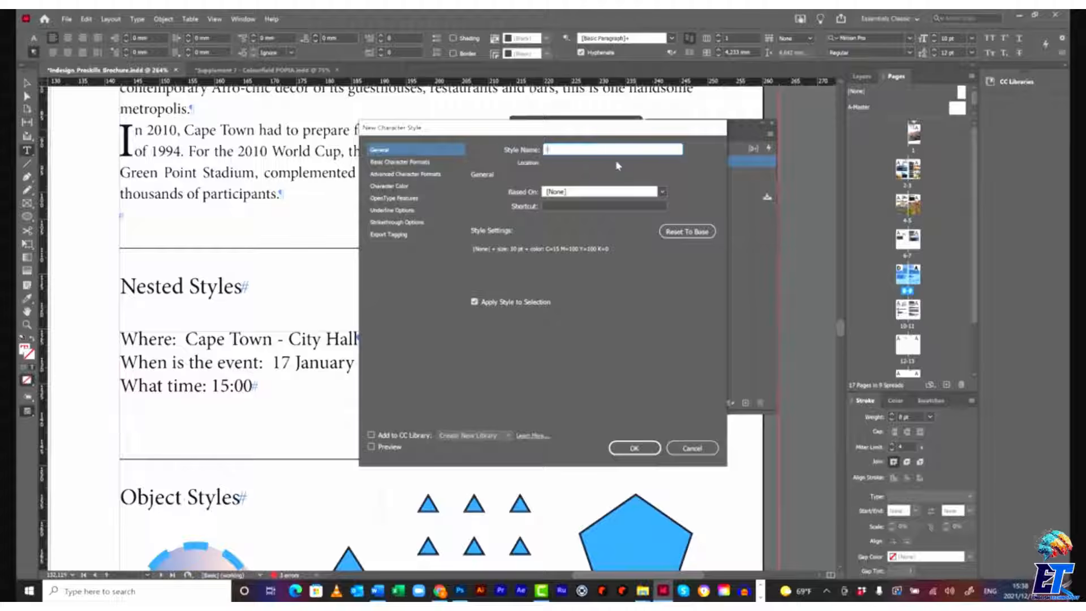
pyautogui.write('red')
pyautogui.click(634, 448)
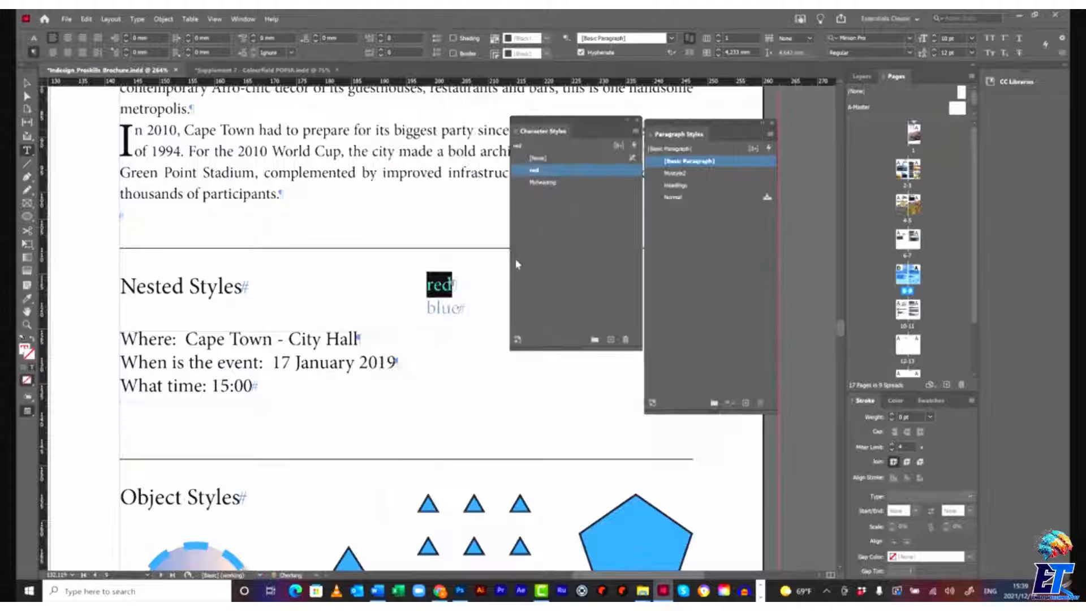
# Step: Create a character style named blue from the sample word "blue" and apply it to that word
pyautogui.moveTo(462, 306); pyautogui.dragTo(409, 306)
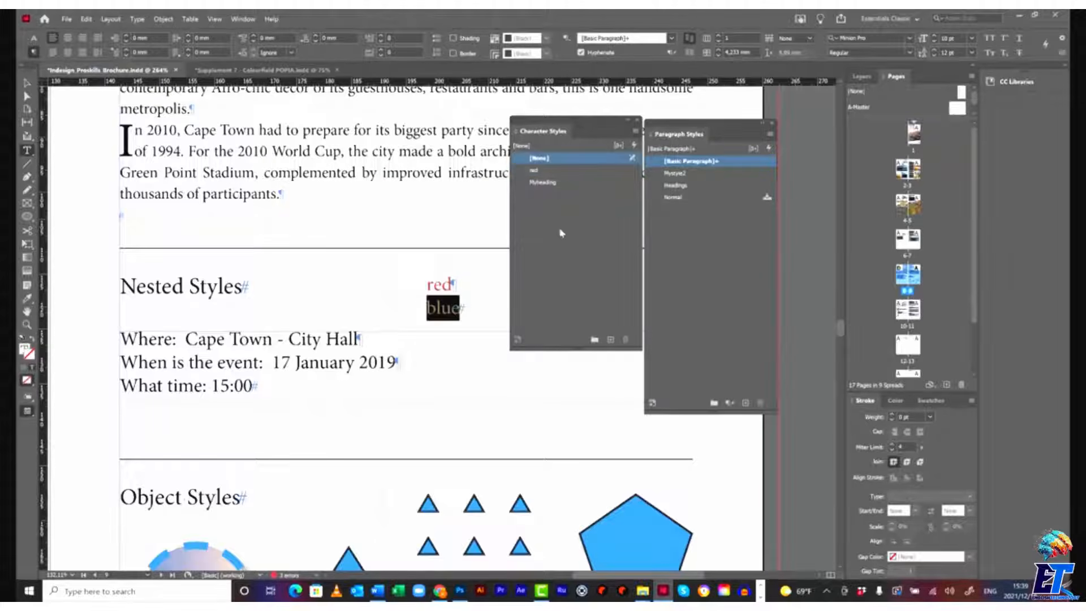
pyautogui.click(636, 131)
pyautogui.click(673, 136)
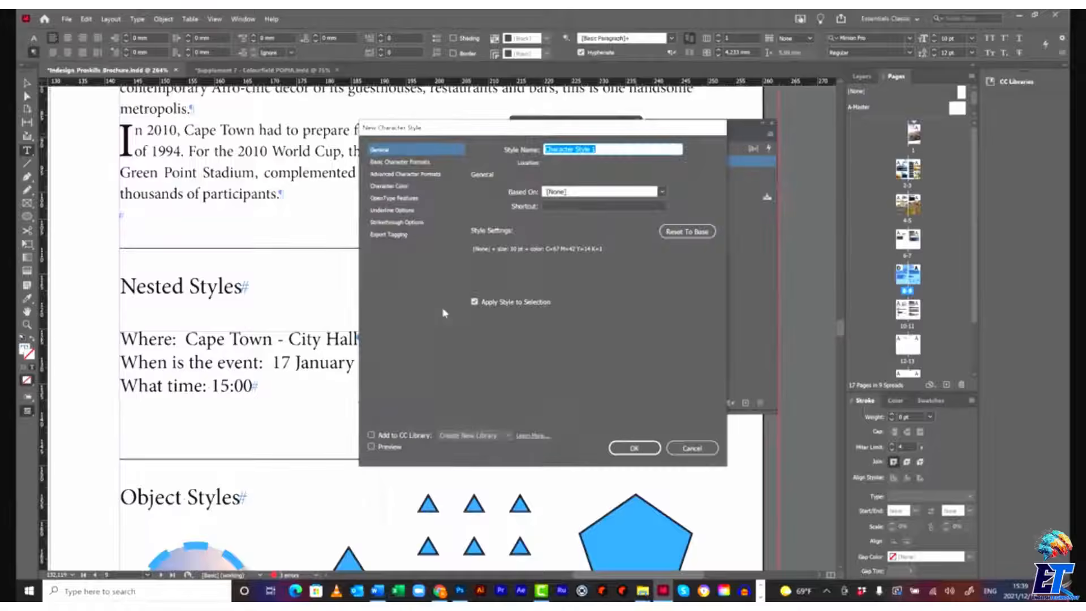
pyautogui.write('blue')
pyautogui.click(648, 450)
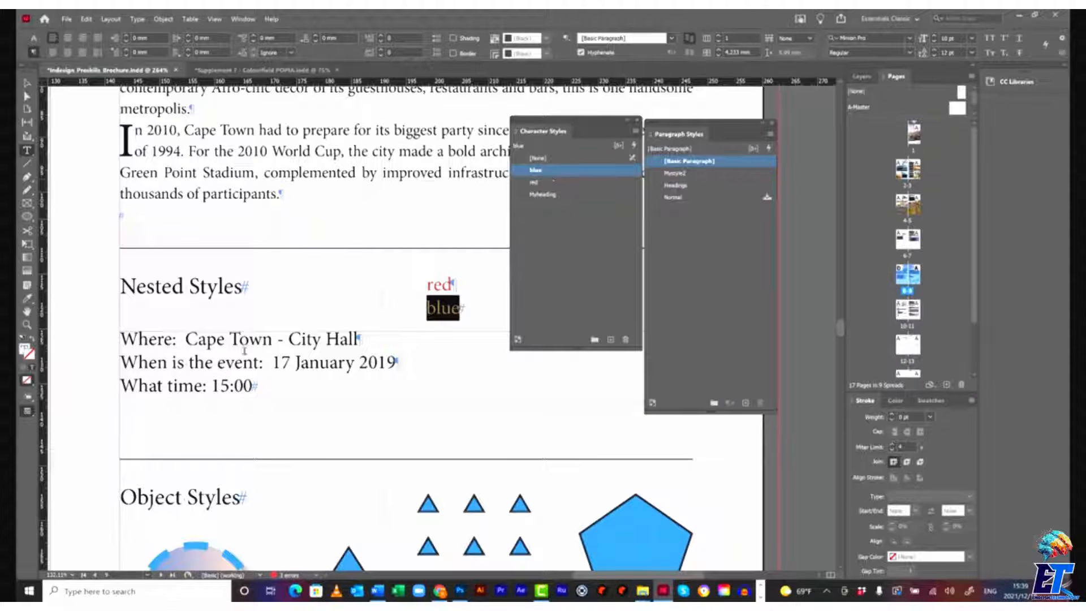
pyautogui.click(304, 385)
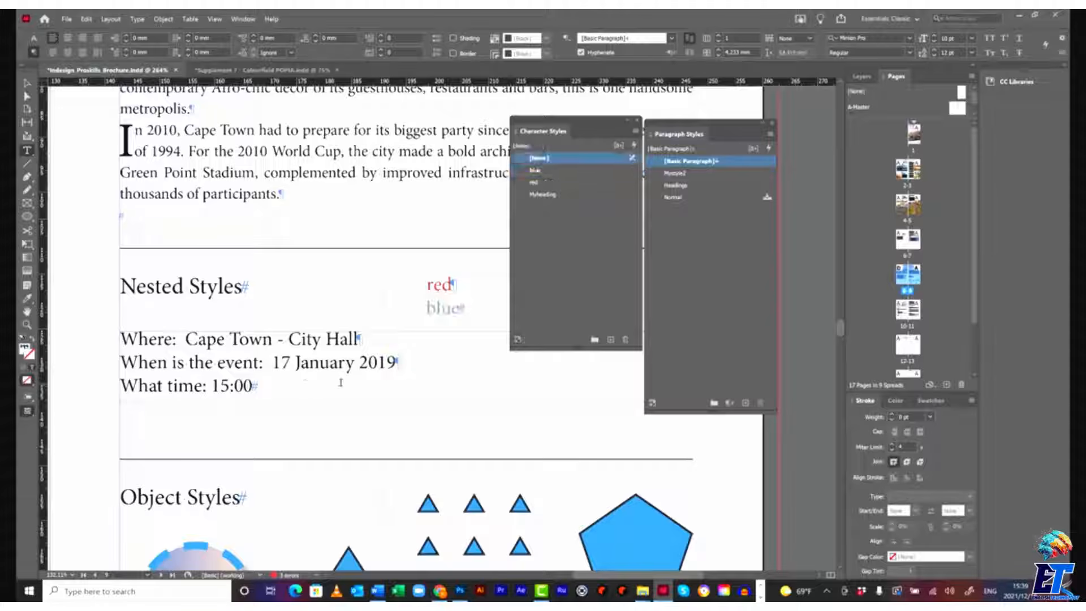
# Step: Select the three event lines under the Nested Styles heading and start a new paragraph style based on them
pyautogui.moveTo(314, 381); pyautogui.dragTo(119, 338)
pyautogui.click(301, 388)
pyautogui.moveTo(192, 370); pyautogui.dragTo(109, 336)
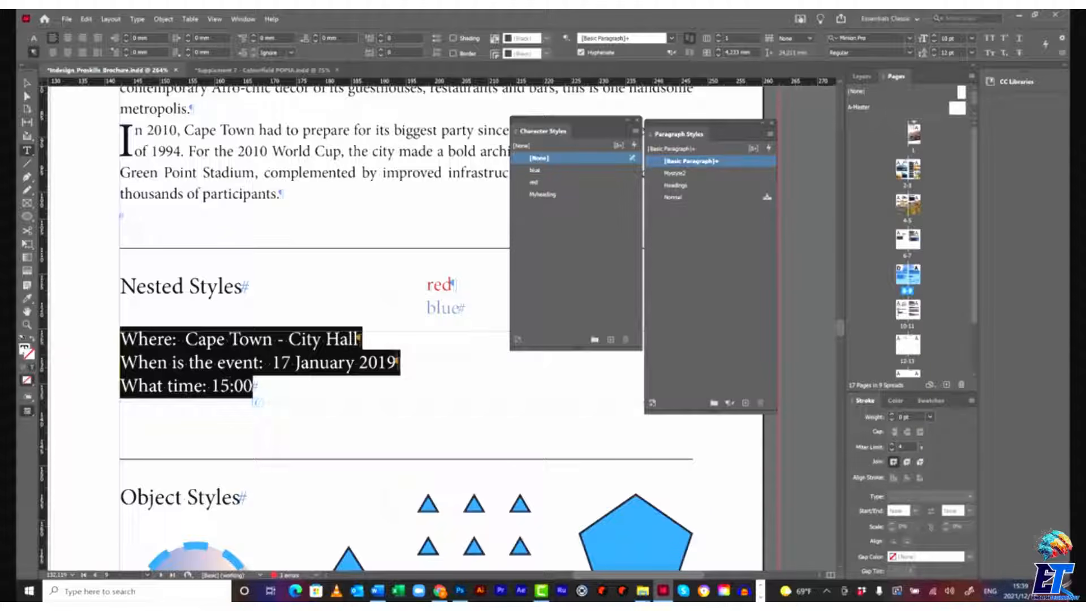
pyautogui.click(400, 361)
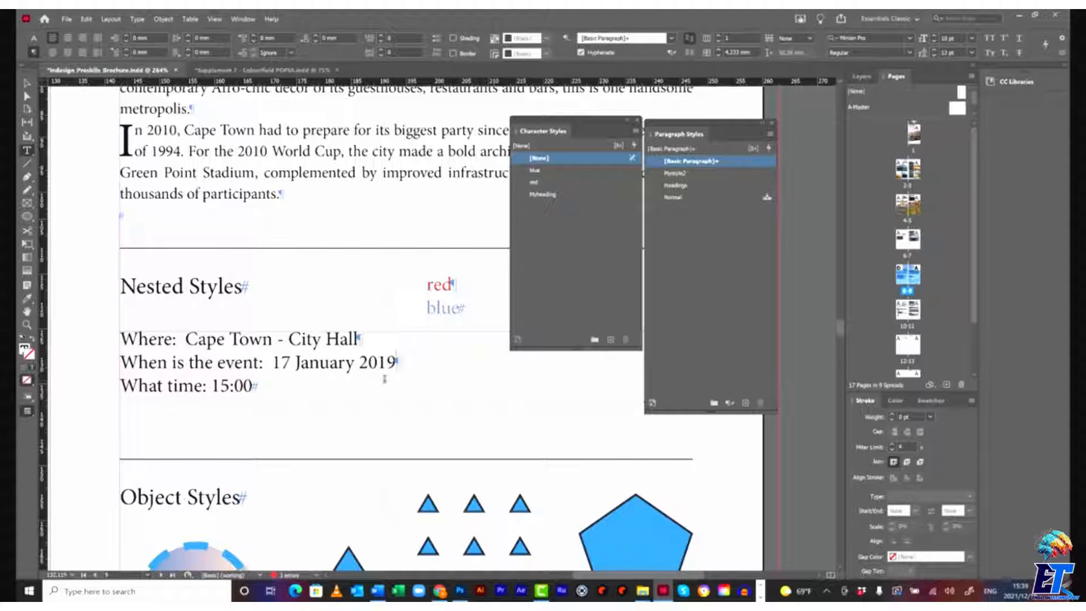
pyautogui.moveTo(256, 388); pyautogui.dragTo(119, 338)
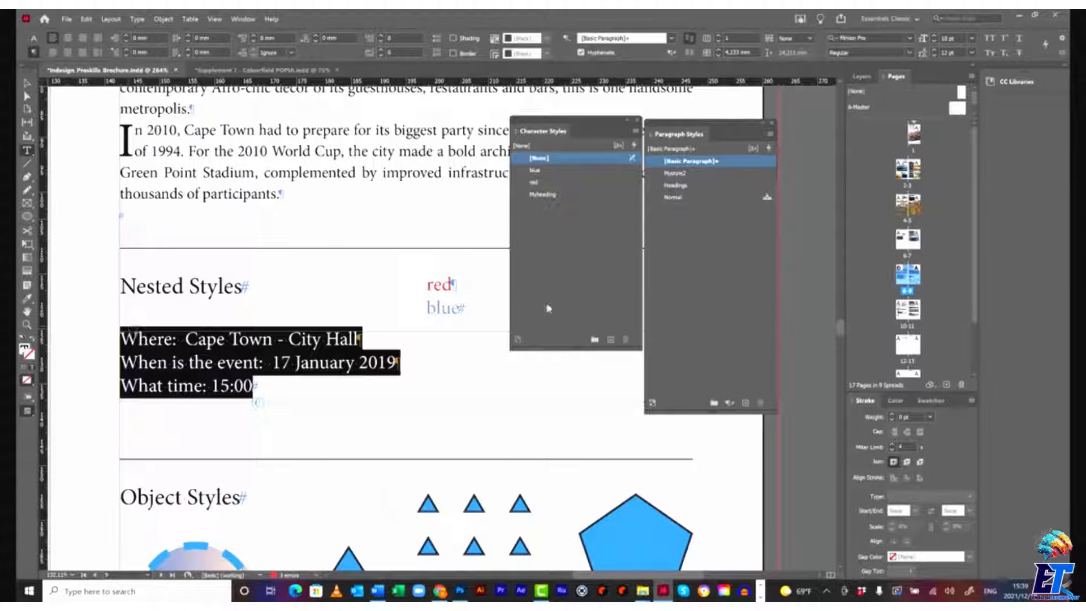
pyautogui.click(770, 136)
pyautogui.click(800, 138)
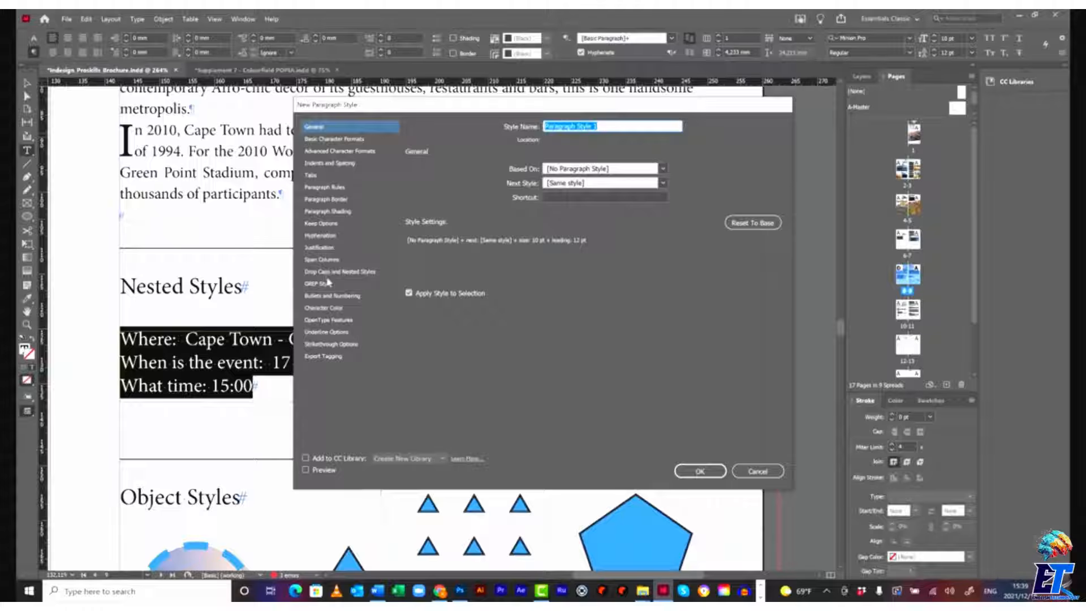
# Step: Look through the new paragraph style's option categories, from Tabs and Paragraph Border to OpenType Features and Underline Options
pyautogui.click(319, 176)
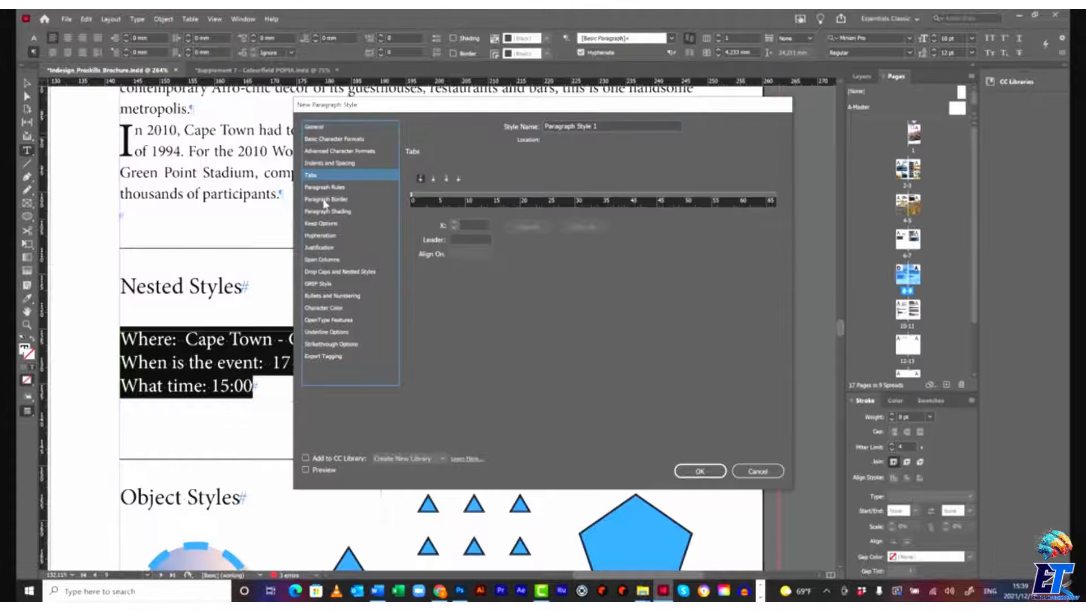
pyautogui.click(325, 200)
pyautogui.click(325, 234)
pyautogui.click(323, 260)
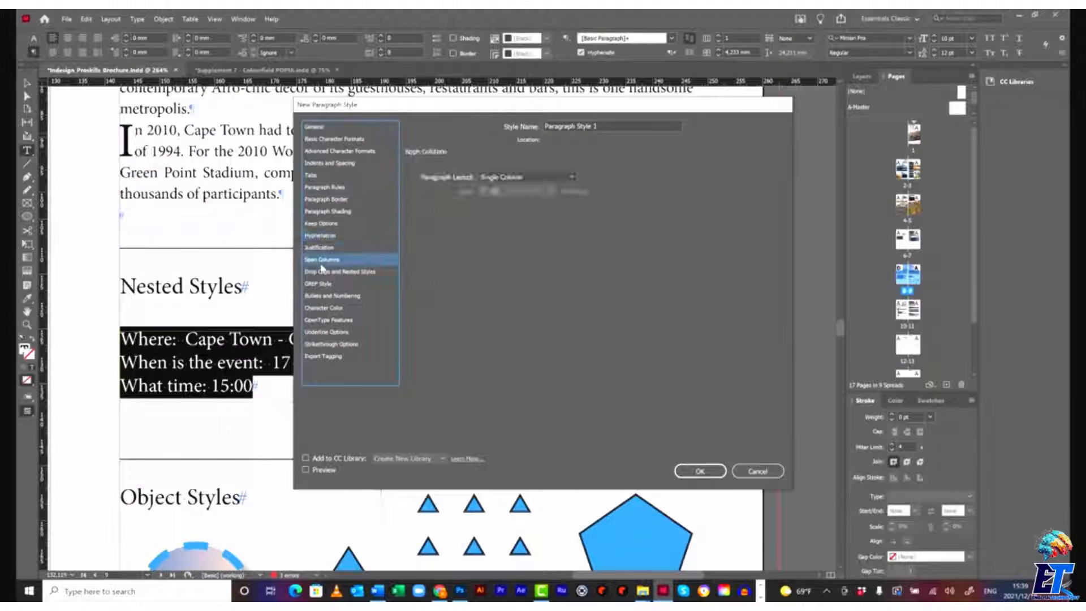
pyautogui.click(327, 284)
pyautogui.click(331, 297)
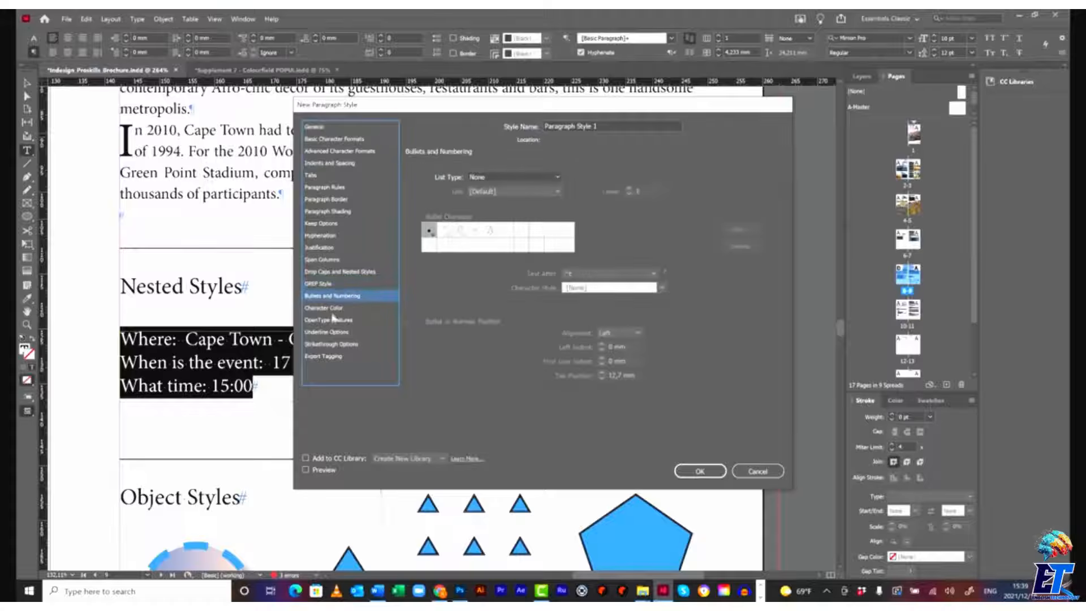
pyautogui.click(334, 320)
pyautogui.click(336, 332)
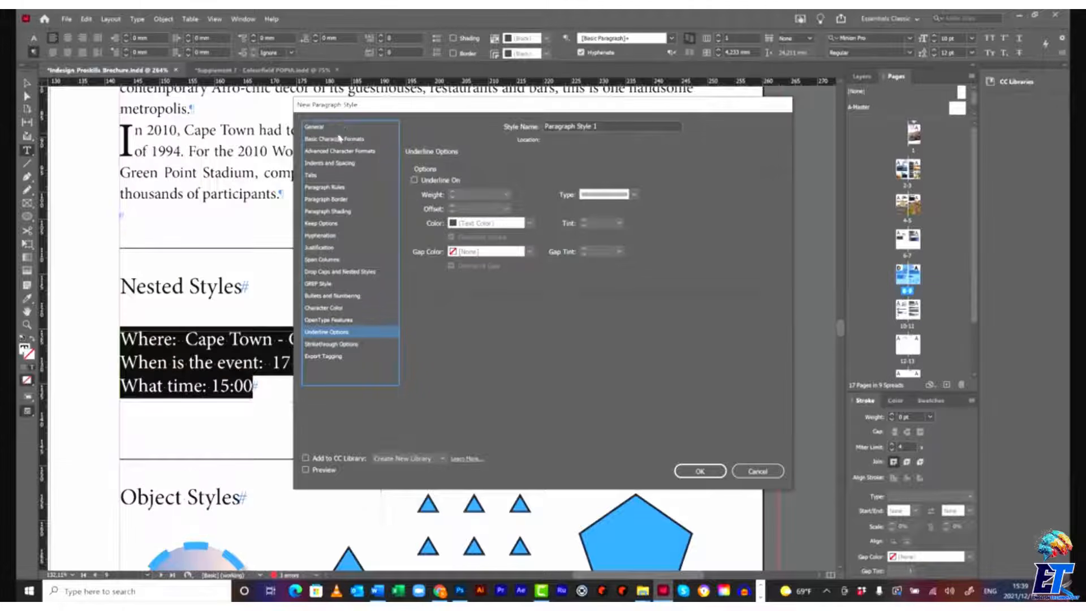
# Step: Name the new paragraph style "Nested style" and show its Drop Caps and Nested Styles settings
pyautogui.click(367, 273)
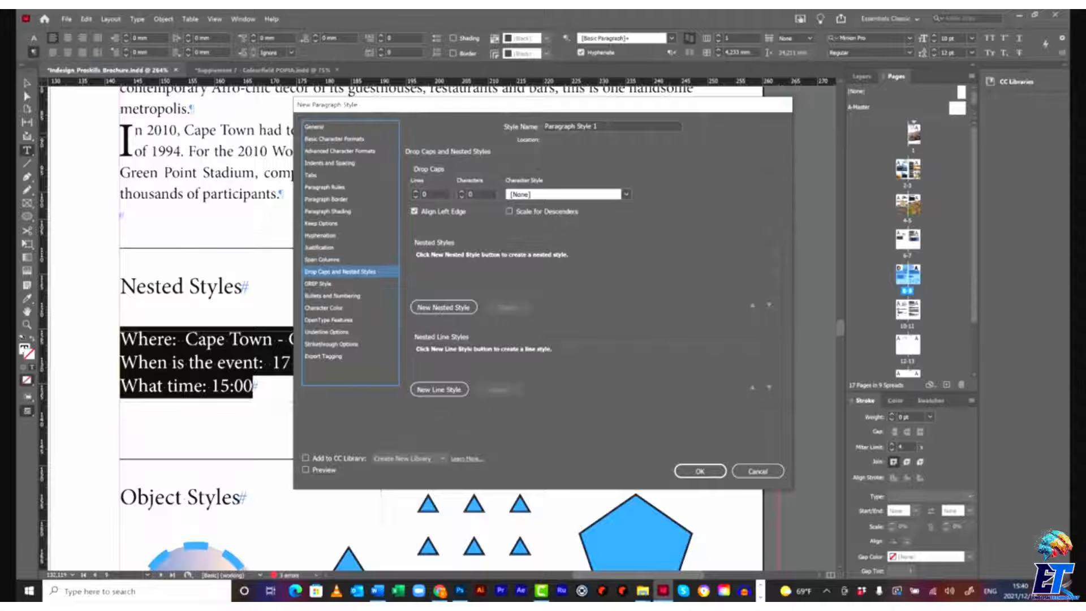
pyautogui.click(521, 129)
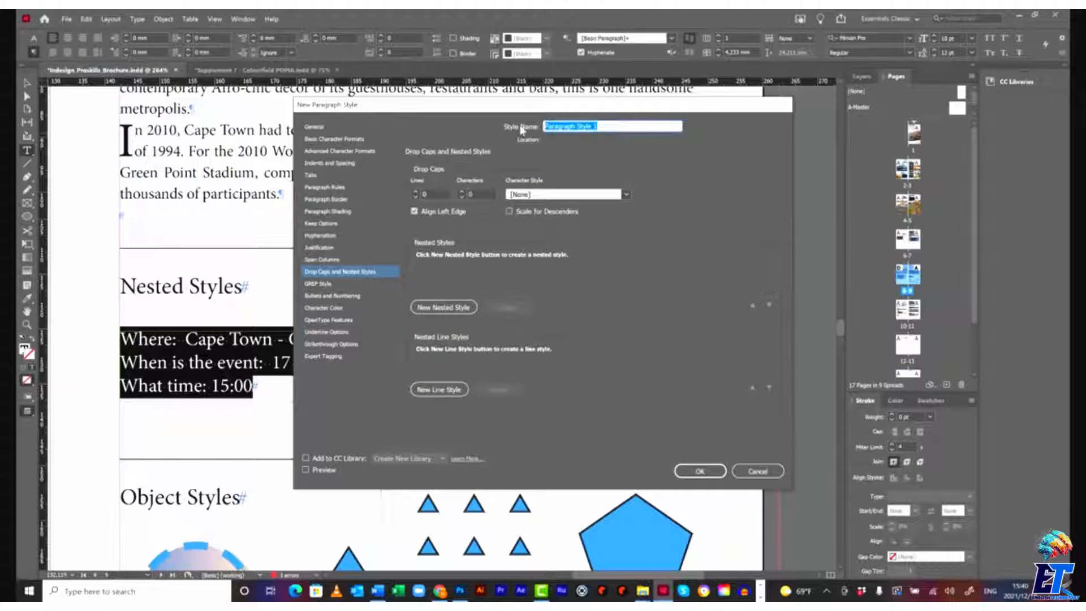
pyautogui.write('Nest')
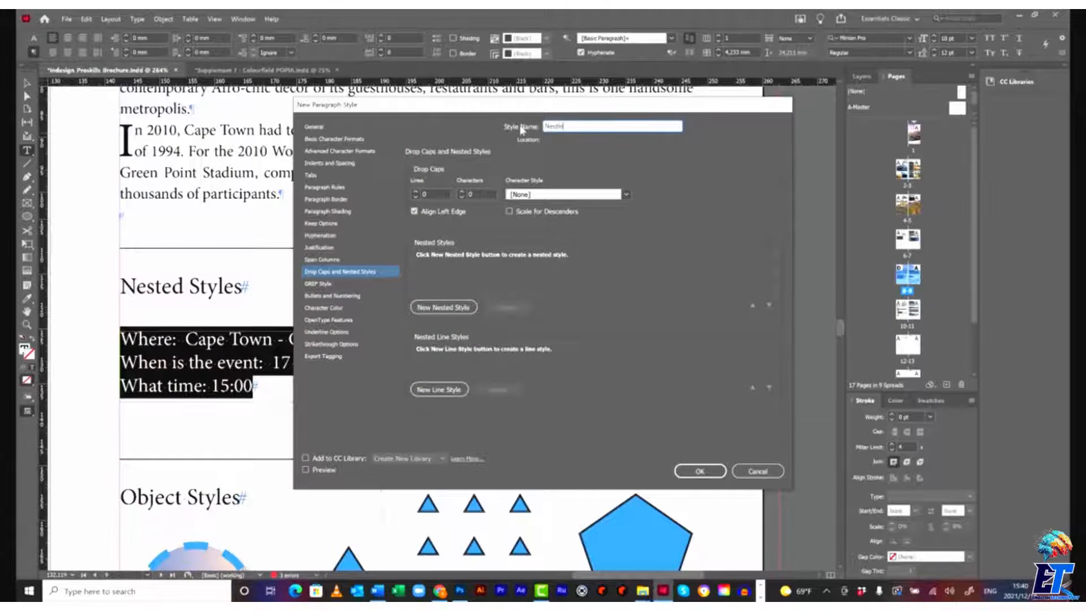
pyautogui.press('BackSpace')
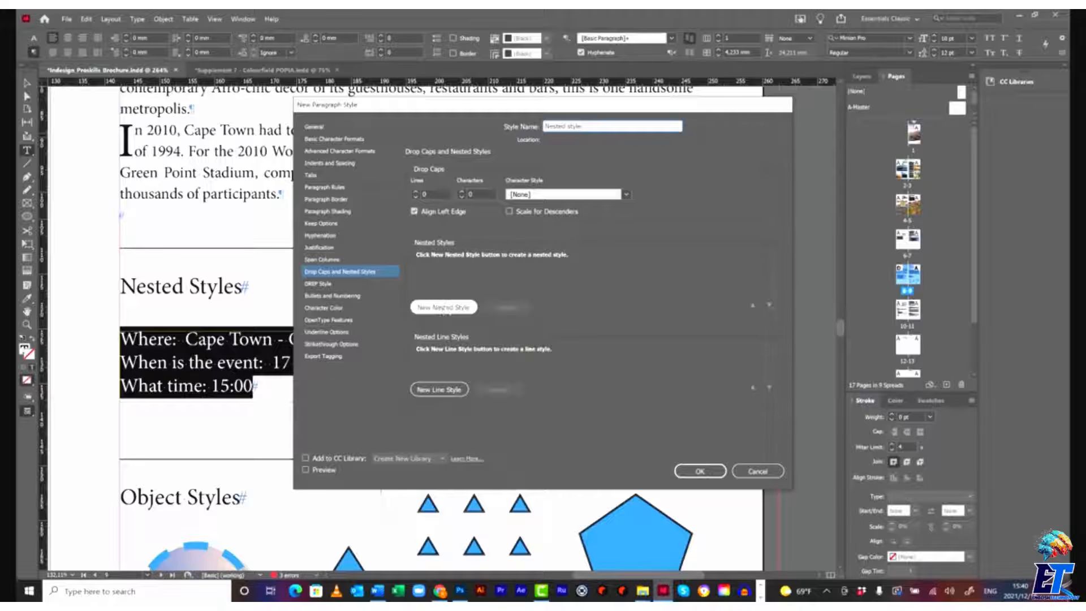
# Step: Add a nested style that applies the red character style through 1 colon
pyautogui.click(444, 308)
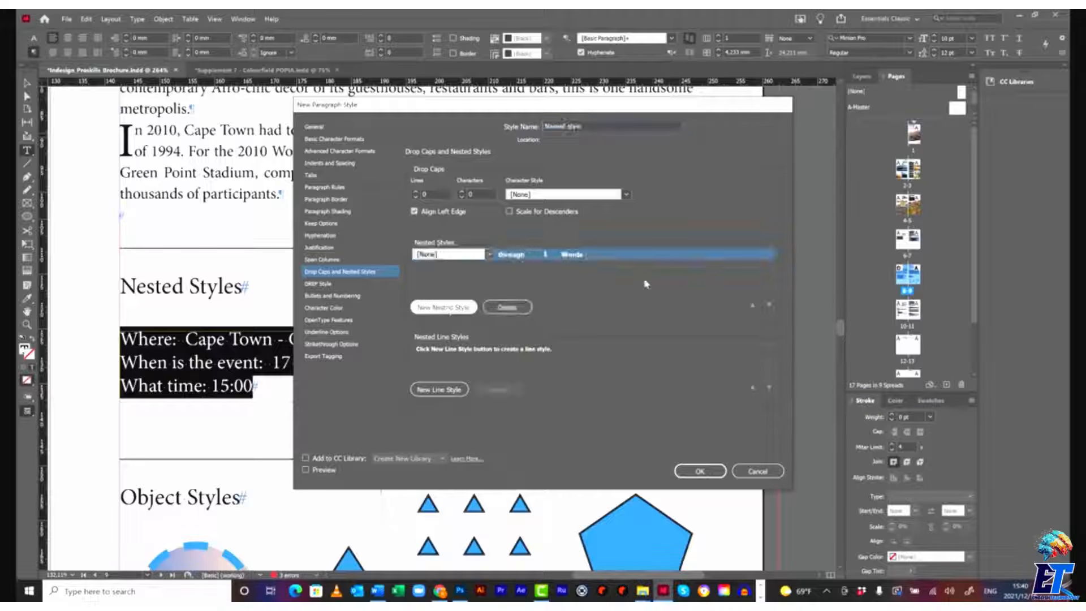
pyautogui.click(490, 255)
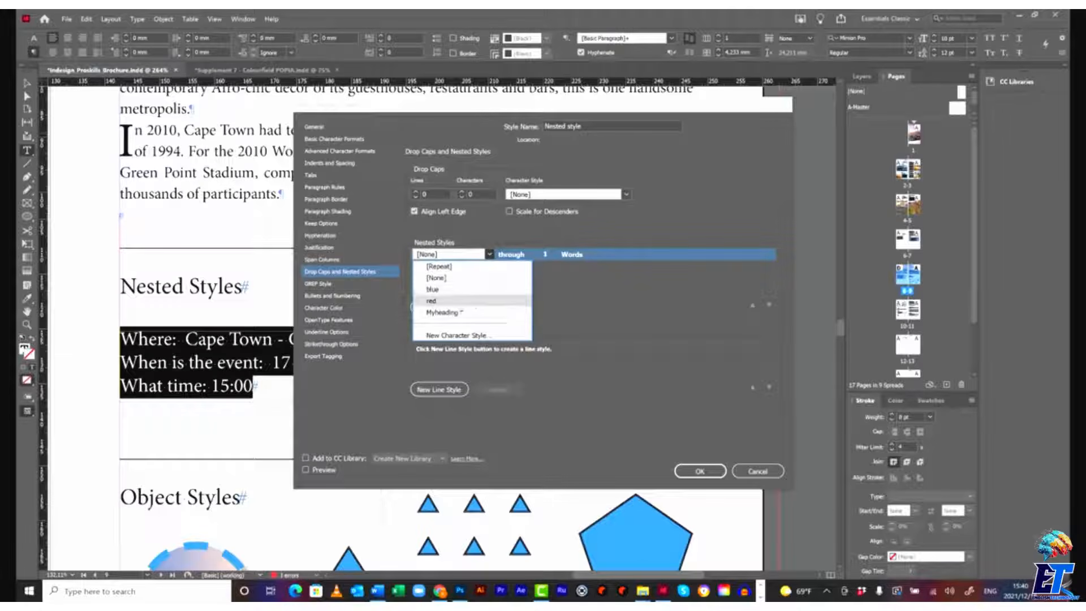
pyautogui.moveTo(513, 108)
pyautogui.mouseDown()
pyautogui.moveTo(537, 373)
pyautogui.moveTo(498, 454)
pyautogui.moveTo(532, 463)
pyautogui.moveTo(501, 90)
pyautogui.mouseUp()
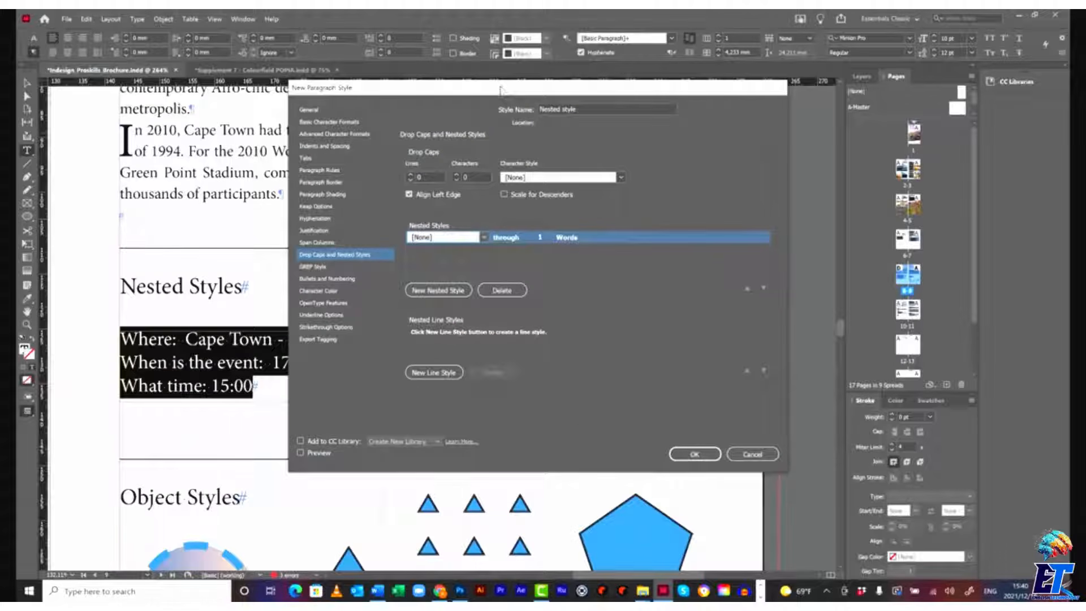
pyautogui.click(484, 237)
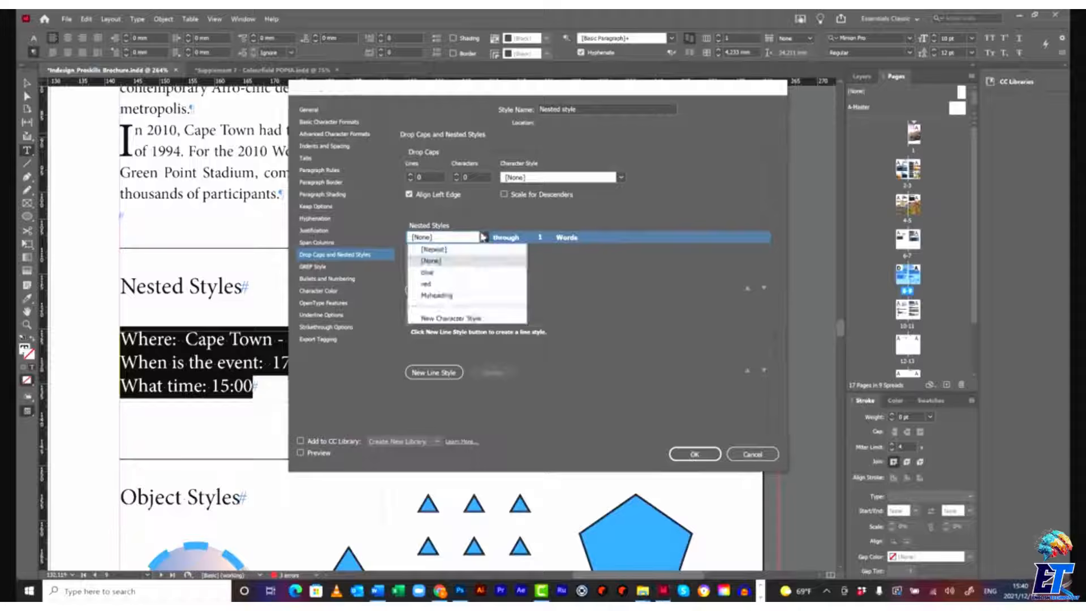
pyautogui.click(446, 284)
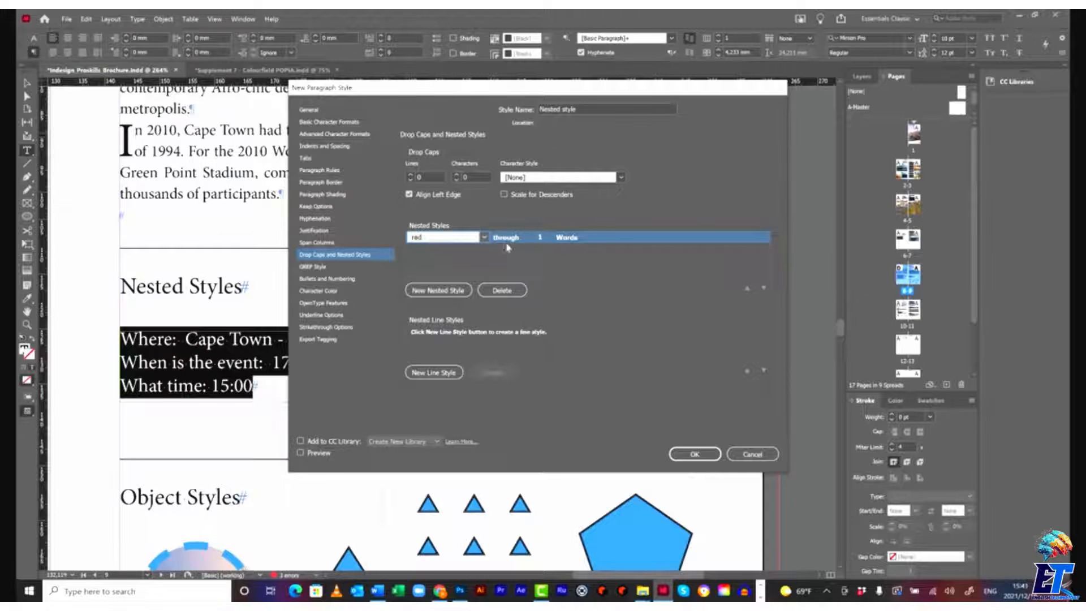
pyautogui.click(557, 238)
pyautogui.click(608, 237)
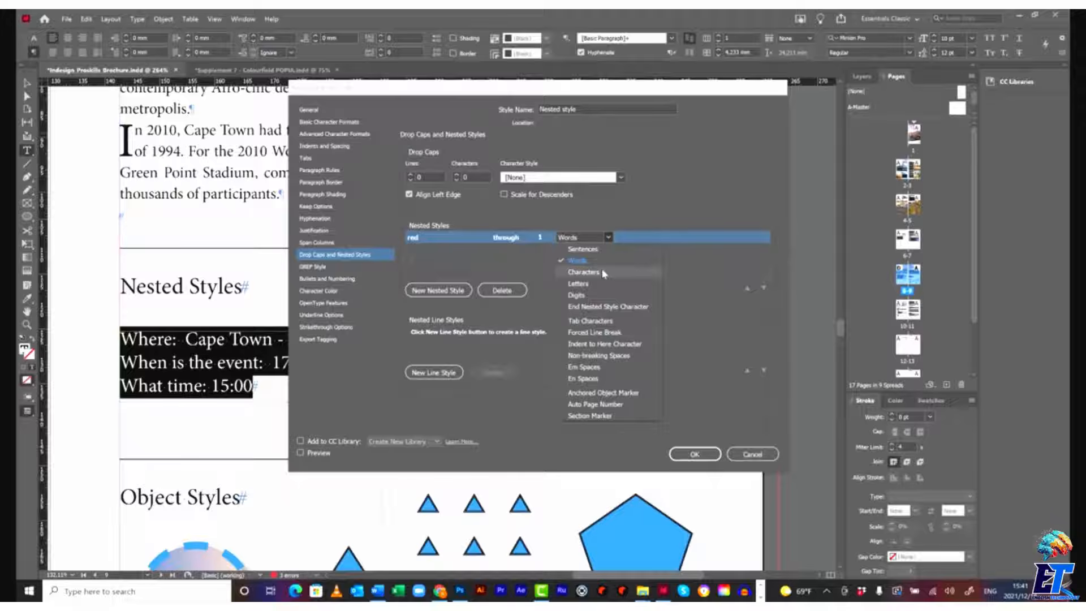
pyautogui.click(587, 237)
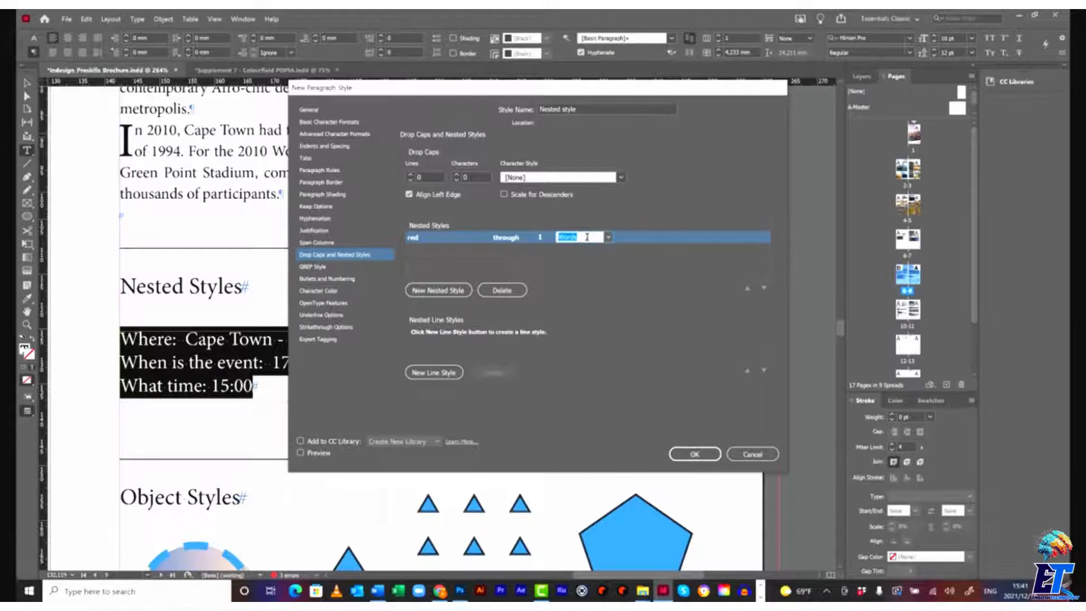
pyautogui.press('BackSpace')
# Step: Add a second nested style that applies blue through 1 Sentences, and create the paragraph style on the selected event lines
pyautogui.click(438, 290)
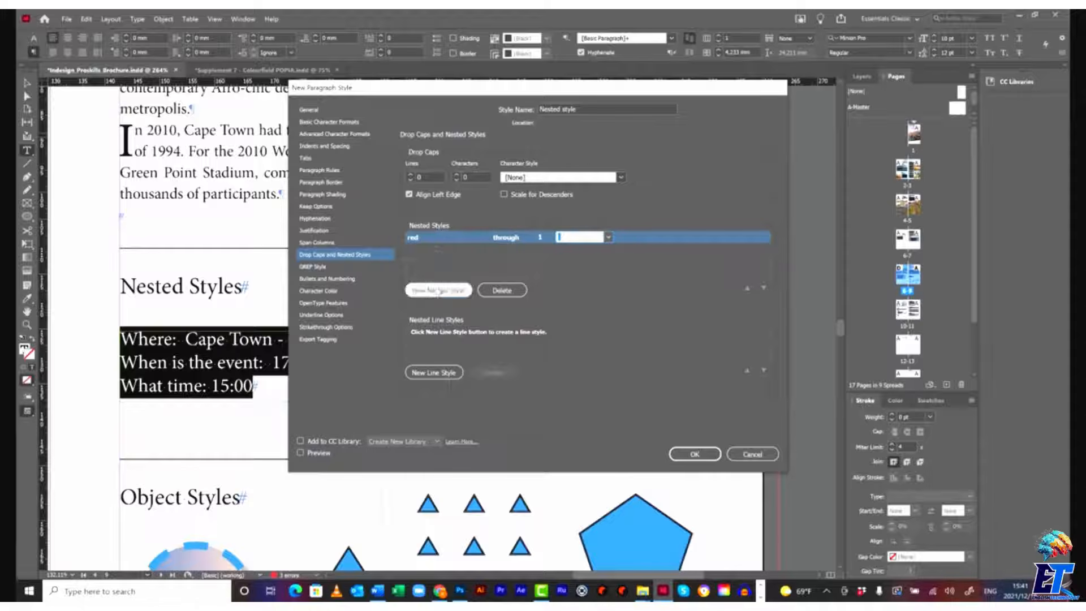
pyautogui.click(484, 249)
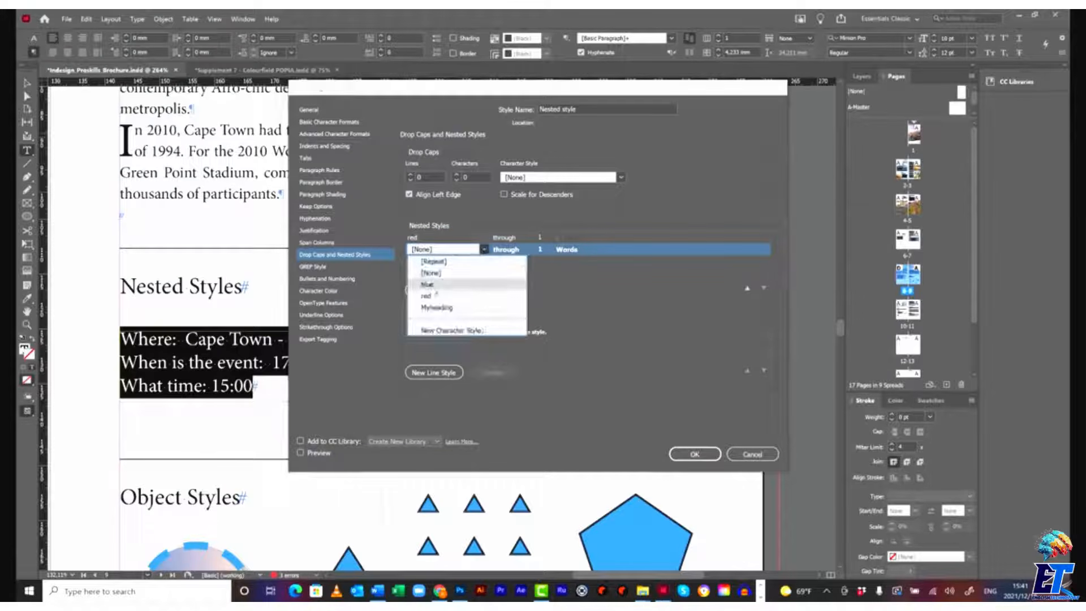
pyautogui.click(428, 283)
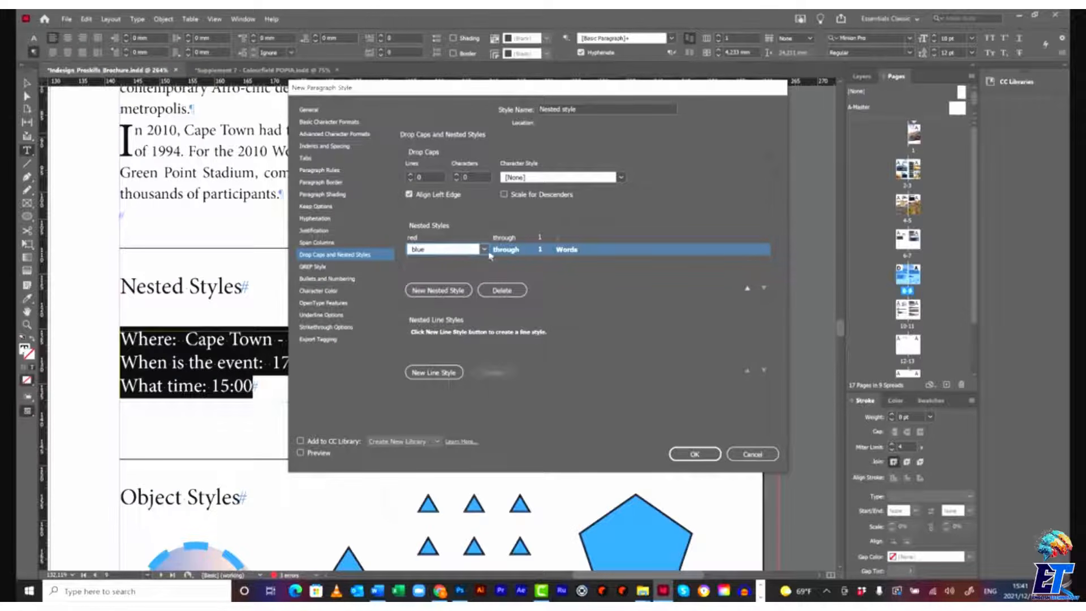
pyautogui.click(566, 249)
pyautogui.click(608, 251)
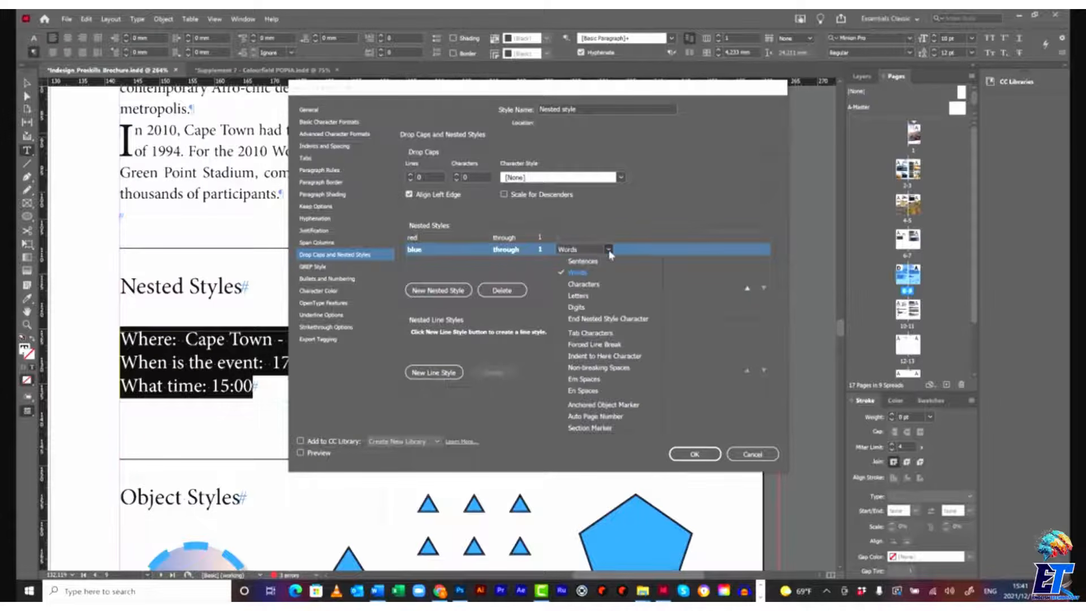
pyautogui.click(582, 262)
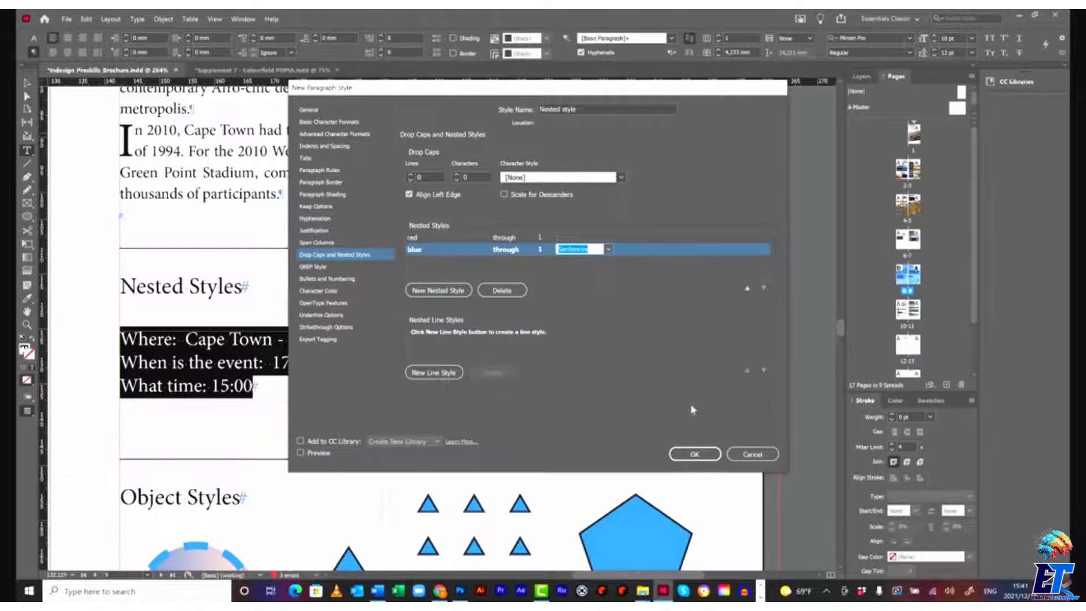
pyautogui.click(694, 454)
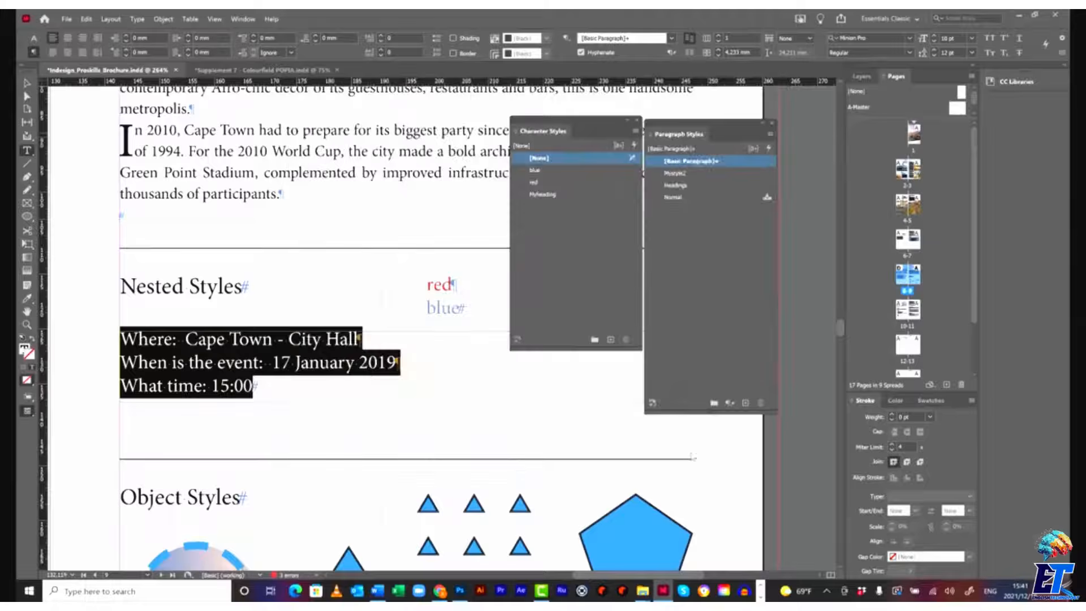
pyautogui.click(278, 389)
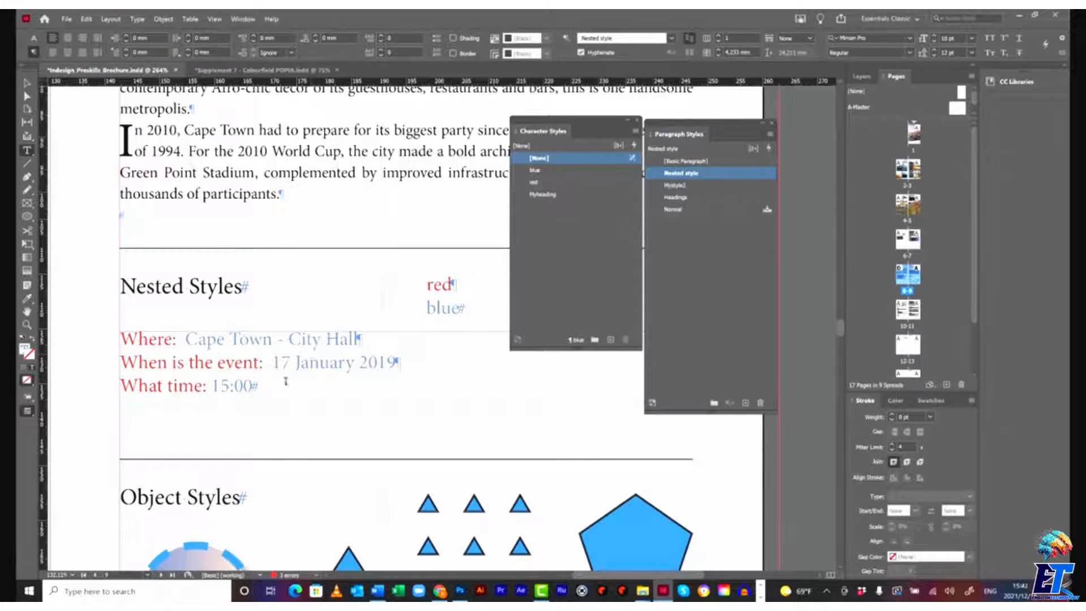
pyautogui.moveTo(260, 385); pyautogui.dragTo(87, 319)
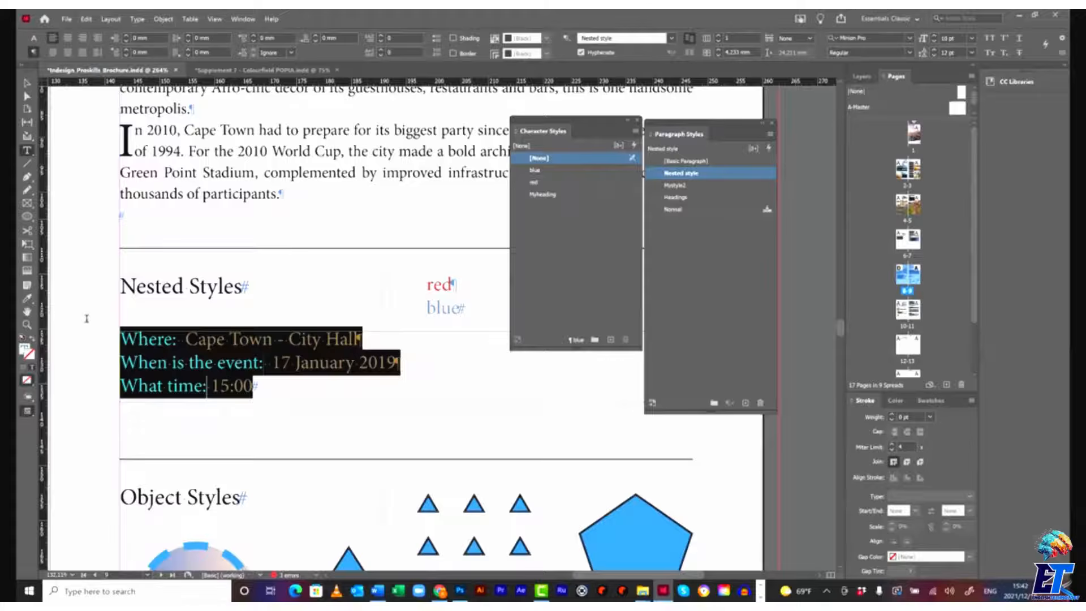
pyautogui.click(296, 385)
pyautogui.moveTo(296, 385); pyautogui.dragTo(121, 338)
pyautogui.click(282, 387)
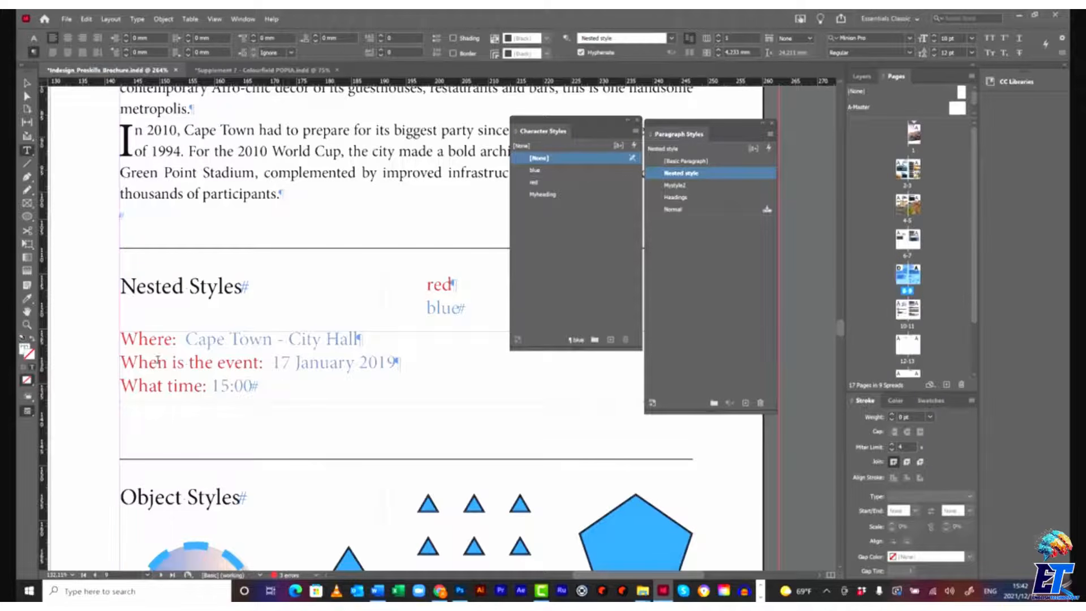
pyautogui.hotkey('ctrl', 'a')
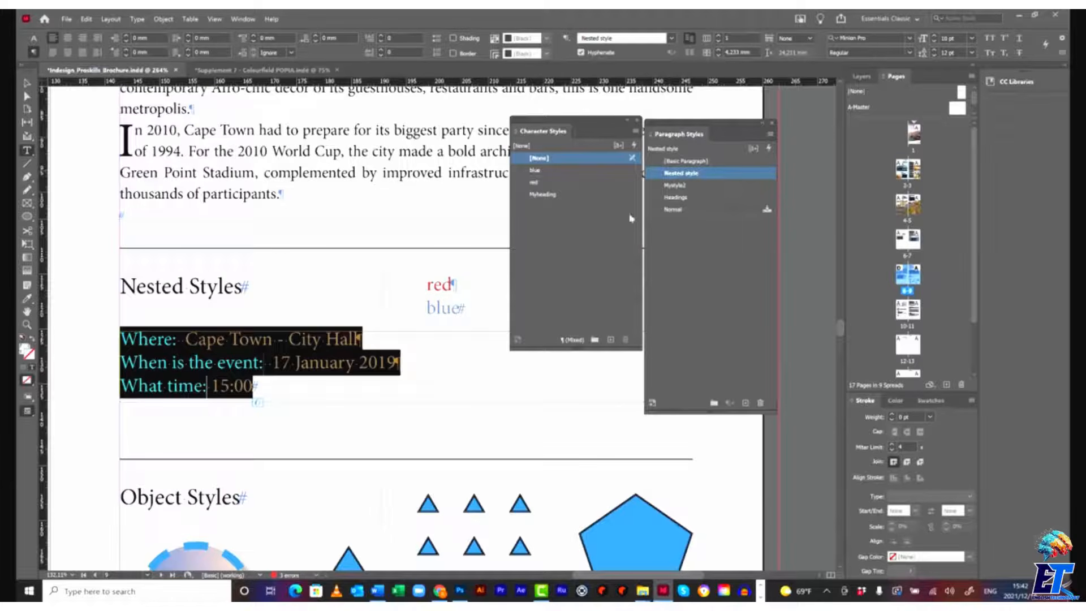
# Step: Close the floating paragraph styles and character styles lists to clear the Object Styles section of the page
pyautogui.scroll(-5, 390, 176)
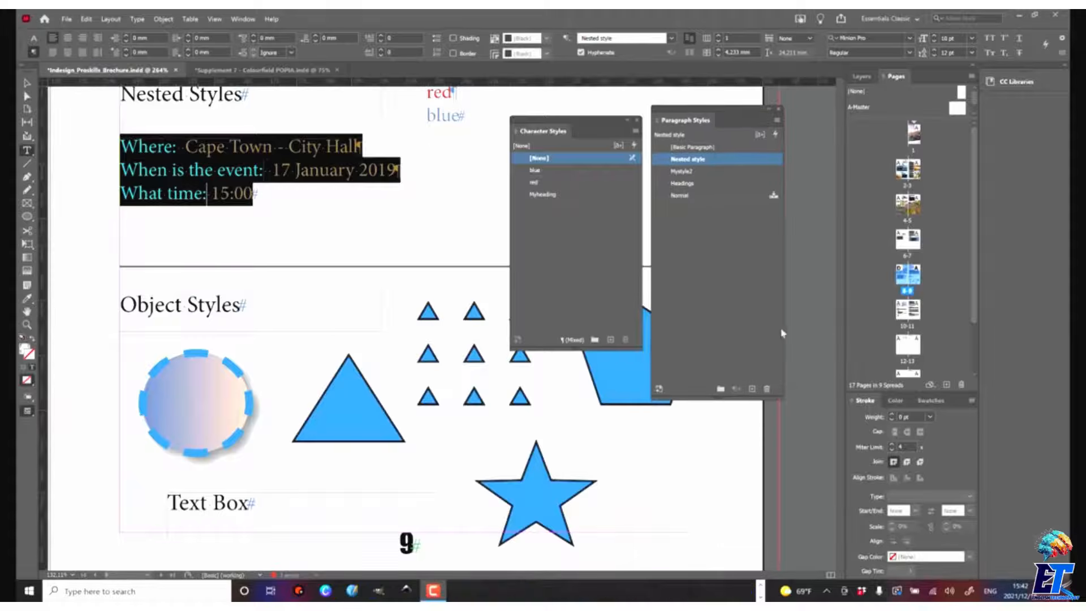
pyautogui.click(779, 113)
pyautogui.click(637, 120)
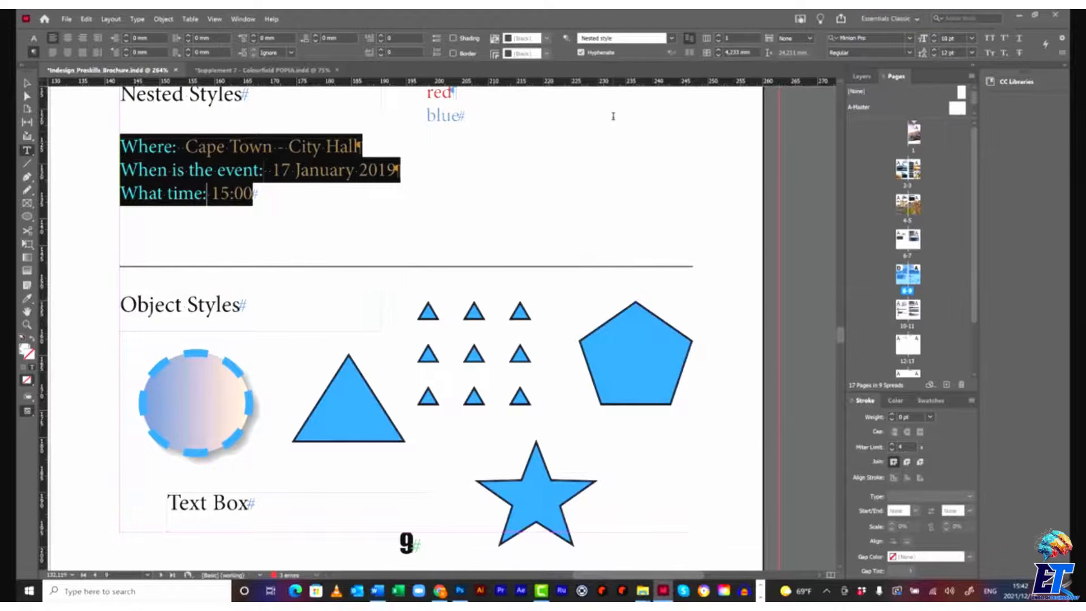
# Step: Select the gradient circle with the dashed blue outline and bring up the list of object styles
pyautogui.click(26, 83)
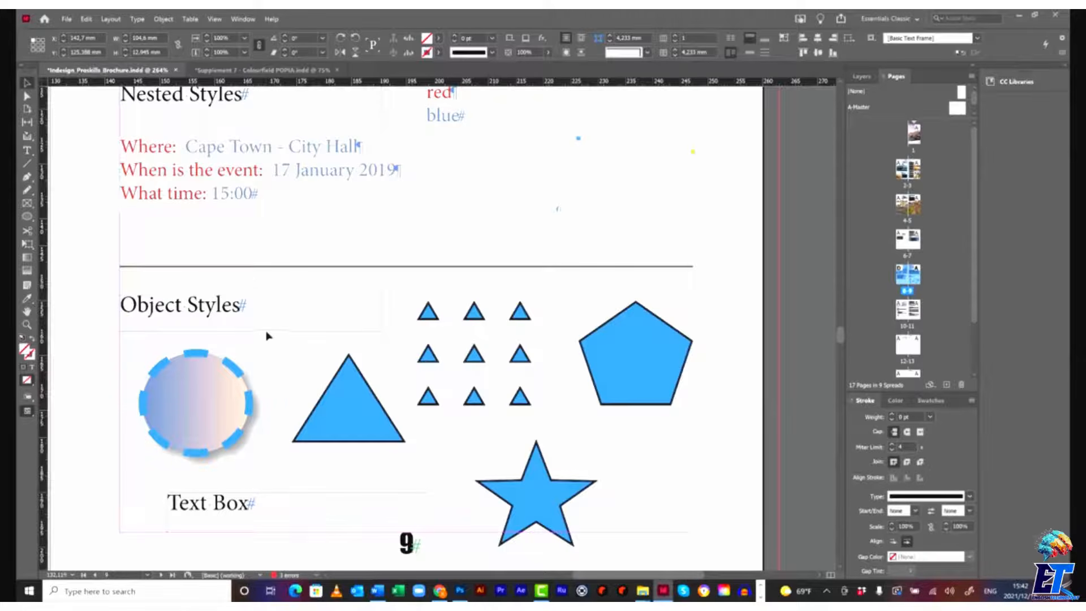
pyautogui.click(209, 399)
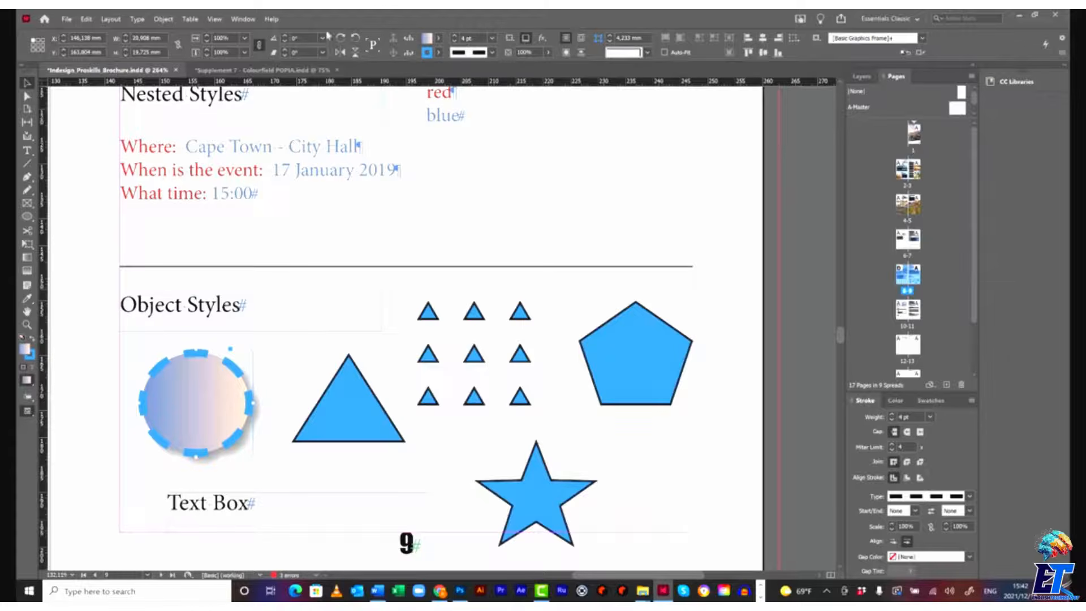
pyautogui.click(242, 19)
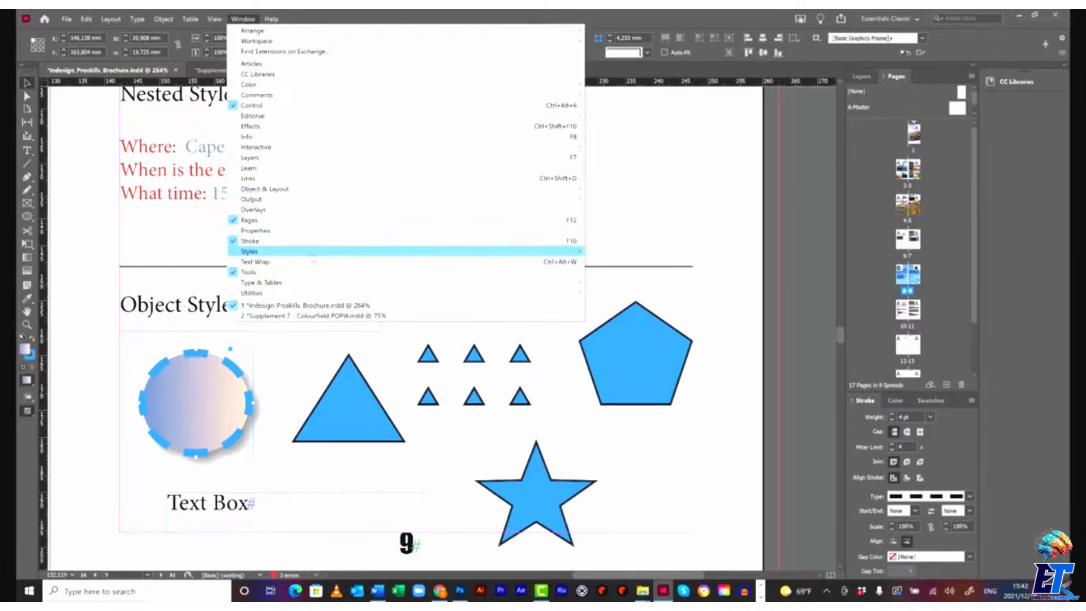
pyautogui.moveTo(362, 251)
pyautogui.click(615, 272)
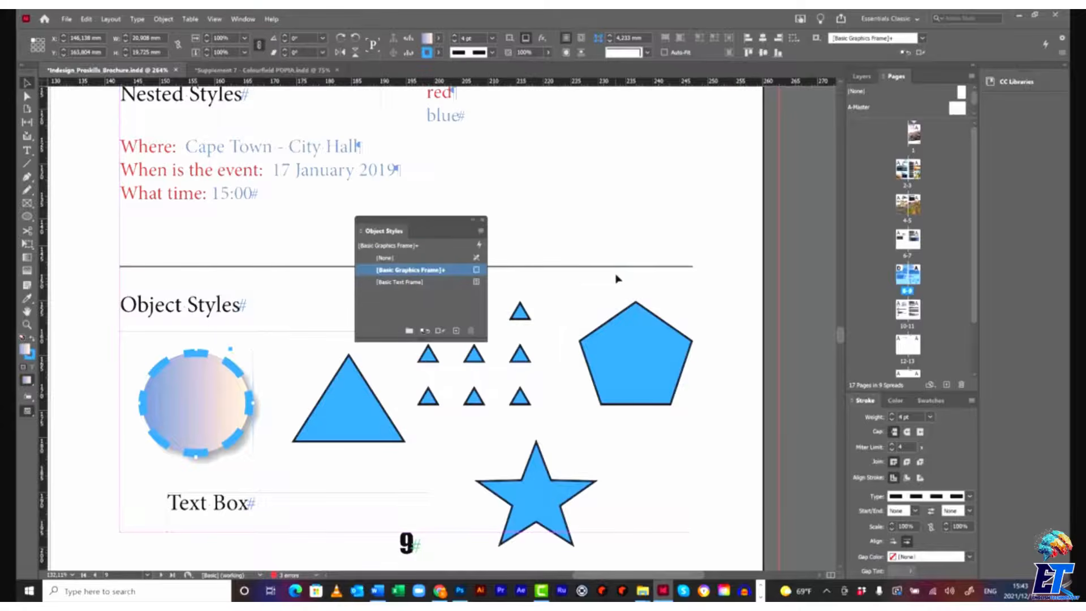
# Step: Create a new object style named Myobjectstyle from the selected gradient circle, without assigning a paragraph style
pyautogui.click(481, 233)
pyautogui.click(515, 235)
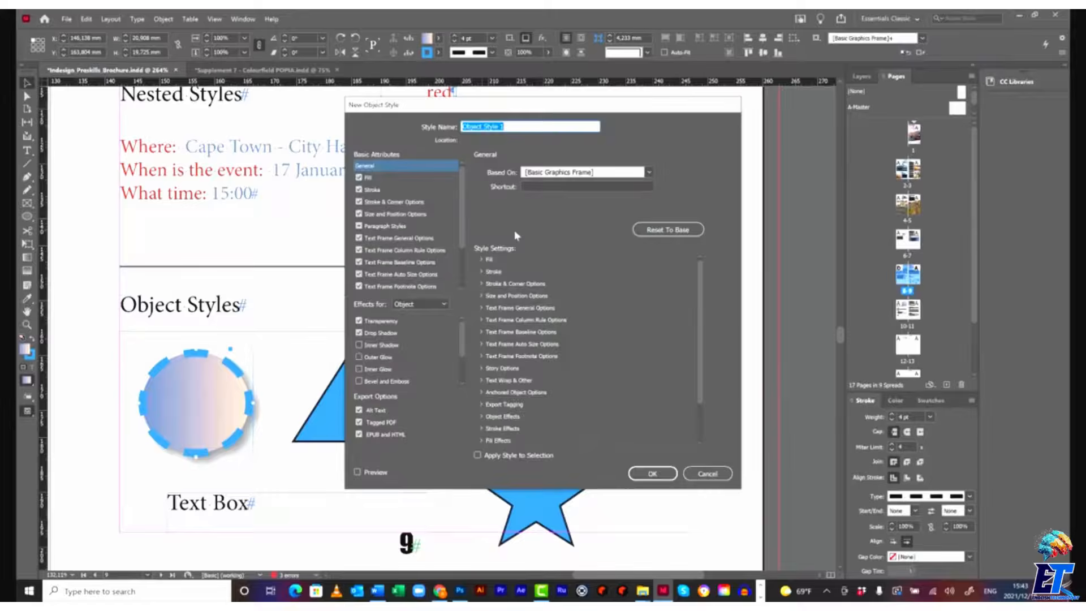
pyautogui.write('Myo')
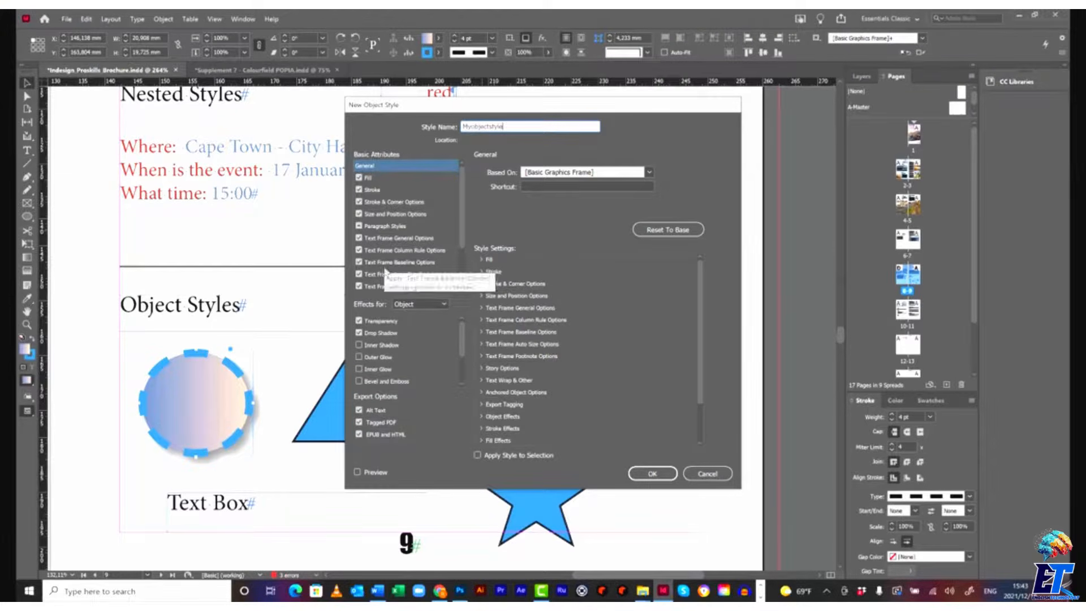
pyautogui.click(416, 303)
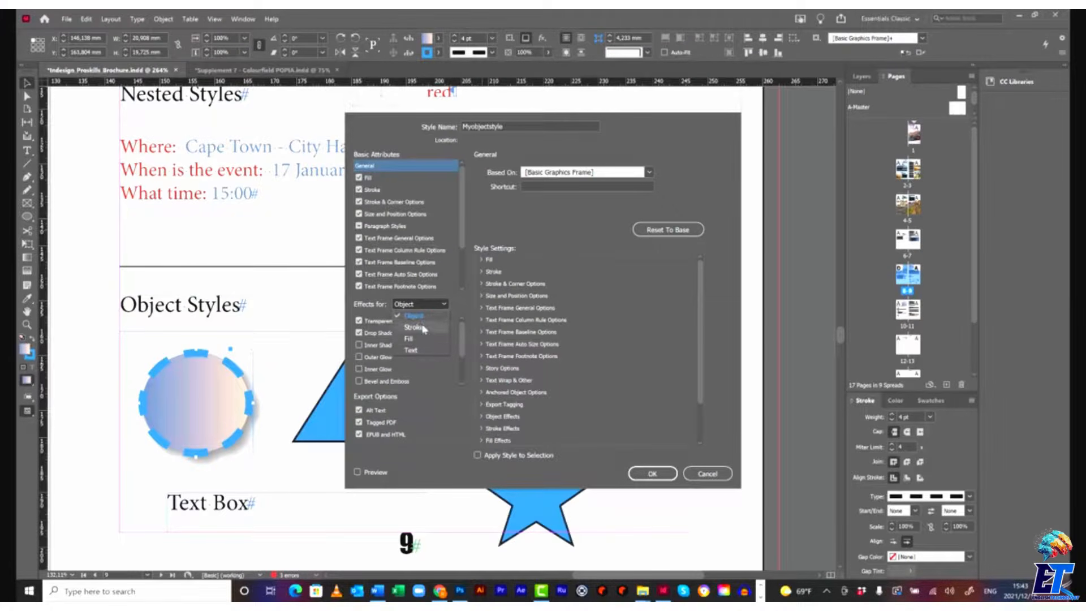
pyautogui.click(463, 300)
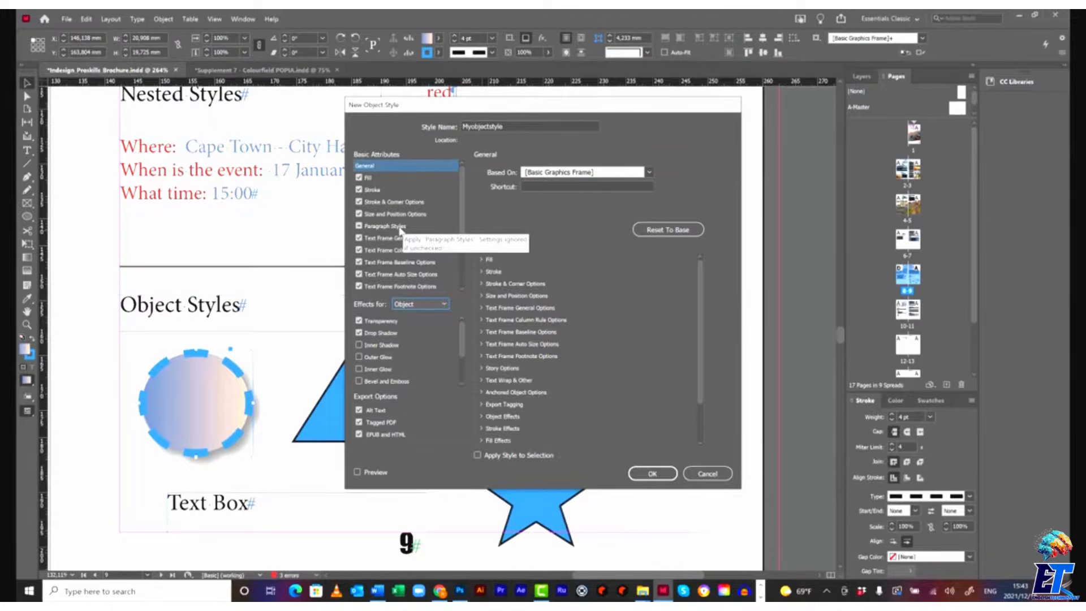
pyautogui.click(403, 227)
pyautogui.click(554, 188)
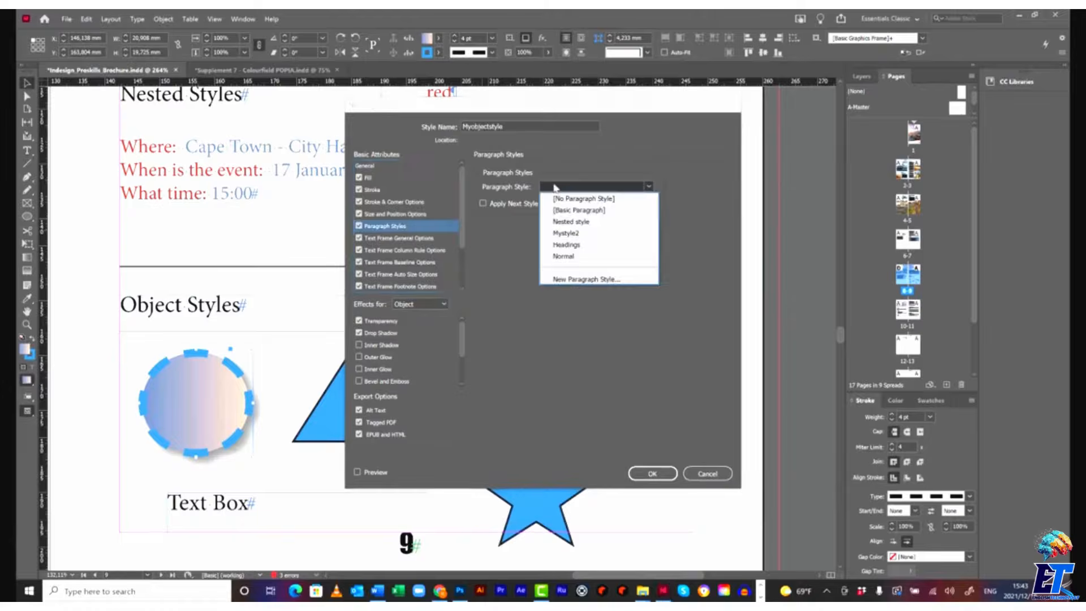
pyautogui.click(360, 226)
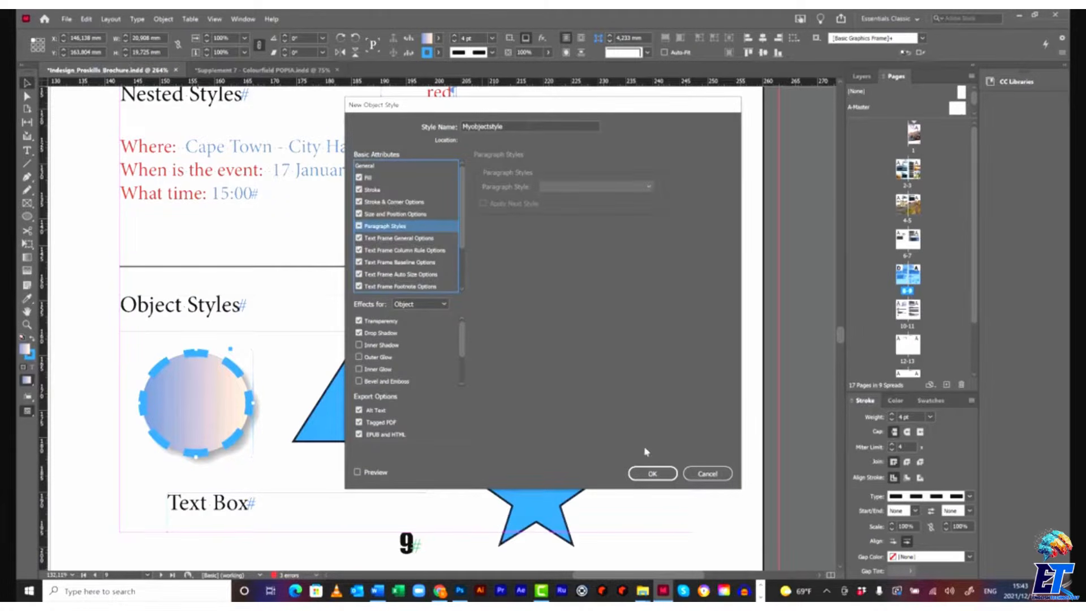
pyautogui.click(652, 473)
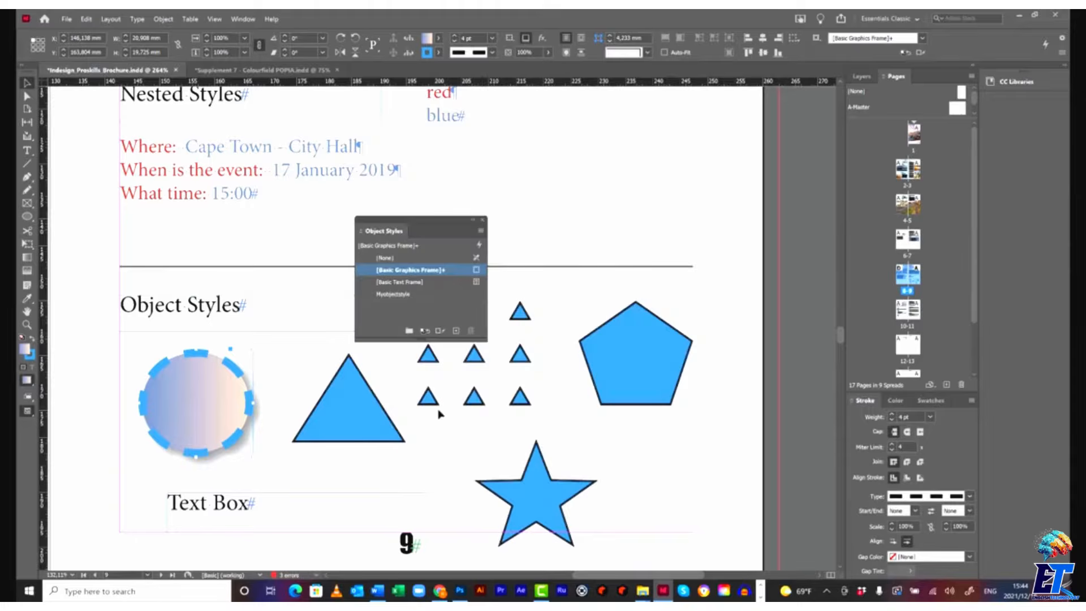
# Step: Apply Myobjectstyle to the small triangles, the pentagon, the star and the large triangle
pyautogui.moveTo(424, 230); pyautogui.dragTo(284, 139)
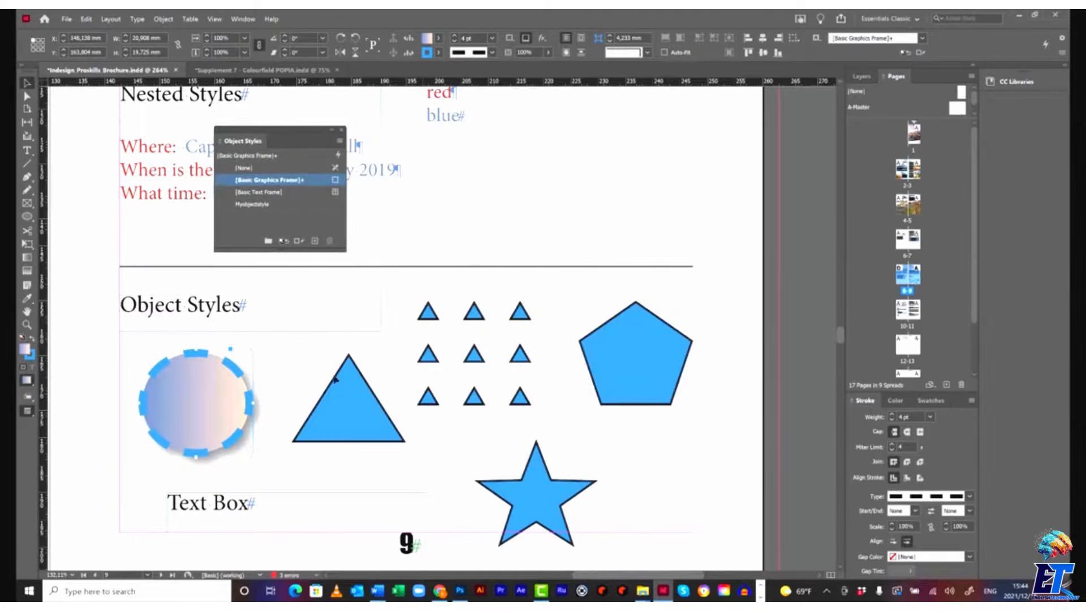
pyautogui.moveTo(407, 295); pyautogui.dragTo(688, 421)
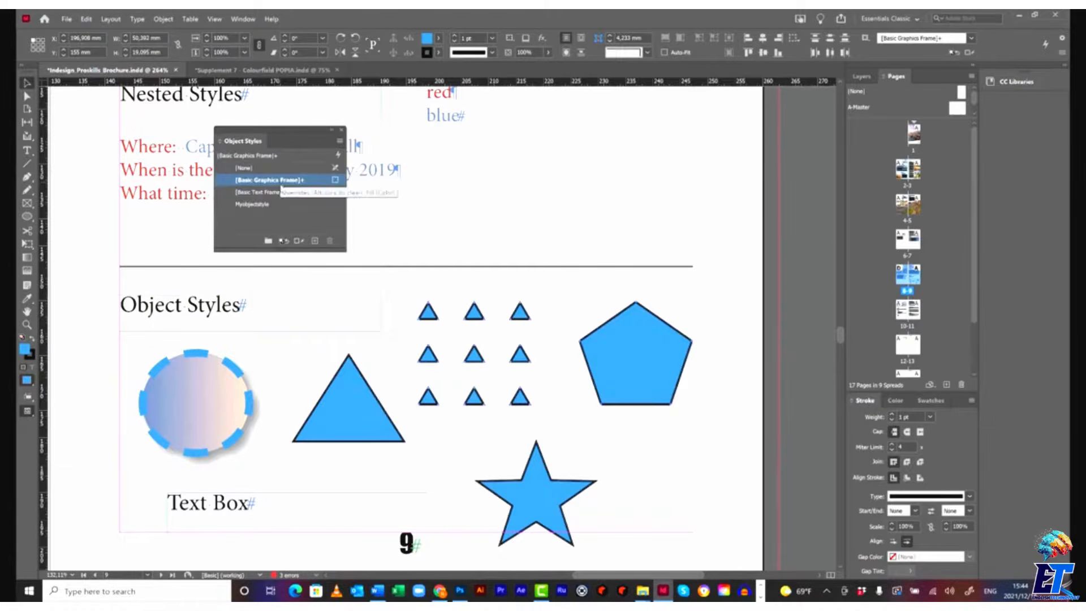
pyautogui.click(260, 204)
pyautogui.moveTo(615, 439)
pyautogui.mouseDown()
pyautogui.moveTo(532, 485)
pyautogui.moveTo(498, 526)
pyautogui.mouseUp()
pyautogui.click(269, 203)
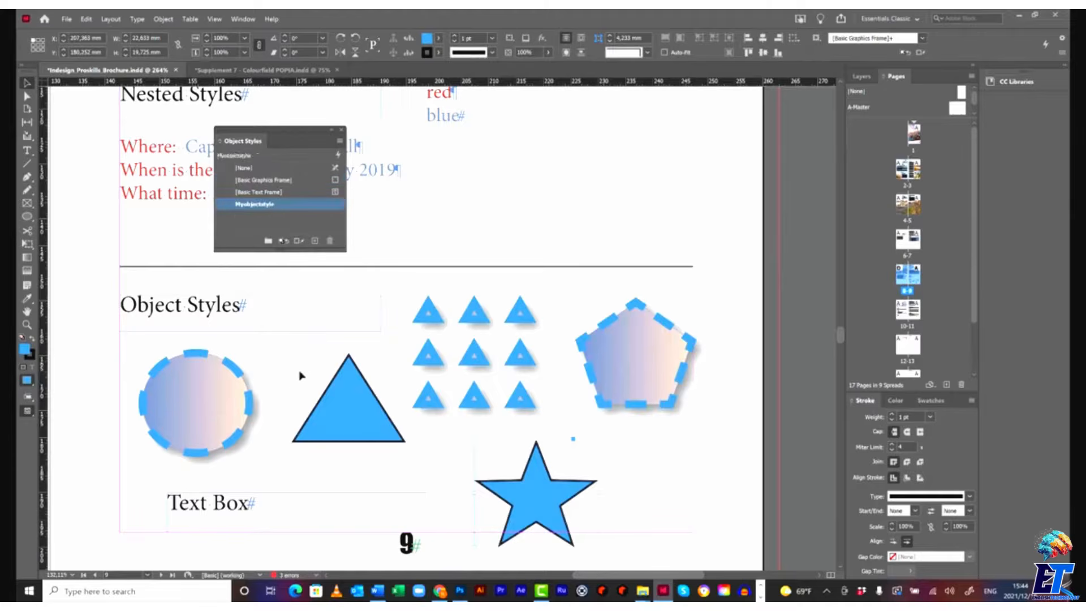
pyautogui.click(356, 362)
pyautogui.click(267, 205)
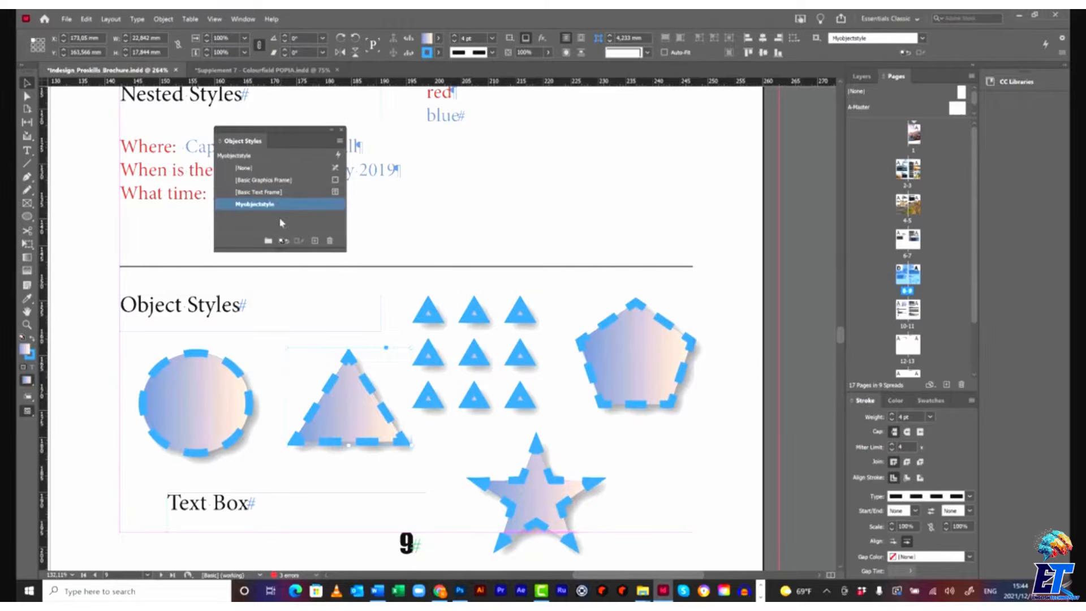
# Step: Edit Myobjectstyle so that its stroke uses the solid red swatch
pyautogui.click(281, 223)
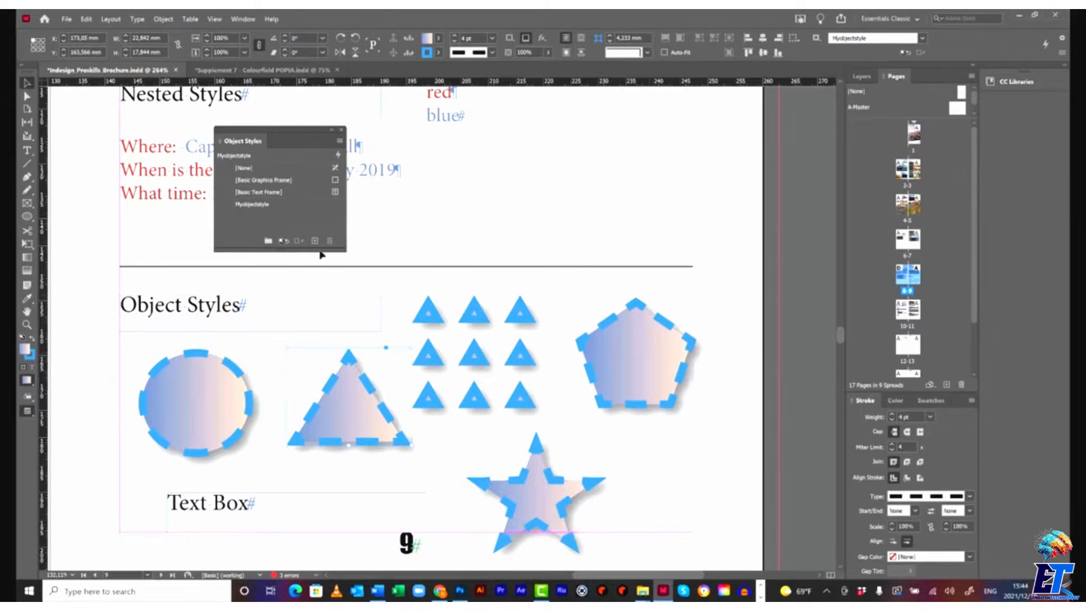
pyautogui.click(262, 208)
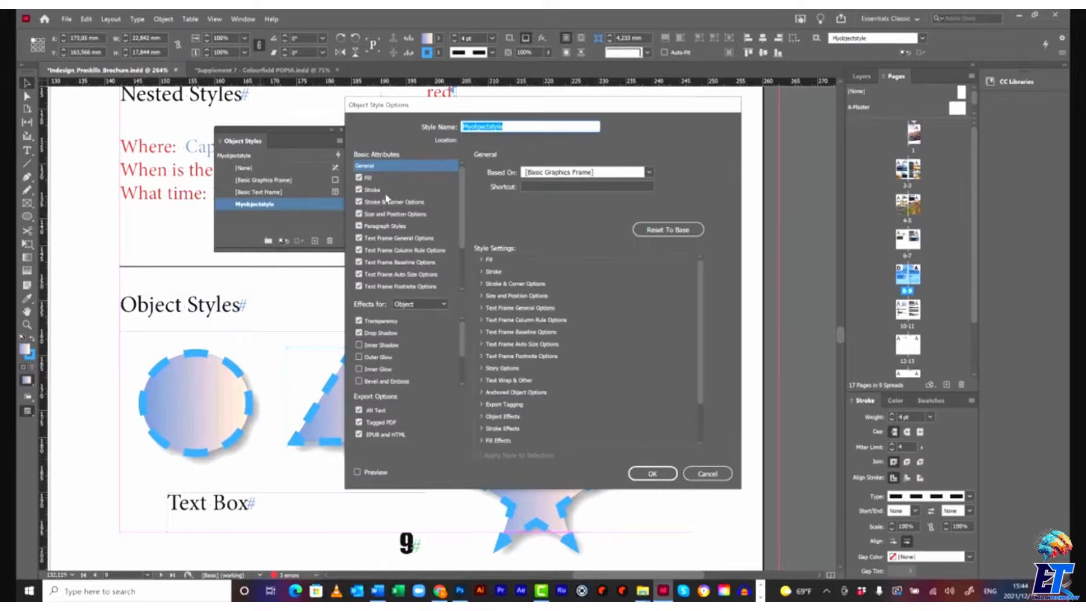
pyautogui.click(384, 188)
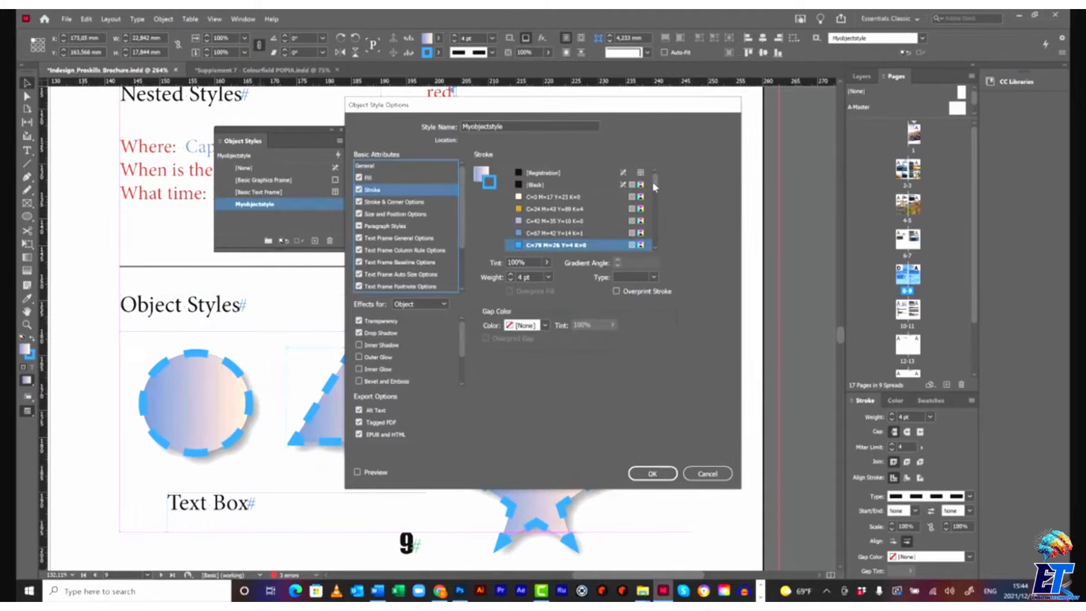
pyautogui.scroll(-5, 655, 187)
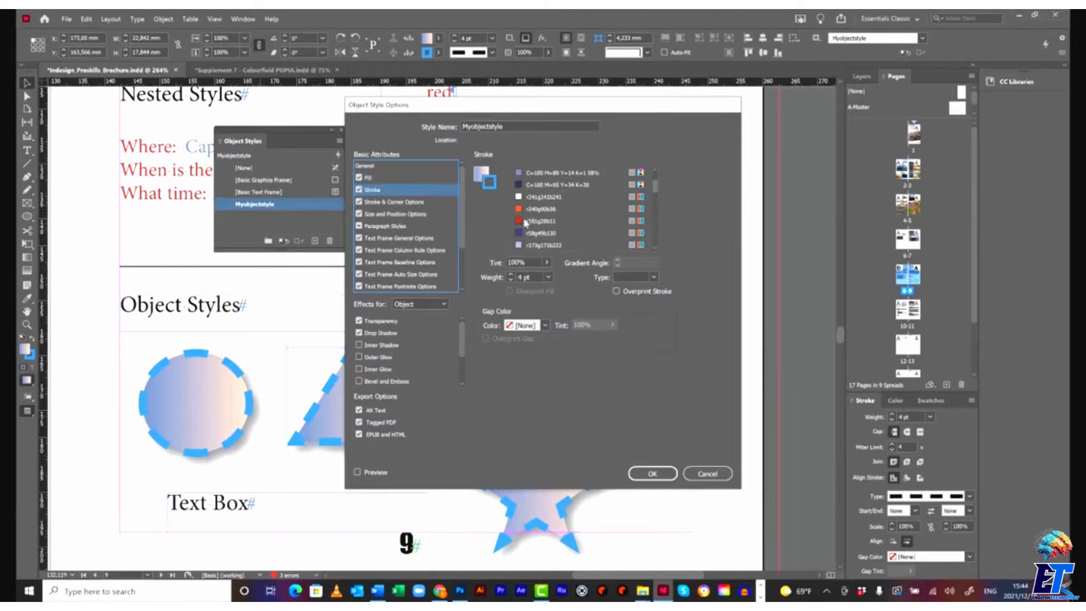
pyautogui.click(525, 220)
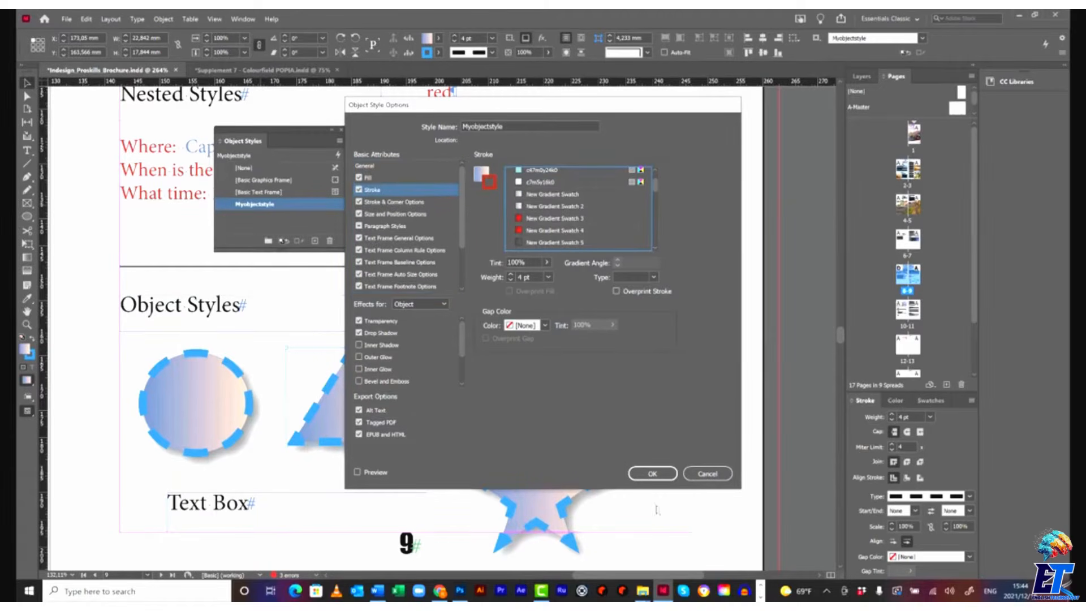
pyautogui.click(656, 476)
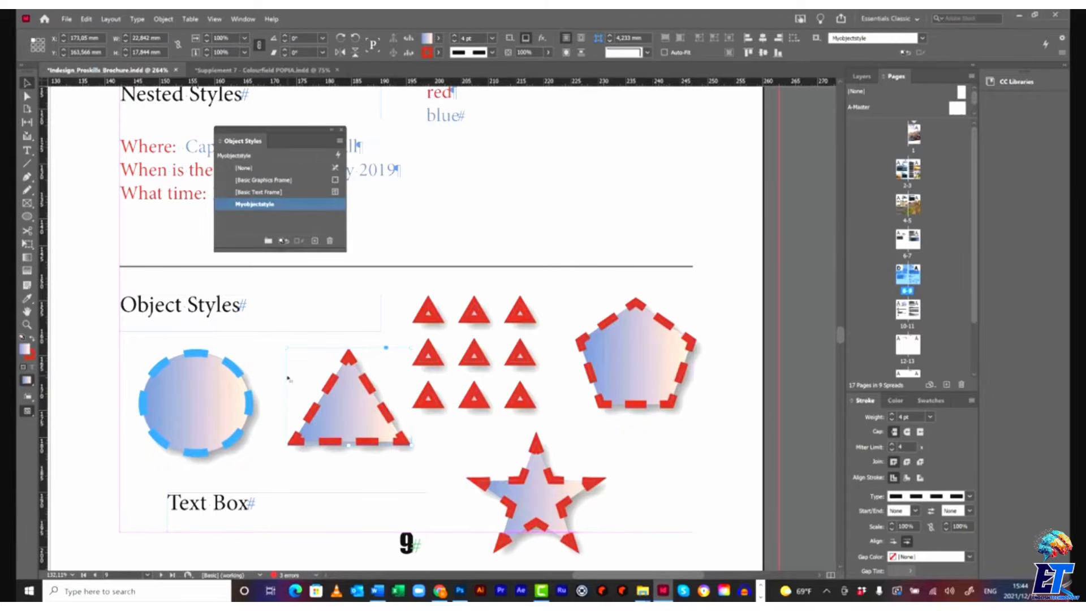
# Step: Select the gradient circle with the dashed blue outline
pyautogui.click(199, 409)
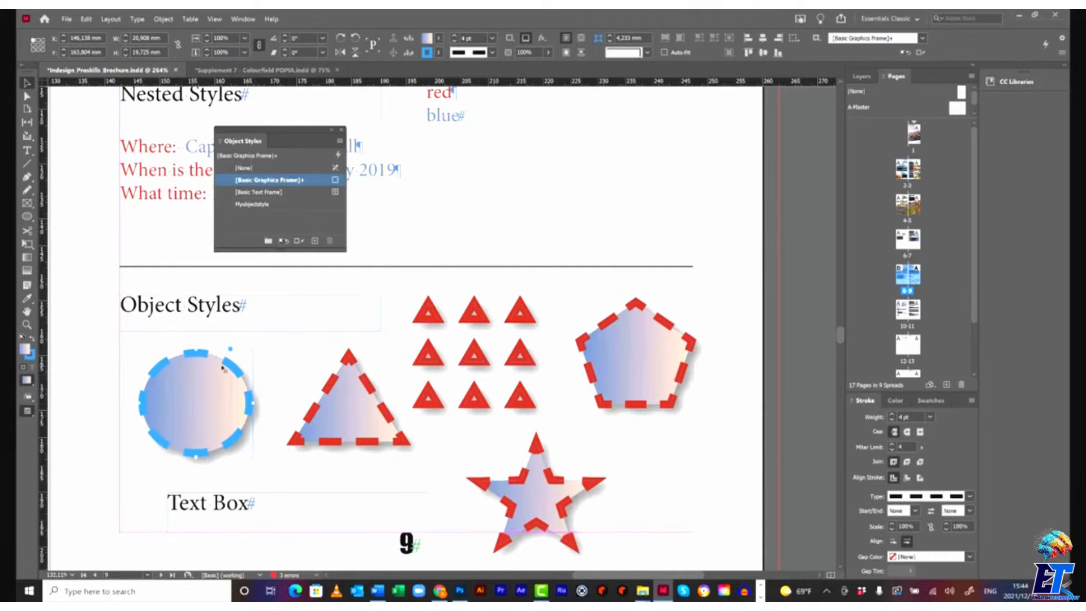
pyautogui.click(340, 143)
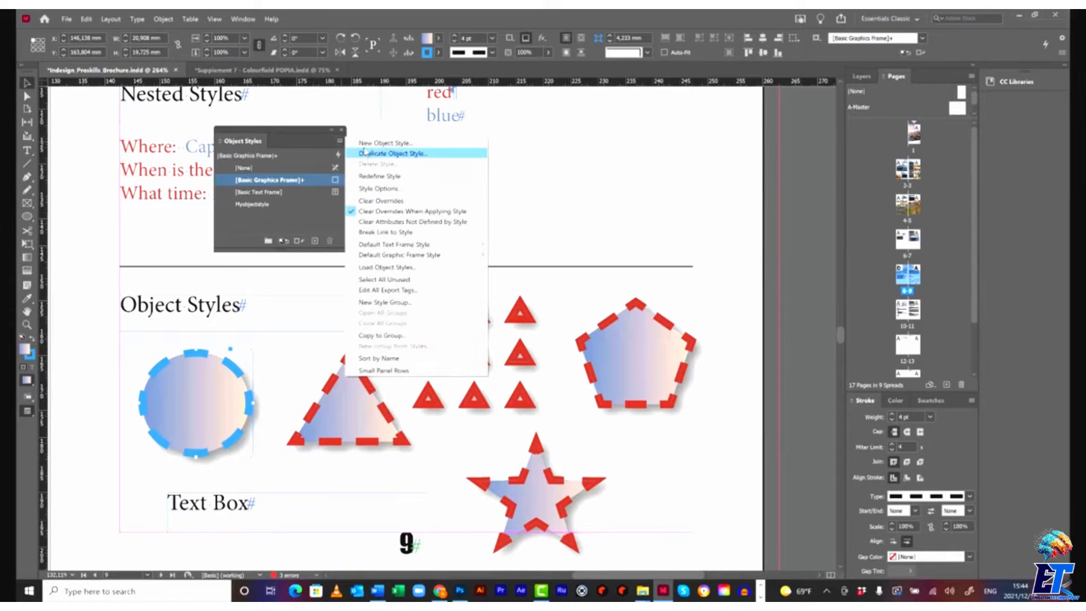
pyautogui.click(373, 146)
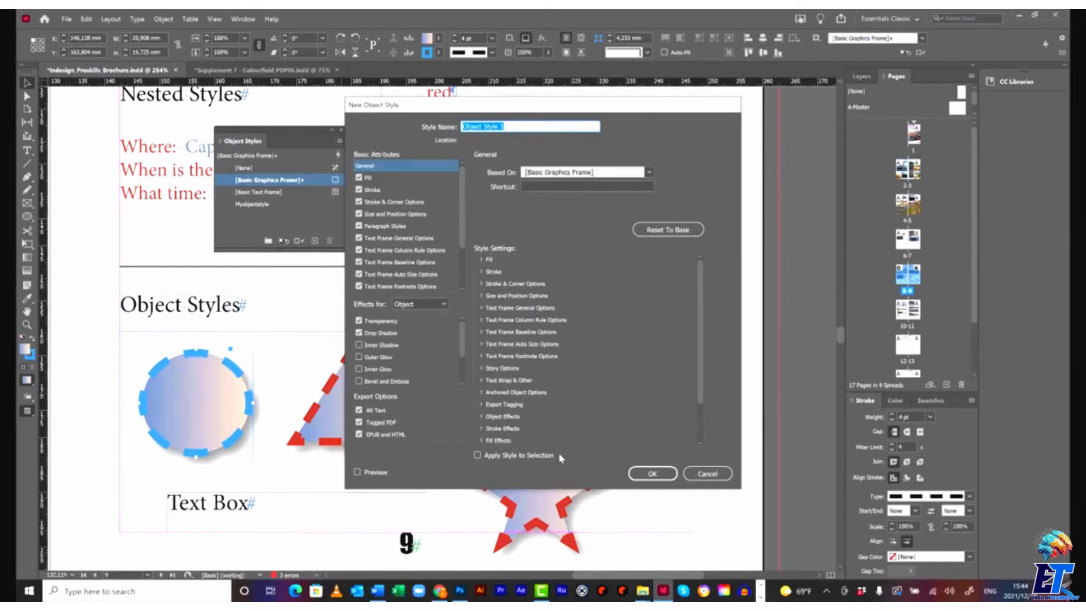
pyautogui.click(717, 474)
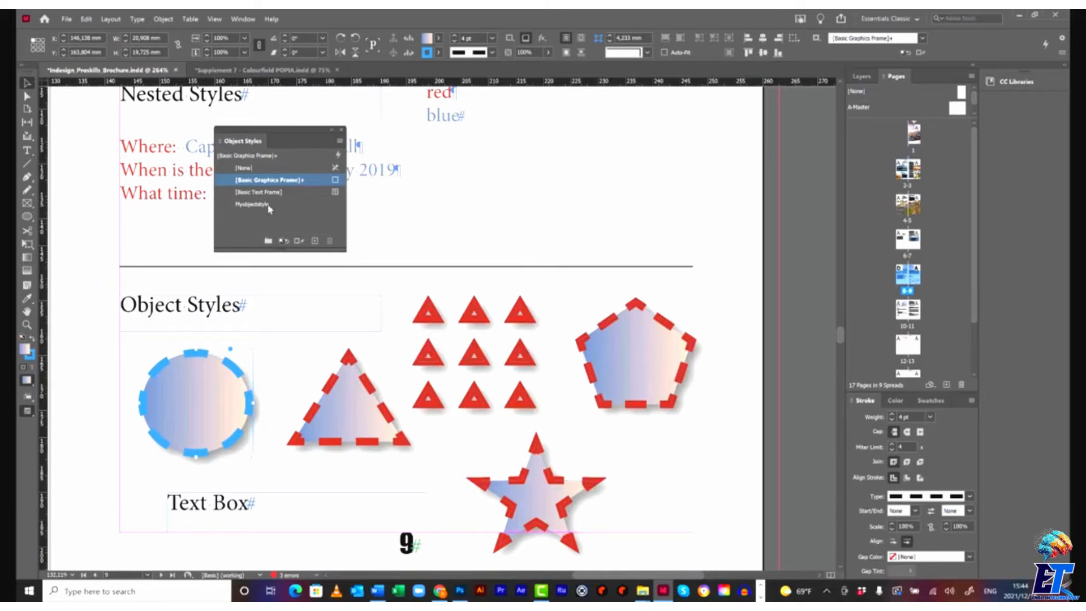
# Step: Apply Myobjectstyle to the selected circle
pyautogui.click(268, 205)
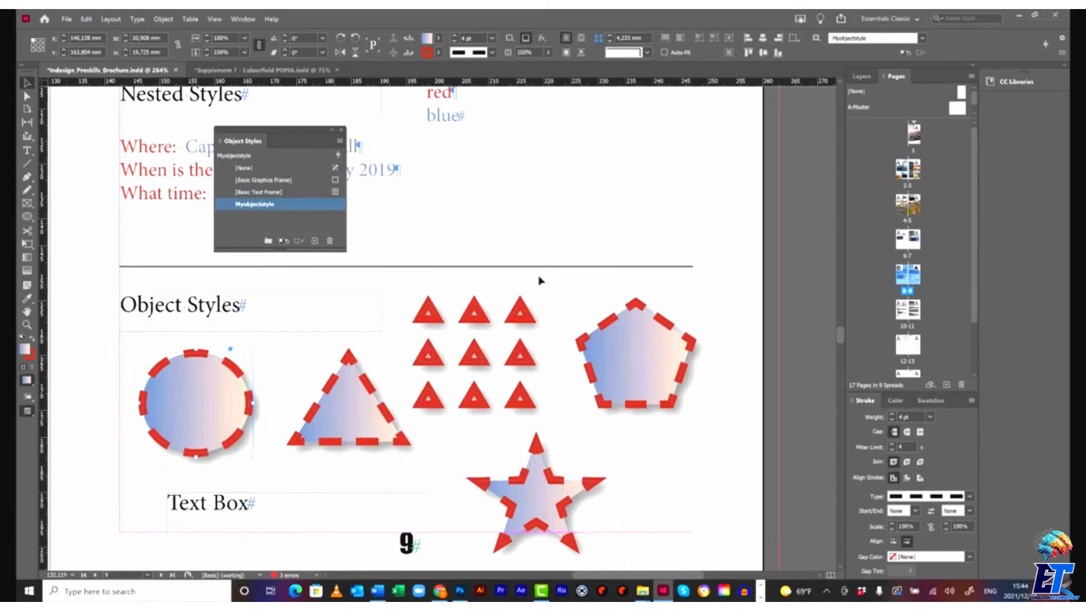
pyautogui.scroll(8, 540, 280)
pyautogui.scroll(9, 540, 280)
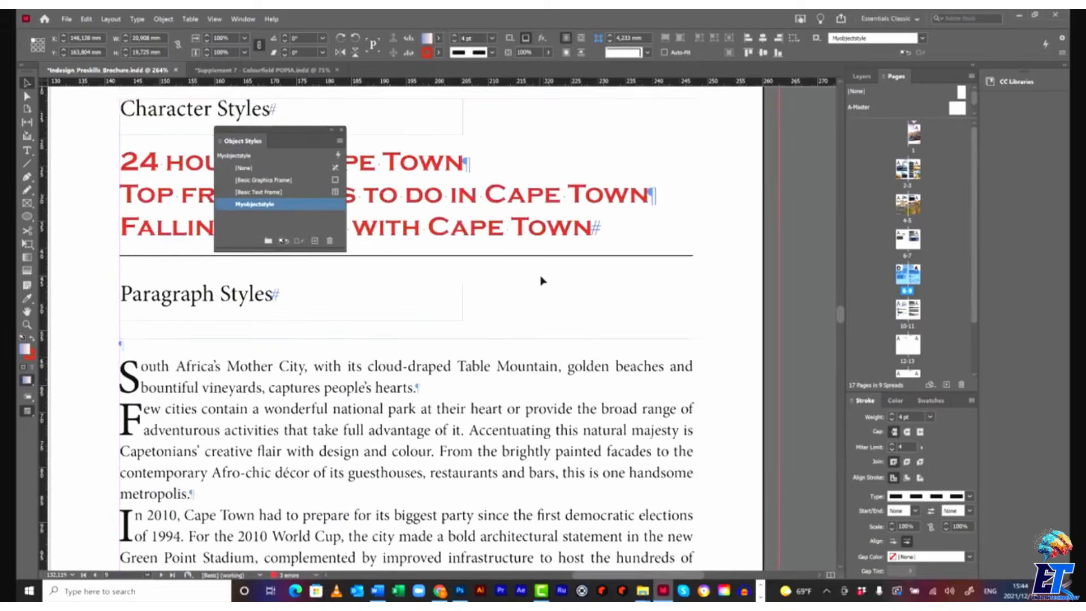